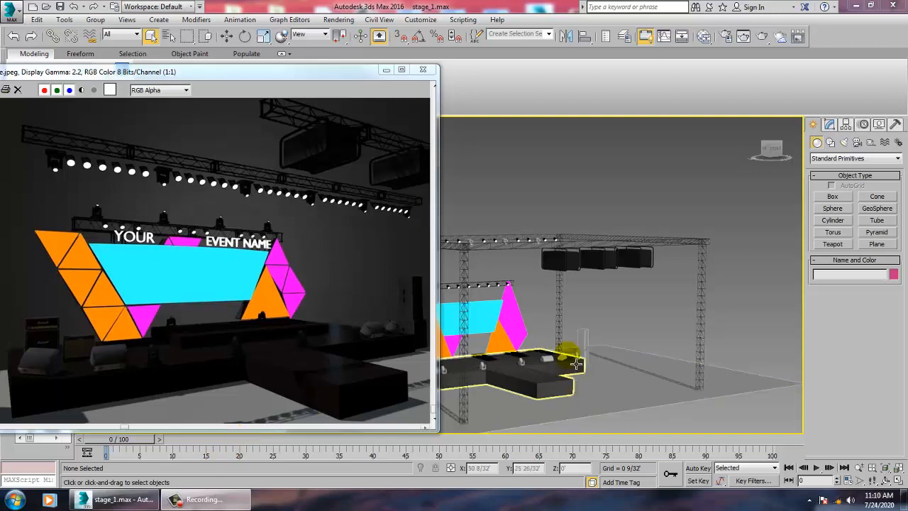
Examine the stage platform and the tall boxes standing at both of its ends.
left_click(582, 339)
key("z")
scroll(602, 346, "down", 4)
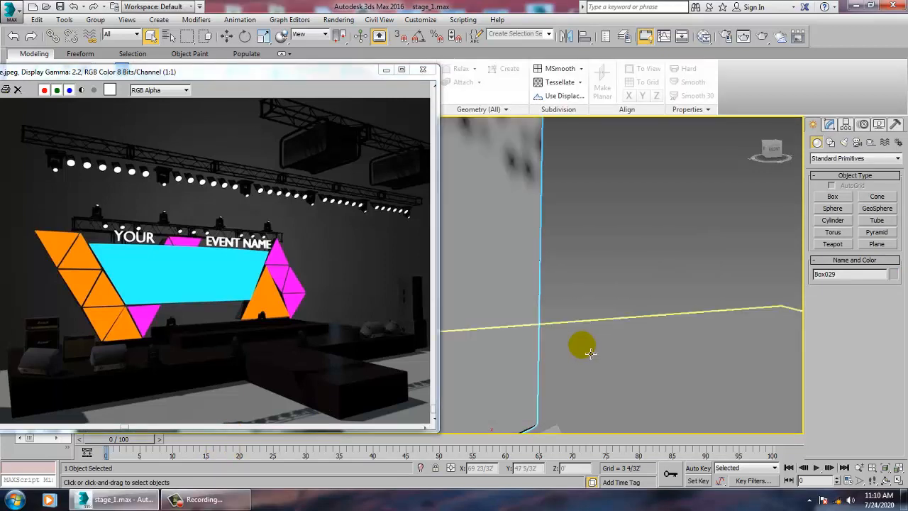
middle_click_drag(592, 351, 705, 313)
middle_click_drag(646, 354, 689, 315)
scroll(690, 314, "down", 5)
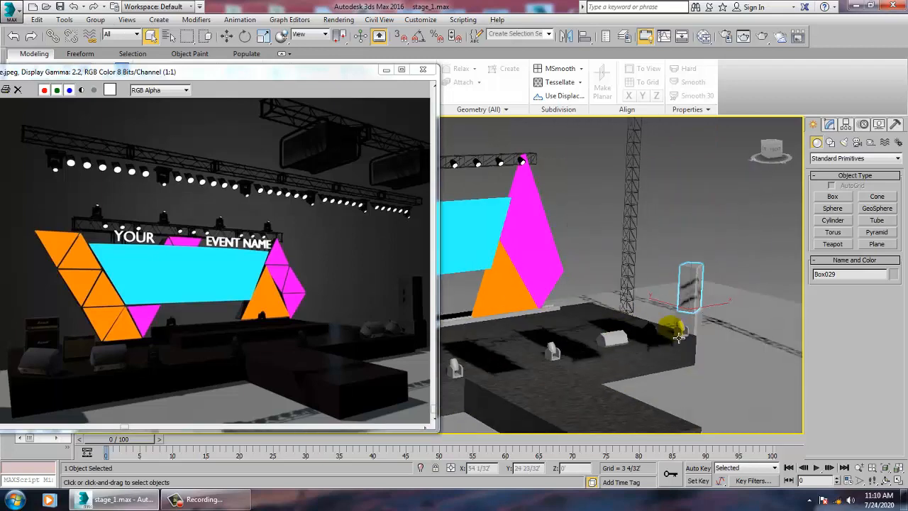
middle_click_drag(590, 334, 665, 337)
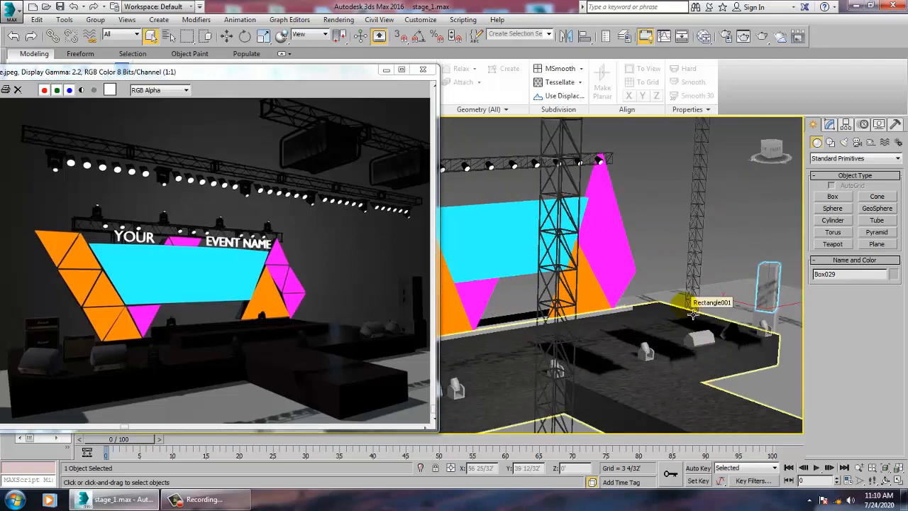
scroll(682, 359, "down", 5)
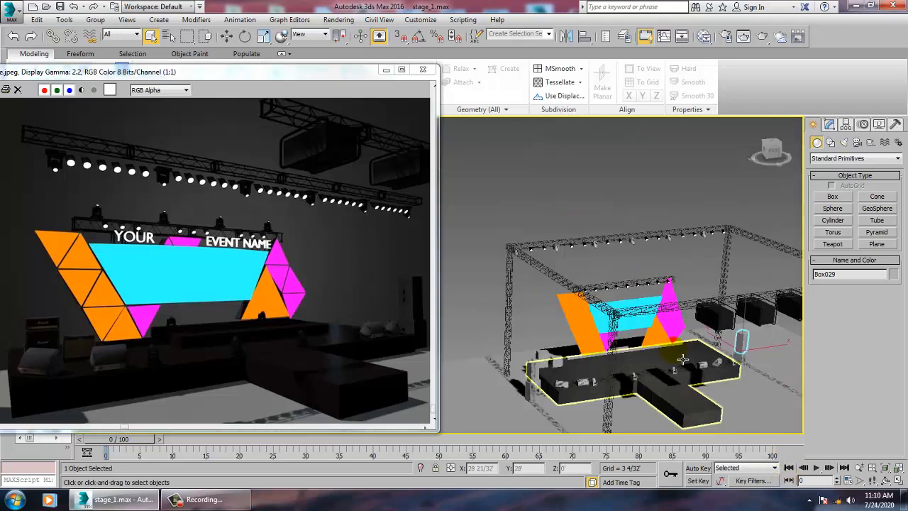
middle_click_drag(682, 360, 572, 361, "alt")
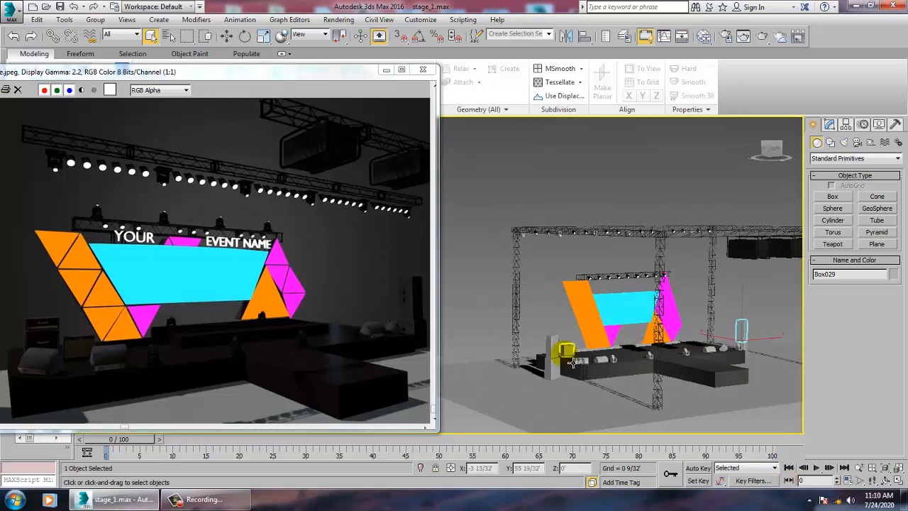
Select the upper box of the tower beside the black-and-orange stage end and create a VRayMtl material for it in the Slate Material Editor.
scroll(580, 349, "up", 5)
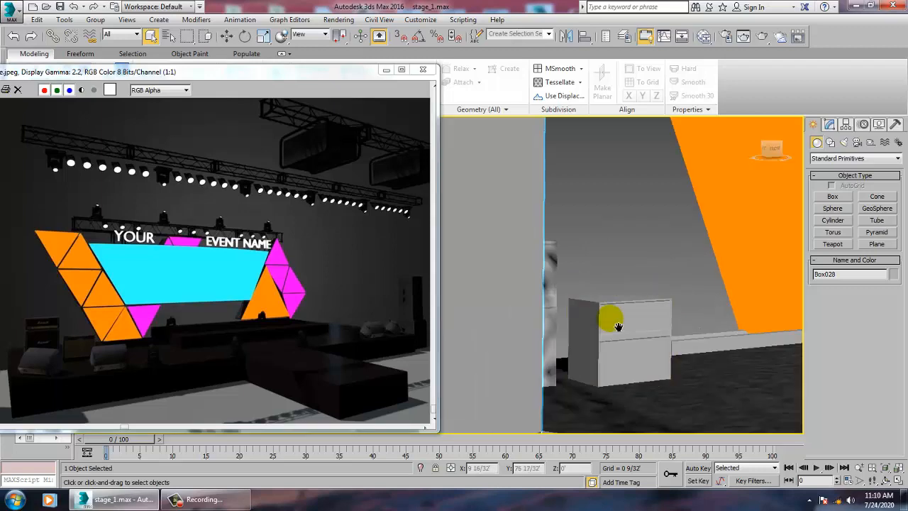
middle_click_drag(603, 314, 635, 327, "alt")
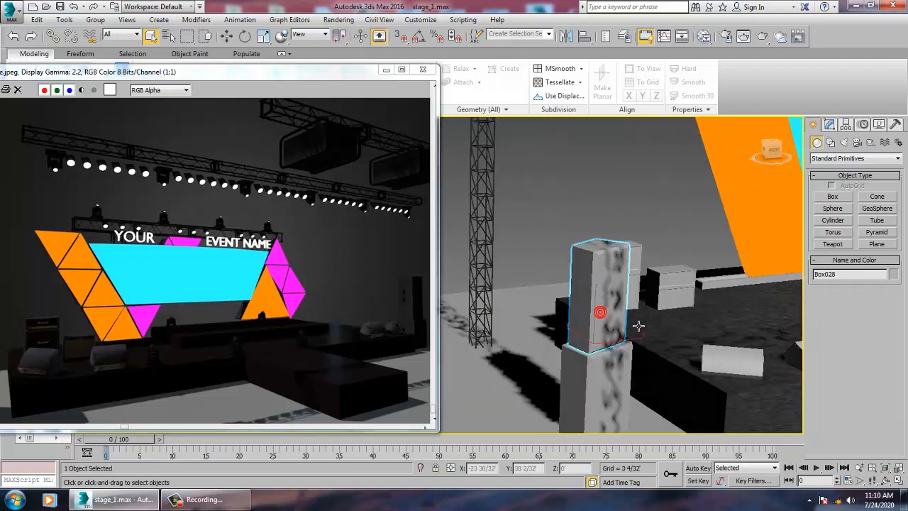
key("m")
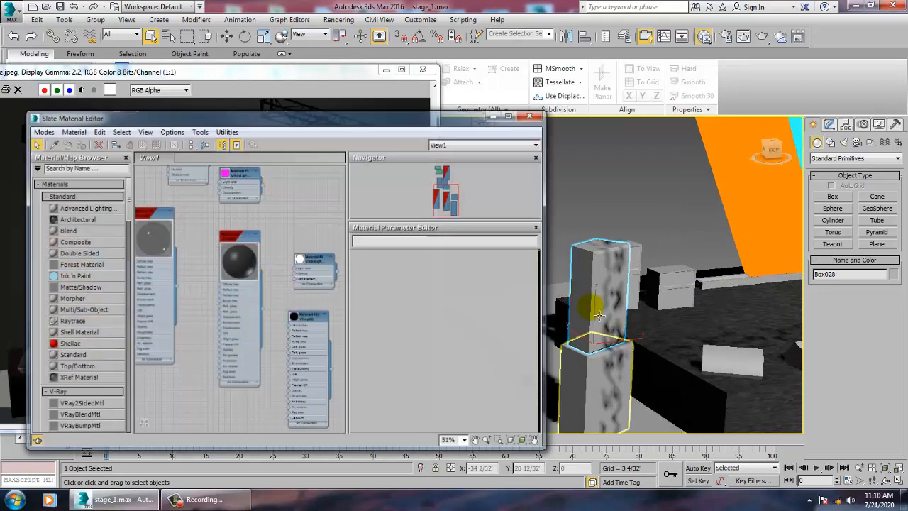
scroll(251, 298, "up", 3)
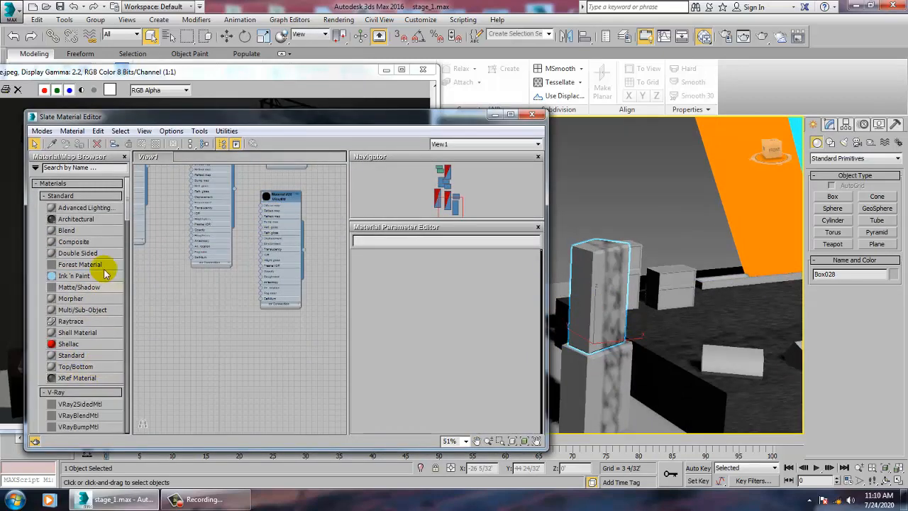
left_click_drag(128, 212, 133, 253)
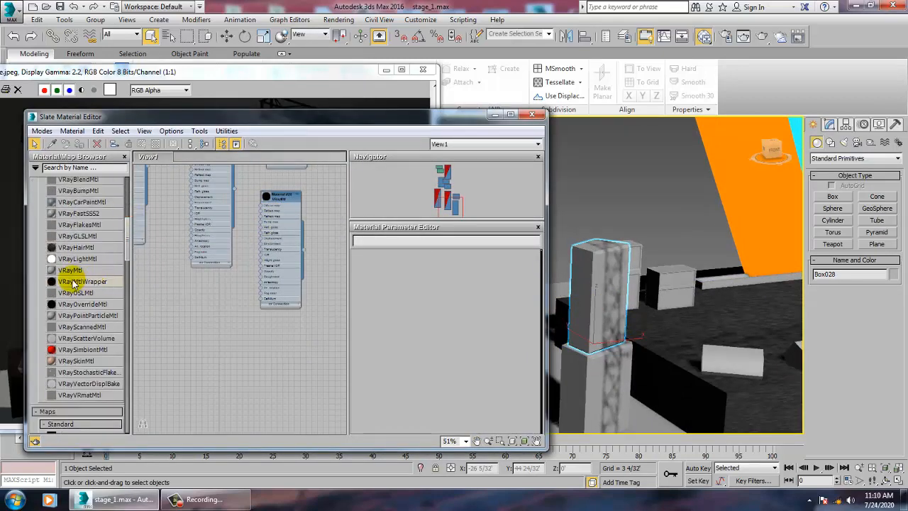
left_click_drag(215, 297, 213, 293)
double_click(213, 293)
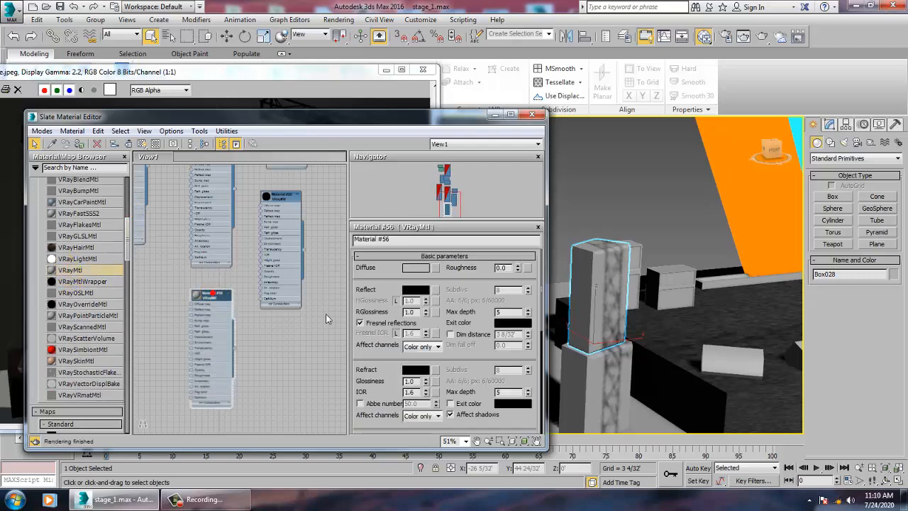
Set the new VRayMtl's diffuse colour to a dark grey of value 20 and its reflection colour to value 54.
left_click(417, 268)
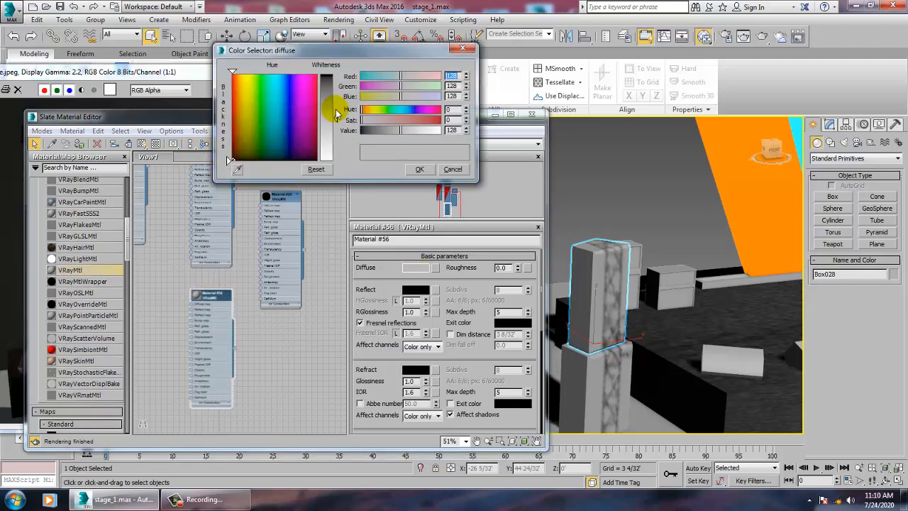
left_click_drag(336, 113, 336, 82)
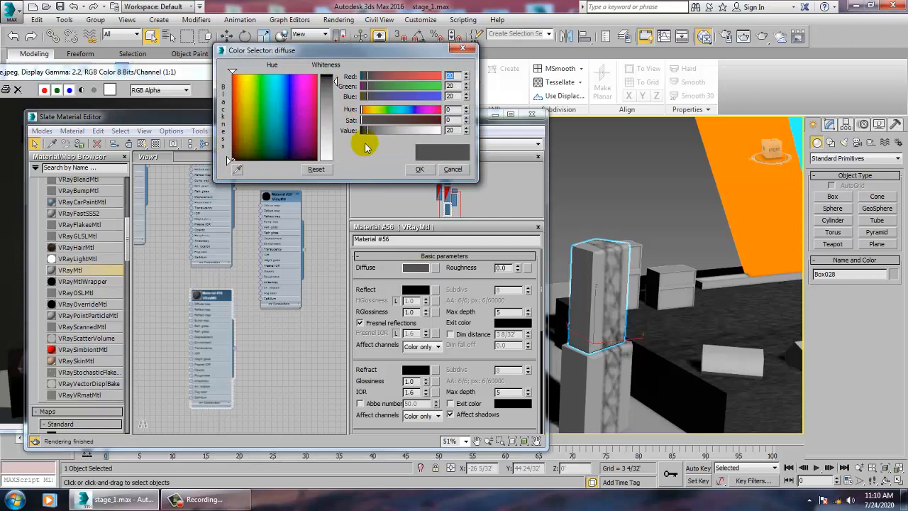
left_click(419, 168)
left_click(416, 289)
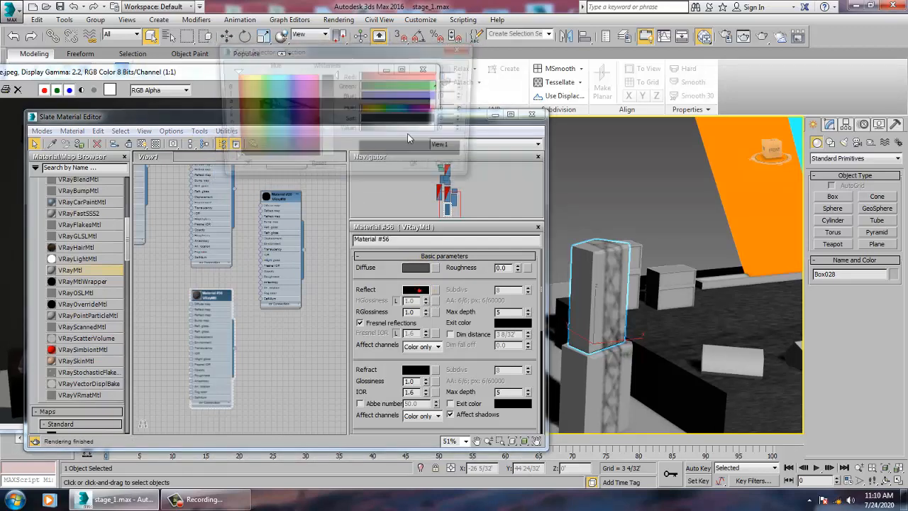
left_click_drag(332, 79, 331, 97)
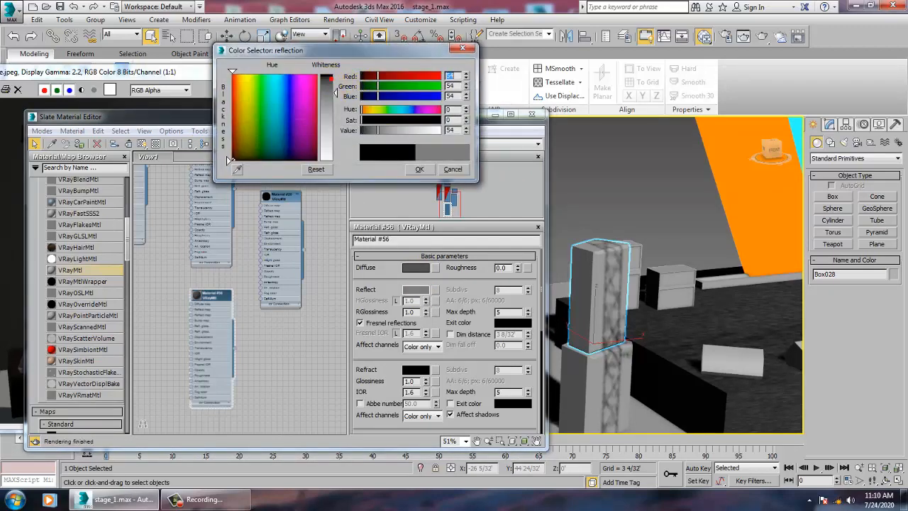
left_click(418, 170)
Assign the dark grey VRayMtl to the upper box and to the lower box of the tower.
left_click(80, 144)
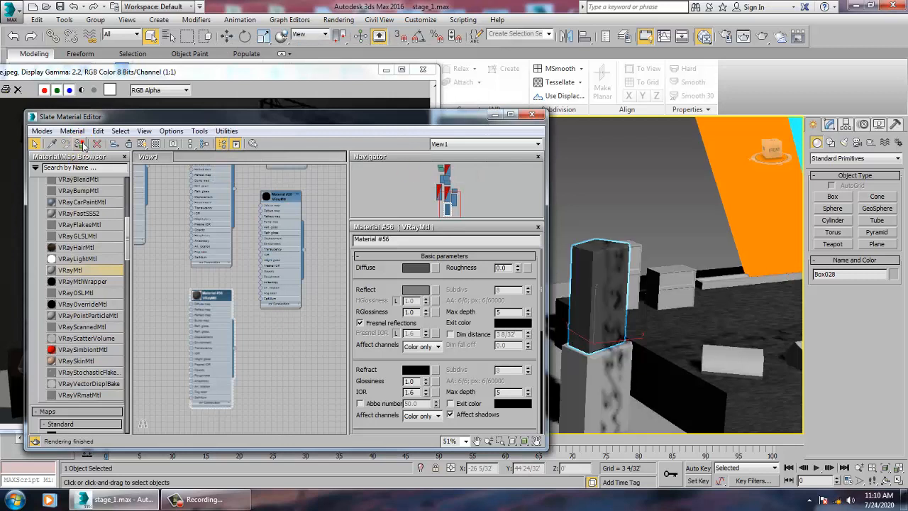
left_click(592, 434)
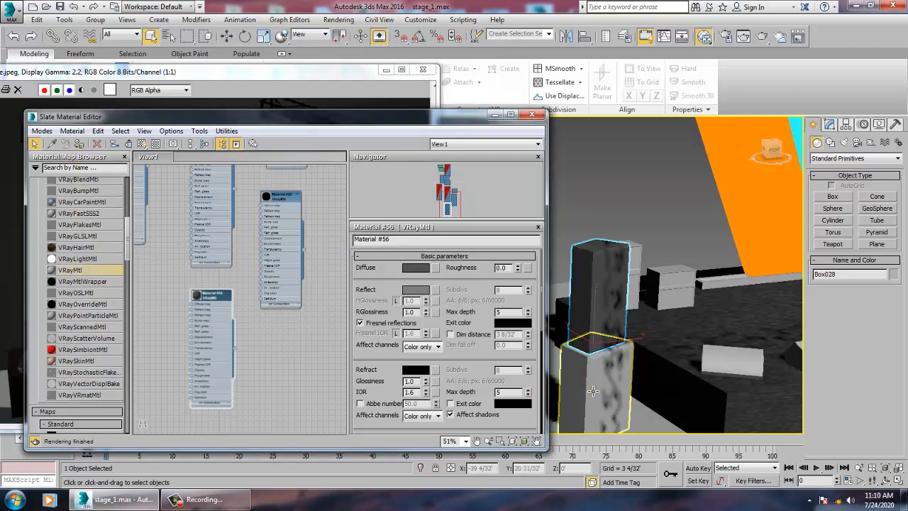
left_click(80, 144)
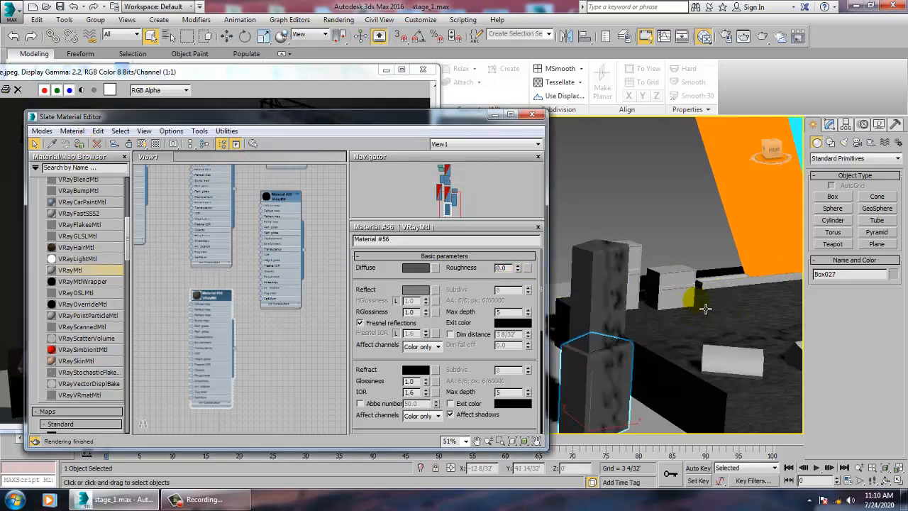
Convert the tower's upper box to an Editable Poly.
mouse_move(702, 308)
middle_mouse_down("alt")
mouse_move(639, 299)
mouse_move(617, 283)
mouse_move(617, 318)
mouse_move(619, 300)
mouse_move(642, 299)
mouse_move(634, 297)
middle_mouse_up("alt")
left_click(616, 299)
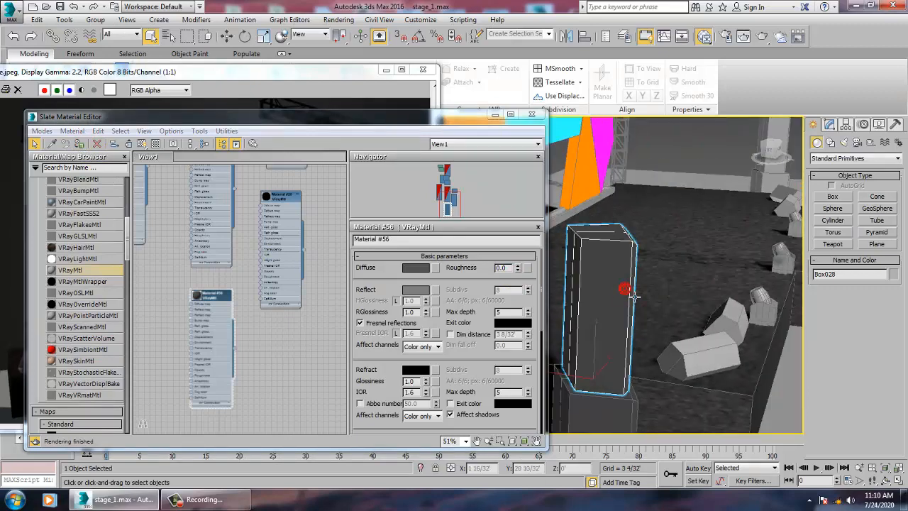
right_click(632, 284)
mouse_move(659, 383)
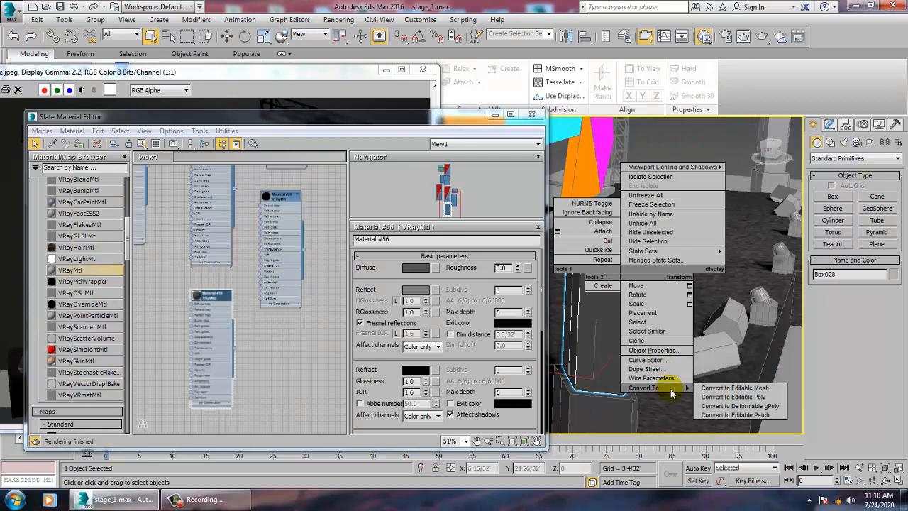
left_click(754, 398)
left_click(611, 124)
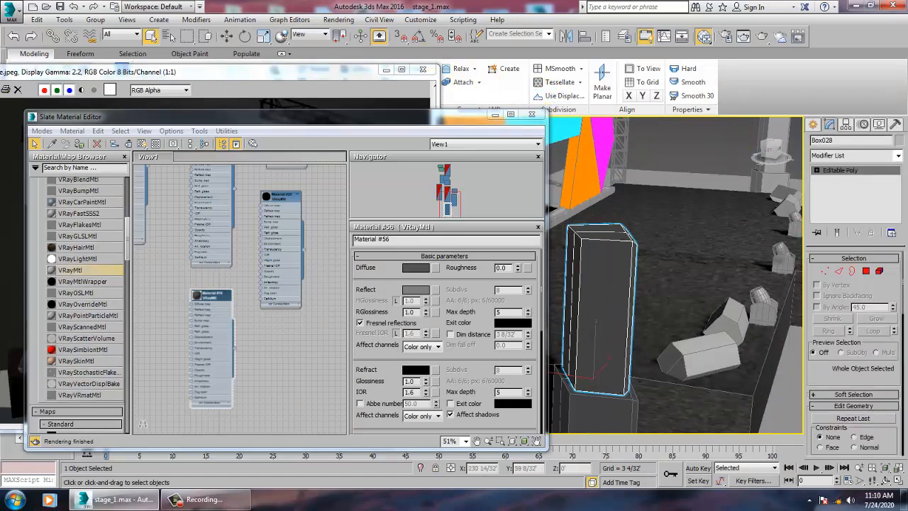
Add vertical and horizontal edge loops to the upper box with Swift Loop, moving the render window aside.
left_click(857, 170)
left_click_drag(338, 73, 312, 82)
left_click(418, 69)
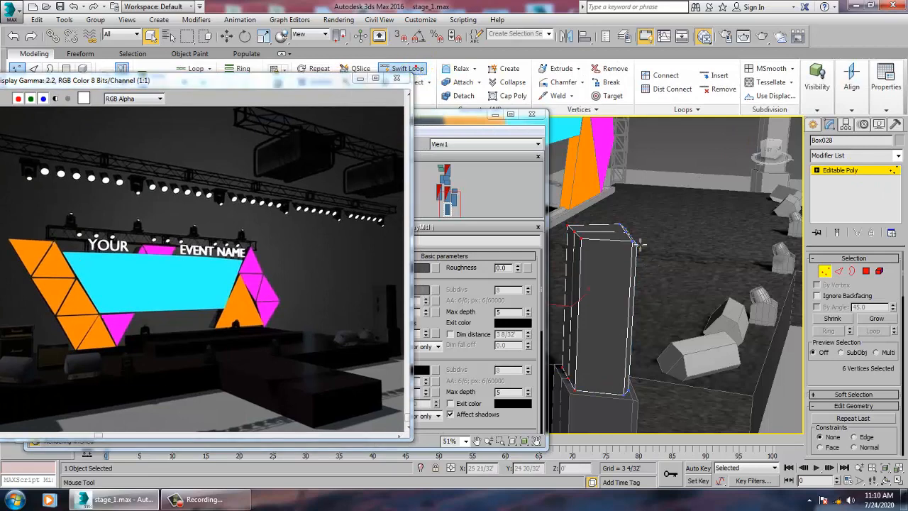
left_click(597, 237)
middle_click_drag(623, 241, 611, 271, "alt")
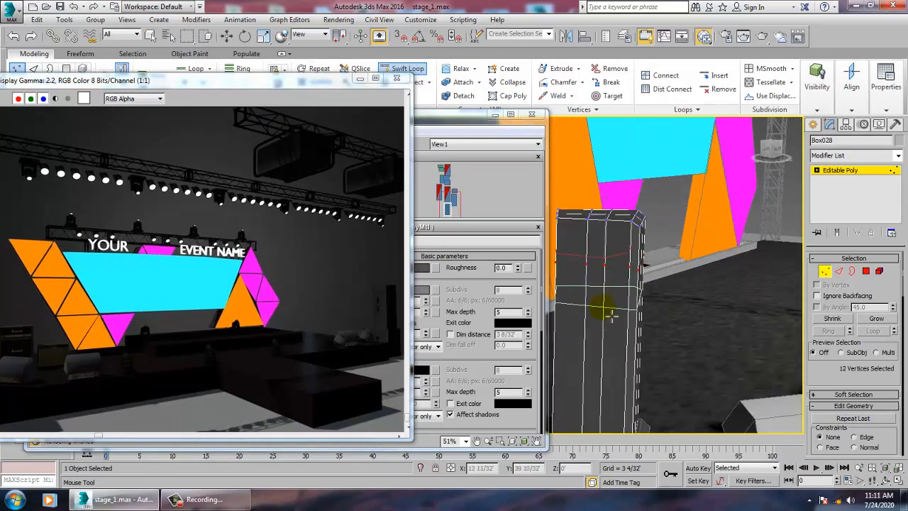
Bevel the small centre polygon near the upper box's top inward with height -0 5/32' and outline -0 3/32'.
key("w")
middle_click_drag(612, 310, 679, 294, "alt")
key("4")
left_click(624, 284)
scroll(641, 290, "up", 4)
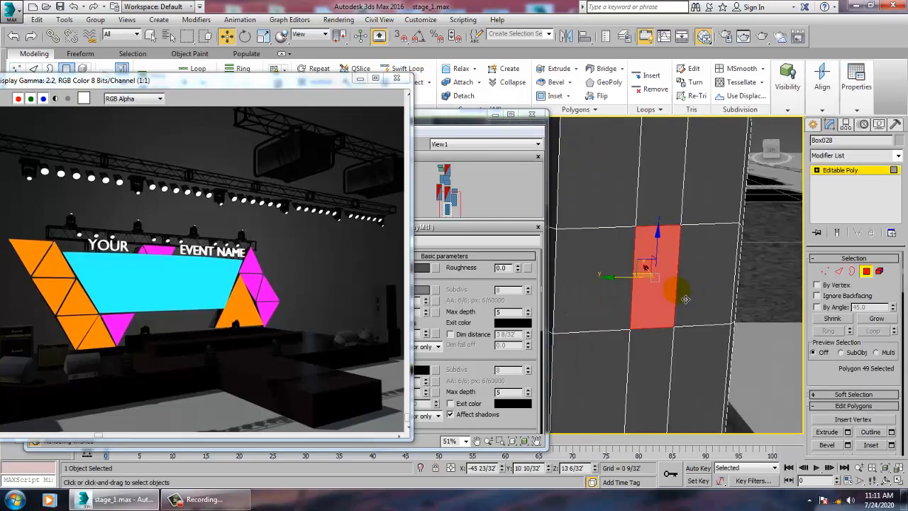
left_click(847, 445)
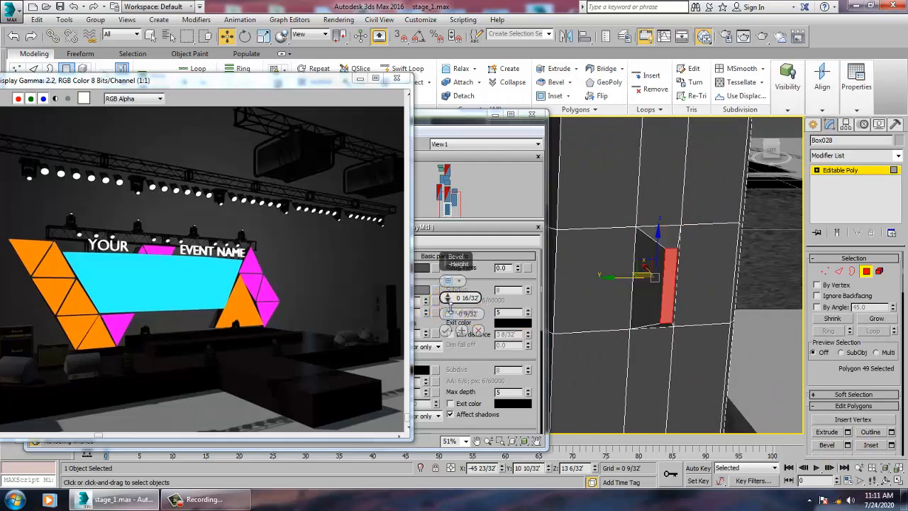
left_click_drag(449, 301, 454, 320)
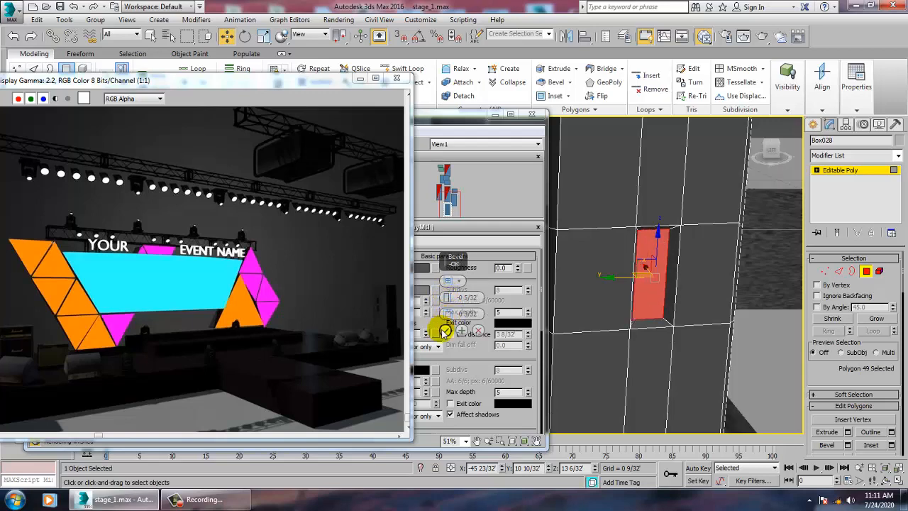
left_click(444, 331)
Rotate the recessed polygon about the Z axis by about -26 degrees.
middle_click_drag(581, 298, 638, 275, "alt")
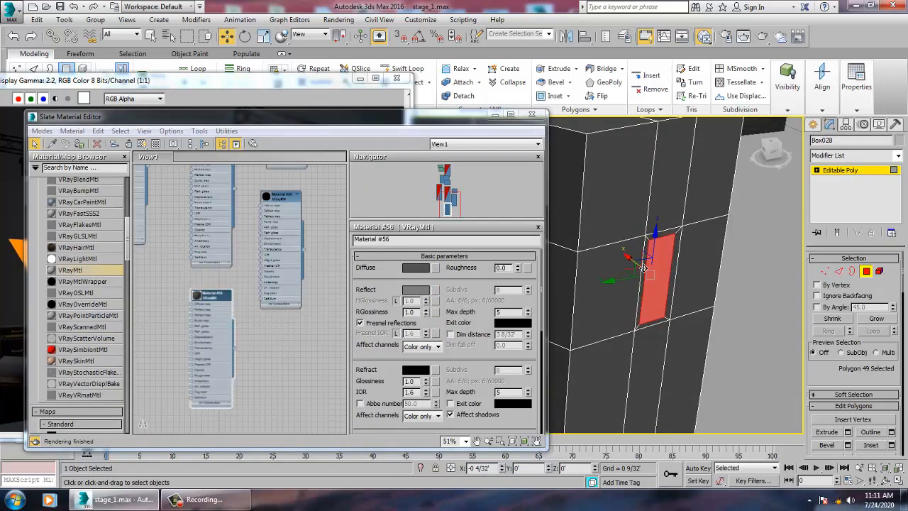
key("e")
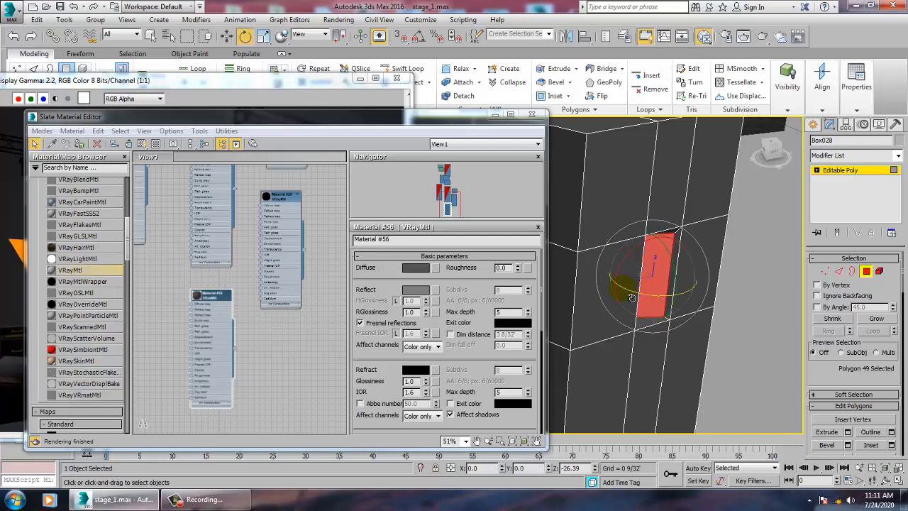
middle_click_drag(631, 297, 693, 281, "alt")
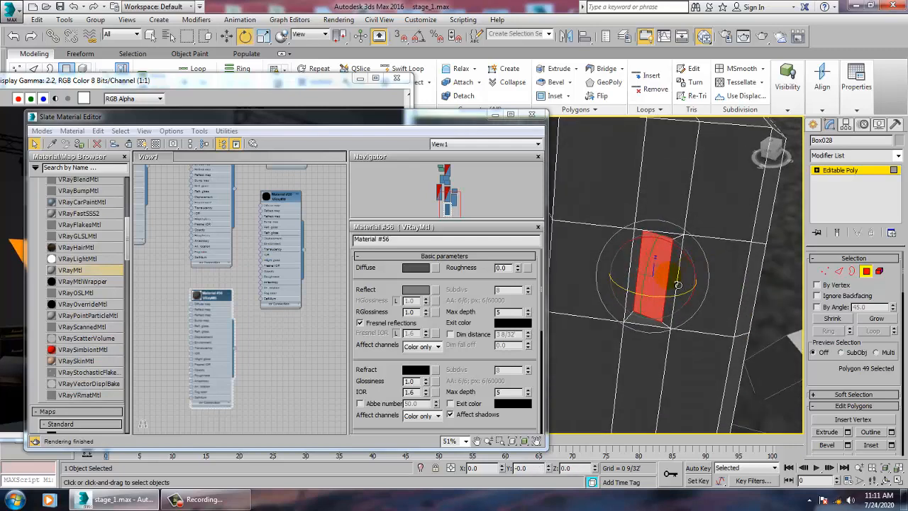
left_click(677, 284)
left_click(661, 285)
Bevel the rotated polygon further inward with height -0 5/32' and outline -0 3/32'.
key("w")
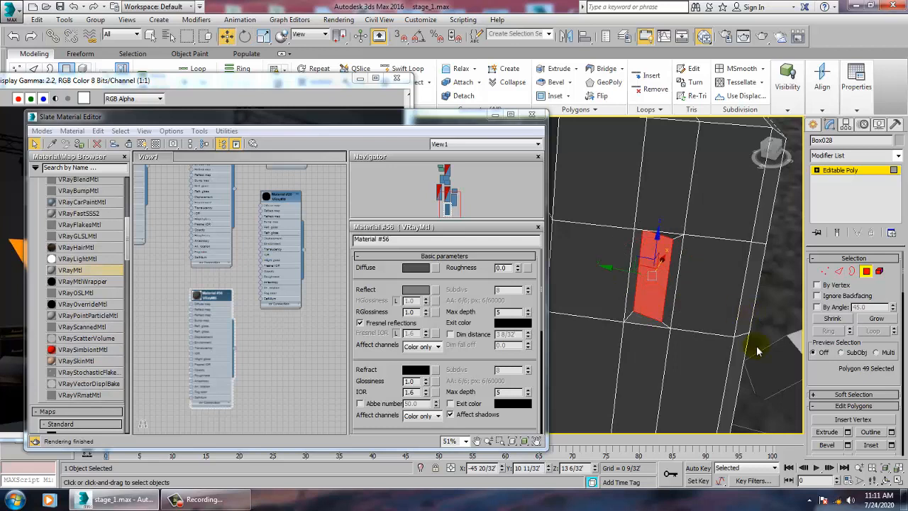
left_click(848, 445)
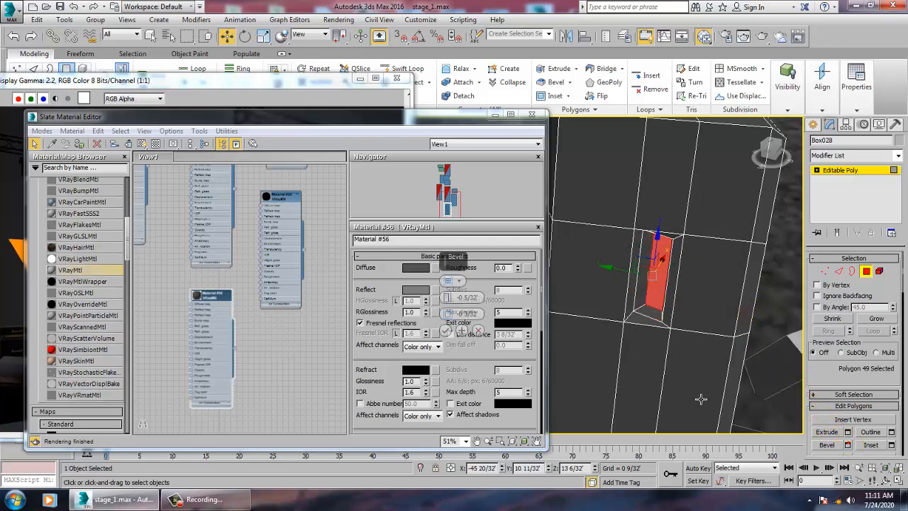
left_click(445, 331)
Rotate the innermost polygon about the Z axis by about -40 degrees and finish polygon editing on the upper box.
key("e")
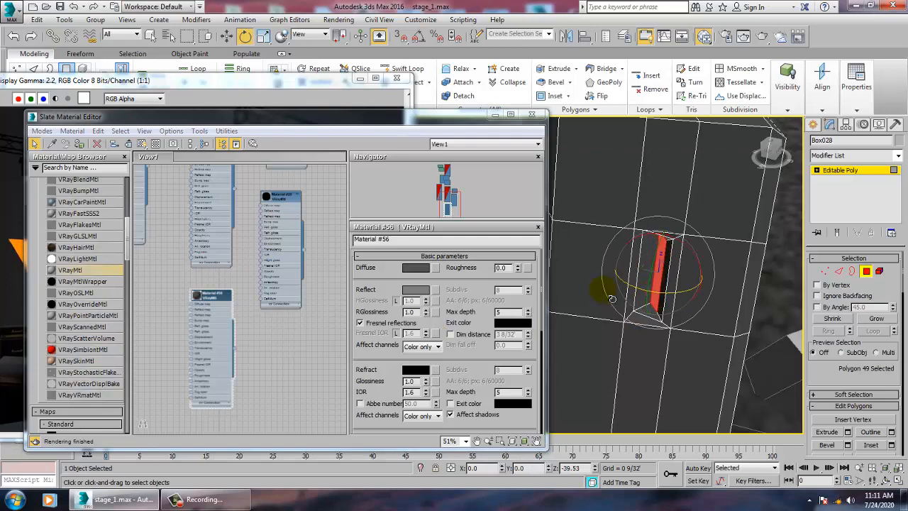
left_click(700, 284)
scroll(696, 274, "down", 4)
mouse_move(696, 274)
middle_mouse_down("alt")
mouse_move(688, 263)
mouse_move(698, 261)
middle_mouse_up("alt")
key("w")
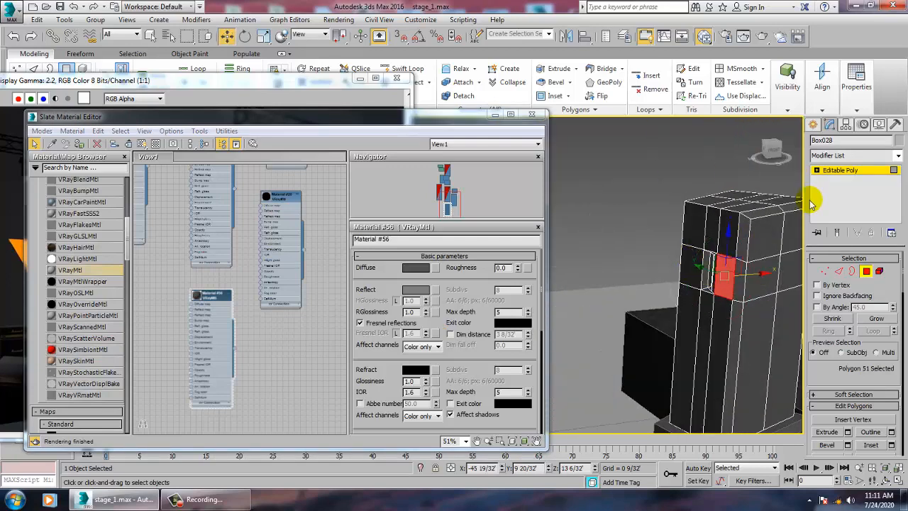
left_click(855, 170)
Select the tower's lower box and add vertical and horizontal edge loops framing a small centre polygon on its front face.
middle_click_drag(719, 333, 660, 239)
scroll(698, 234, "down", 3)
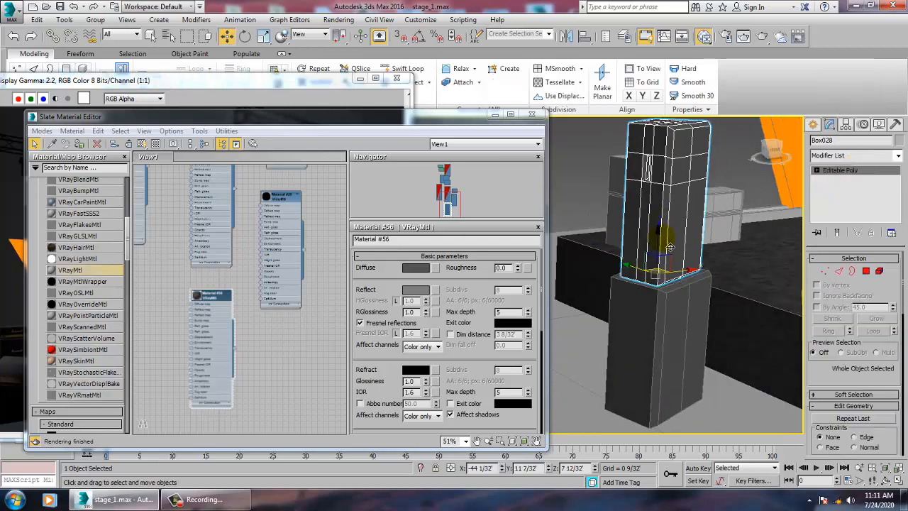
left_click(631, 329)
middle_click_drag(646, 333, 688, 255, "alt")
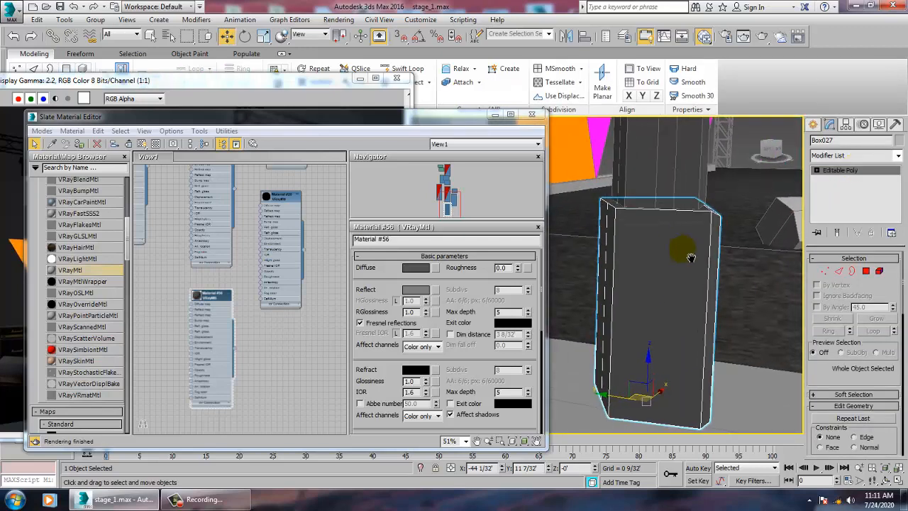
left_click(402, 68)
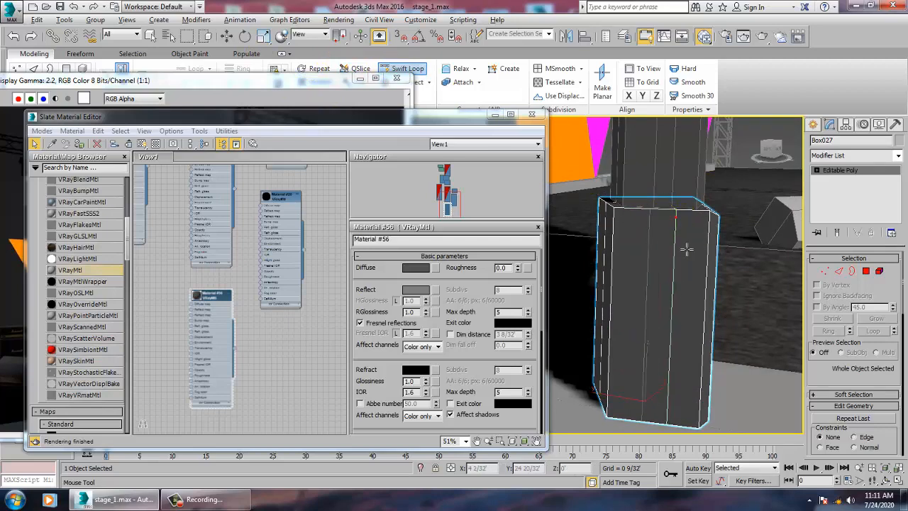
middle_click_drag(687, 248, 661, 261, "alt")
left_click(660, 273)
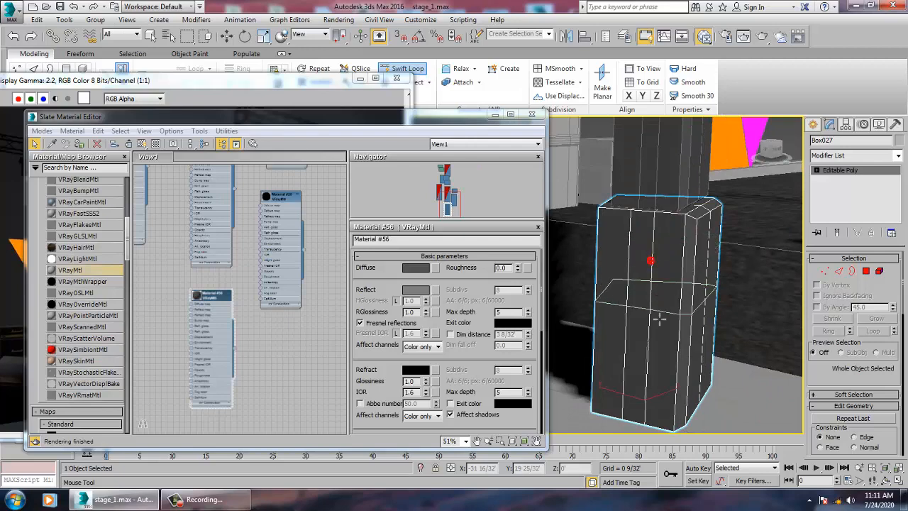
left_click(658, 314)
key("w")
Bevel the small centre polygon on the lower box's front face inward with height -0 4/32' and outline -0 4/32'.
scroll(653, 291, "up", 2)
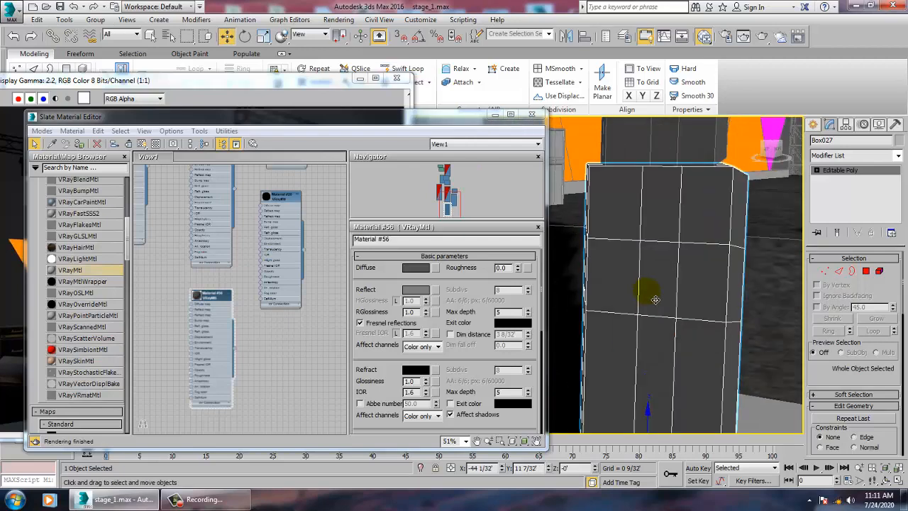
key("4")
left_click(655, 283)
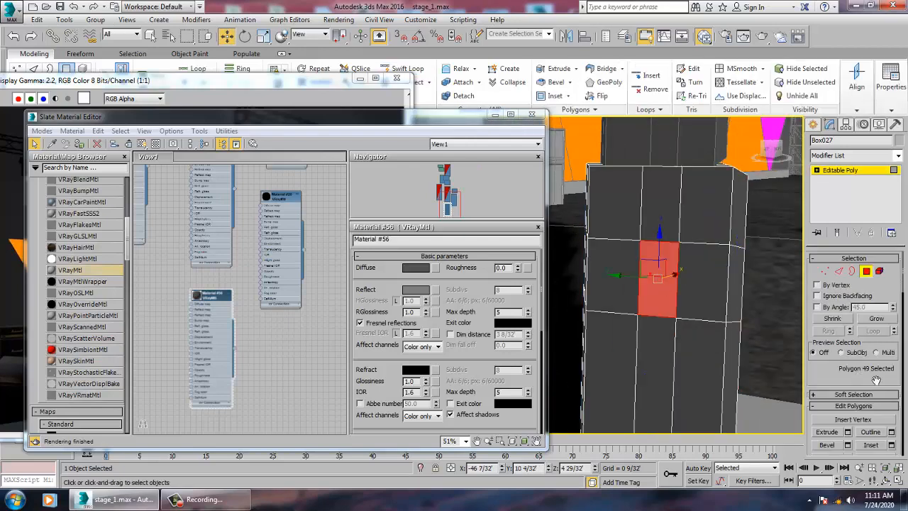
left_click(848, 444)
middle_click_drag(715, 305, 681, 298, "alt")
left_click(448, 300)
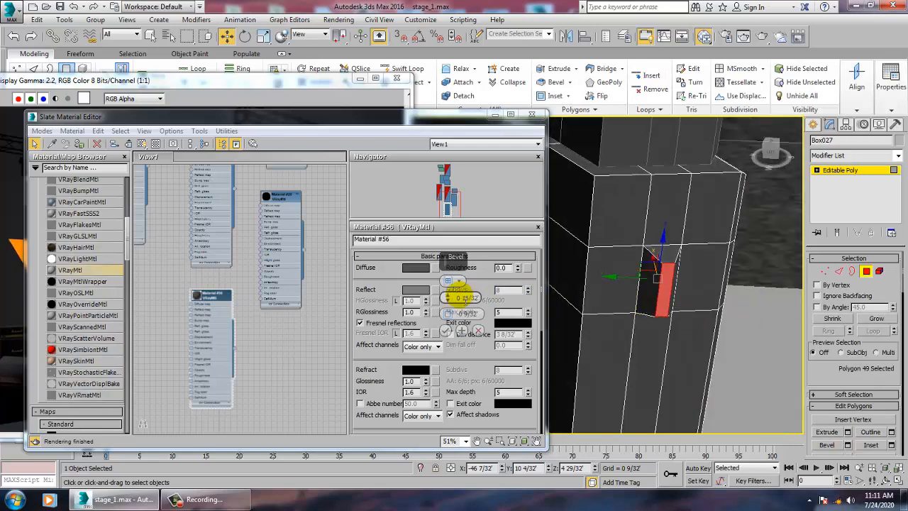
mouse_move(449, 301)
left_mouse_down()
mouse_move(465, 360)
mouse_move(454, 314)
left_mouse_up()
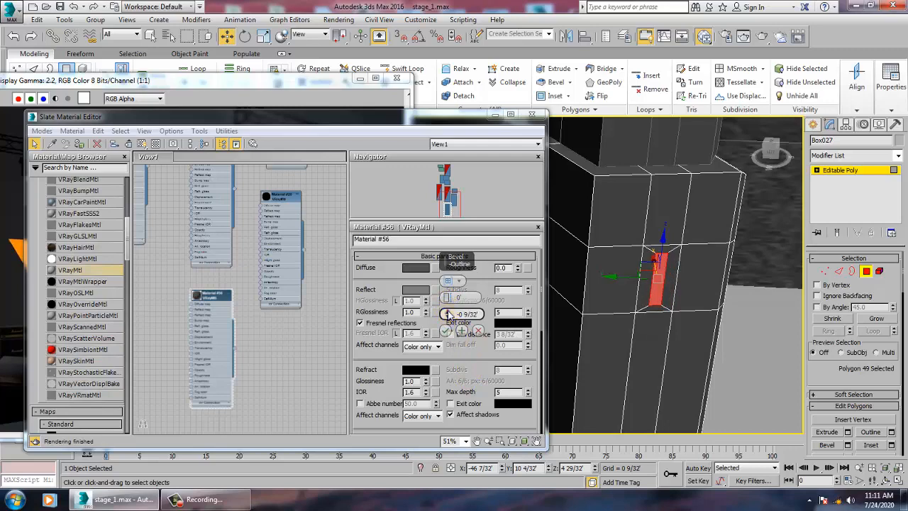
middle_click_drag(605, 283, 653, 263, "alt")
scroll(652, 263, "up", 3)
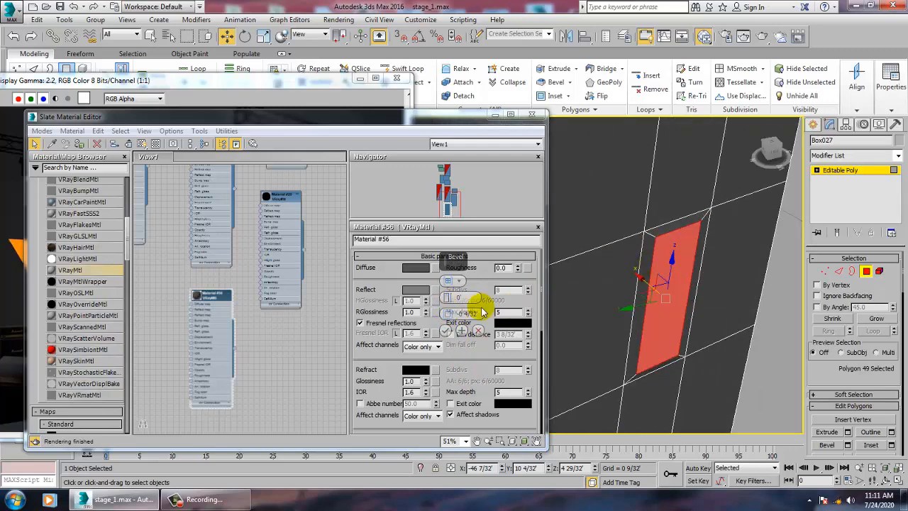
left_click_drag(449, 302, 447, 299)
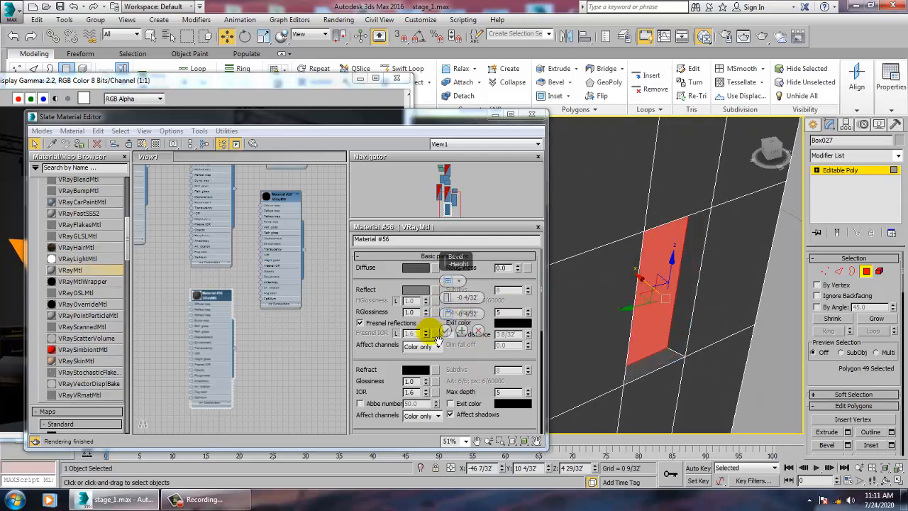
left_click(445, 331)
Rotate the recessed polygon about the Z axis, bevel it further inward with height and outline -0 4/32', and finish polygon editing.
key("e")
left_click_drag(645, 321, 641, 294)
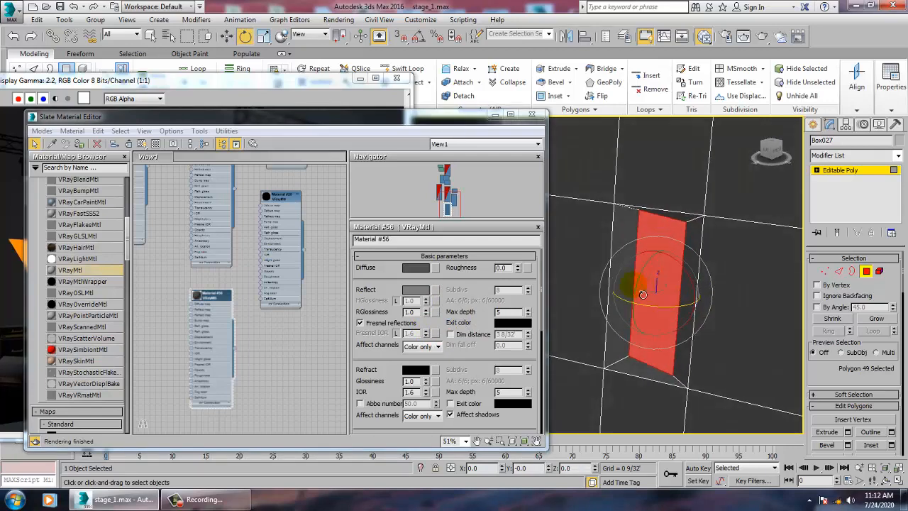
left_click(847, 445)
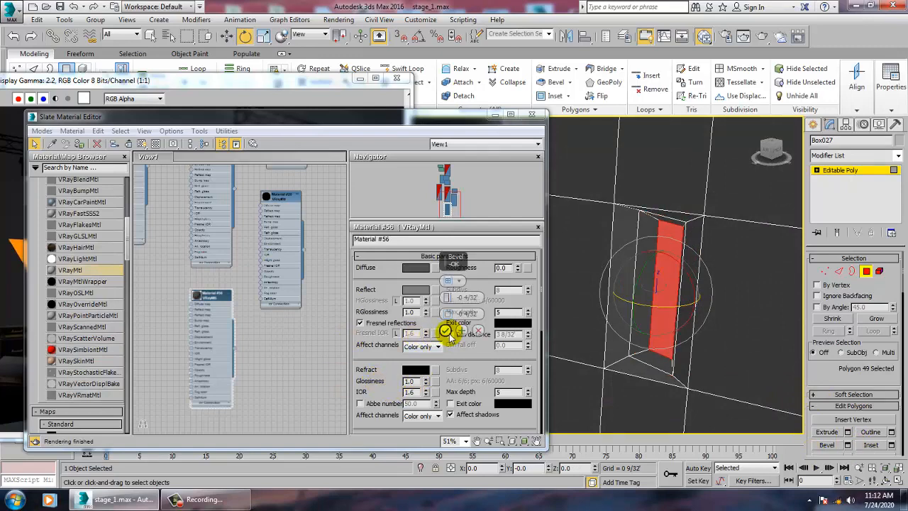
left_click(445, 331)
key("w")
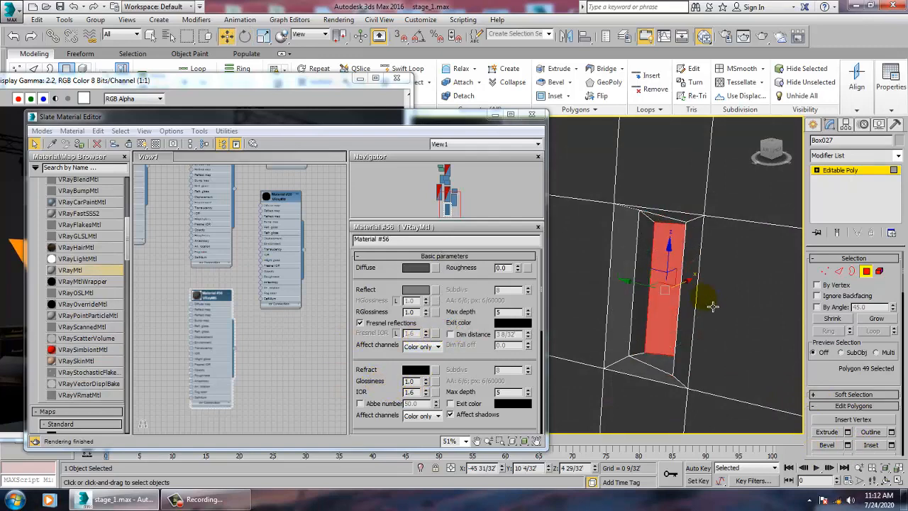
scroll(698, 305, "down", 5)
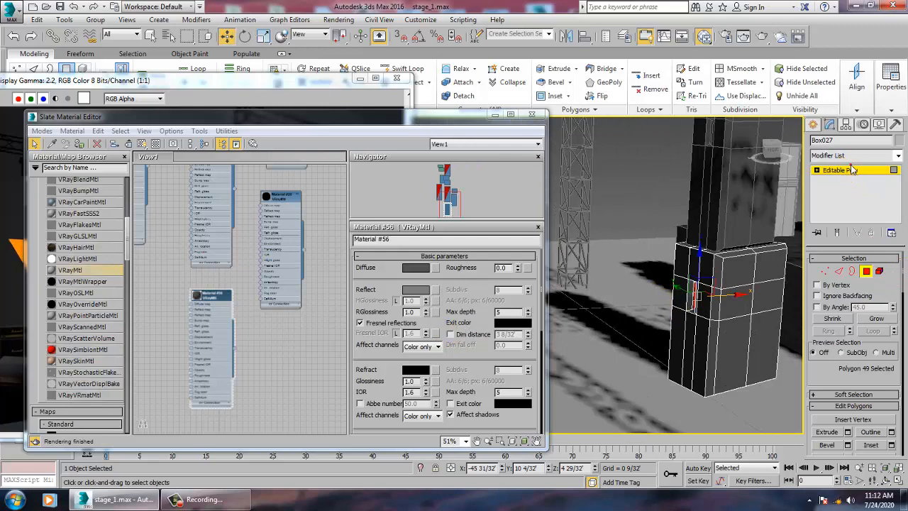
left_click(852, 170)
Assign the dark Material #56 to the two boxes of the speaker tower on the opposite side of the stage.
scroll(745, 248, "down", 4)
middle_click_drag(744, 248, 527, 284)
scroll(590, 290, "down", 3)
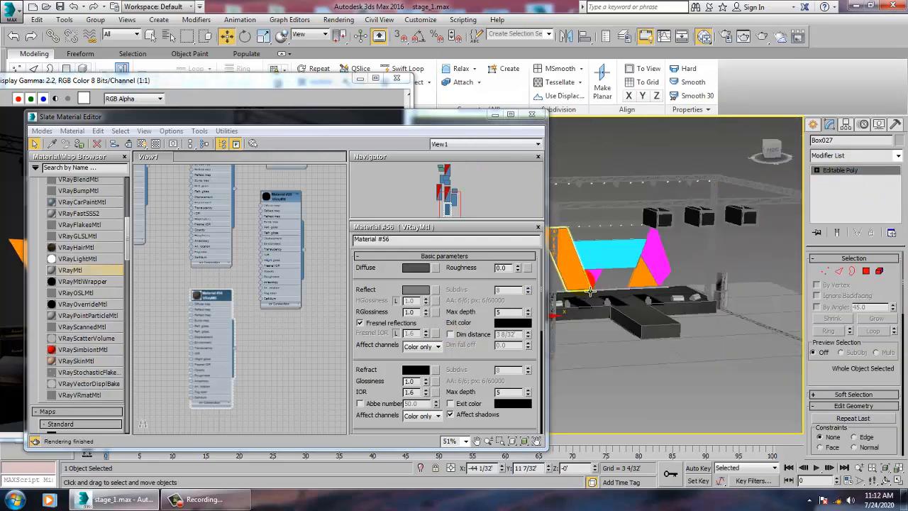
middle_click_drag(590, 291, 699, 291, "alt")
left_click(693, 286)
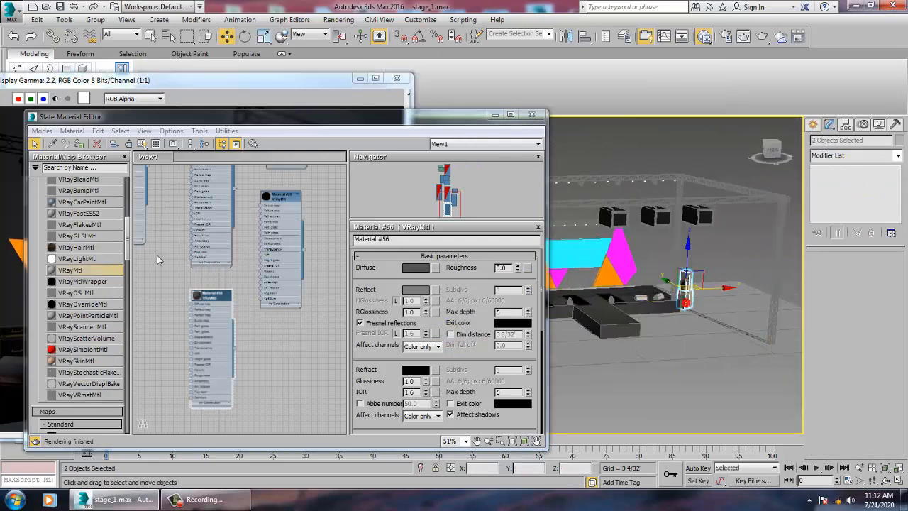
left_click(84, 140)
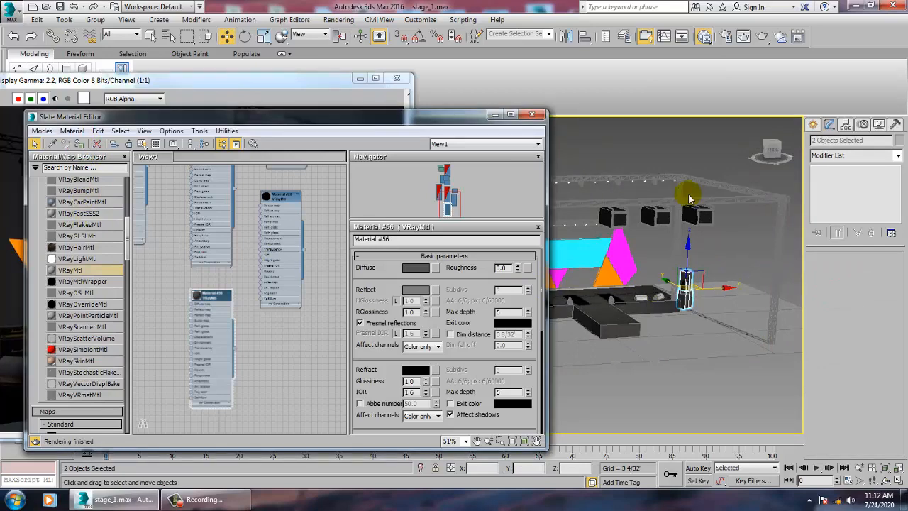
left_click(672, 169)
middle_click_drag(638, 300, 716, 305, "alt")
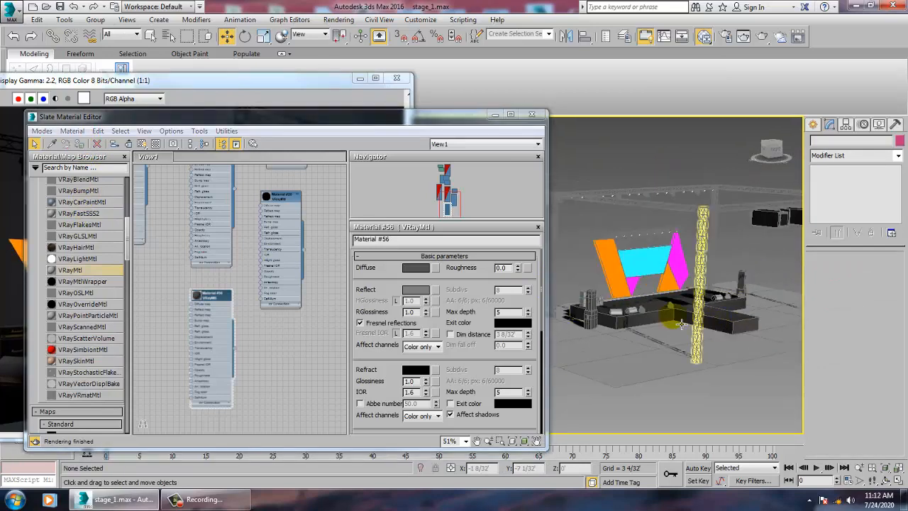
scroll(680, 324, "up", 6)
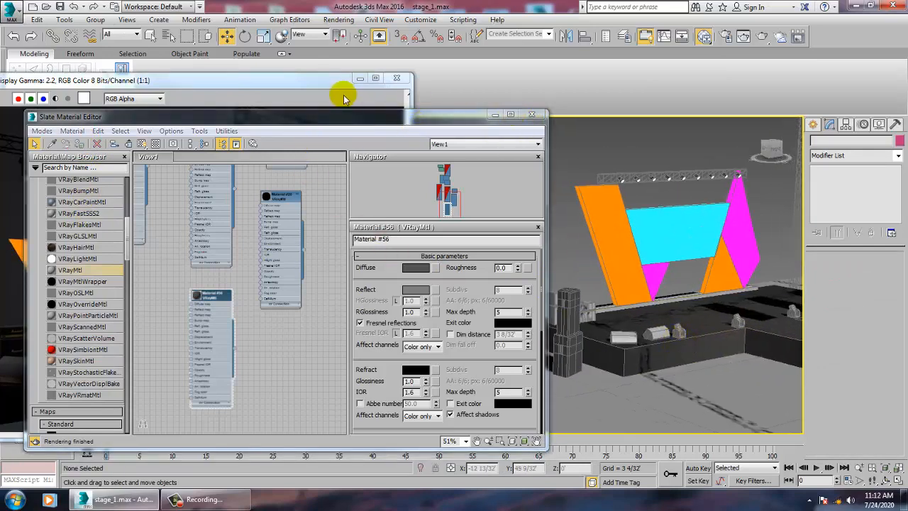
left_click(343, 98)
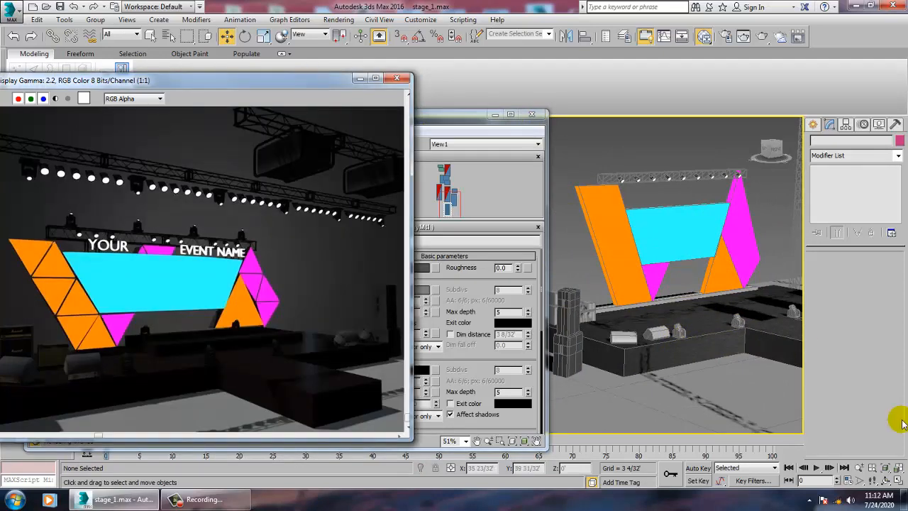
scroll(727, 374, "up", 5)
left_click(621, 331)
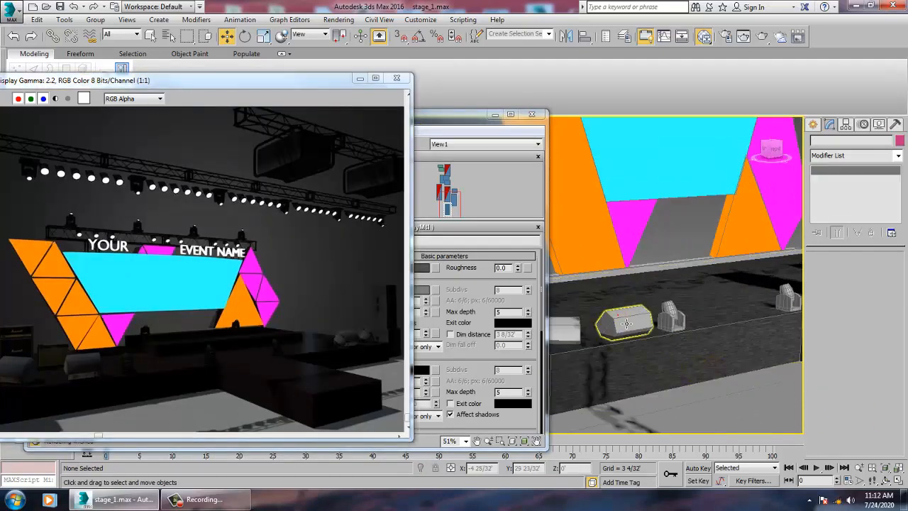
middle_click_drag(620, 331, 816, 367)
left_click(637, 350, "ctrl")
middle_click_drag(765, 347, 677, 303, "alt")
Assign the dark Material #56 to the two cube-shaped speaker boxes on the stage behind the detailed tower.
left_click(672, 268)
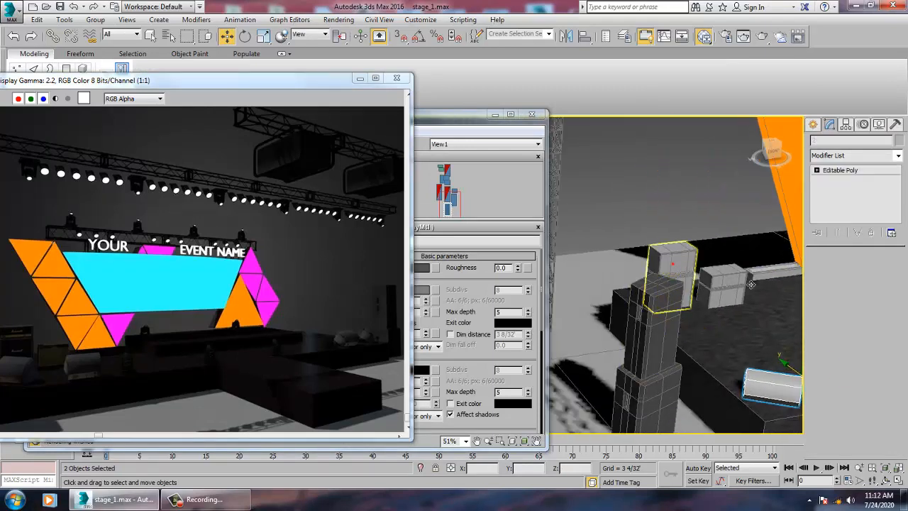
left_click(672, 268)
left_click(721, 281)
left_click(688, 263, "ctrl")
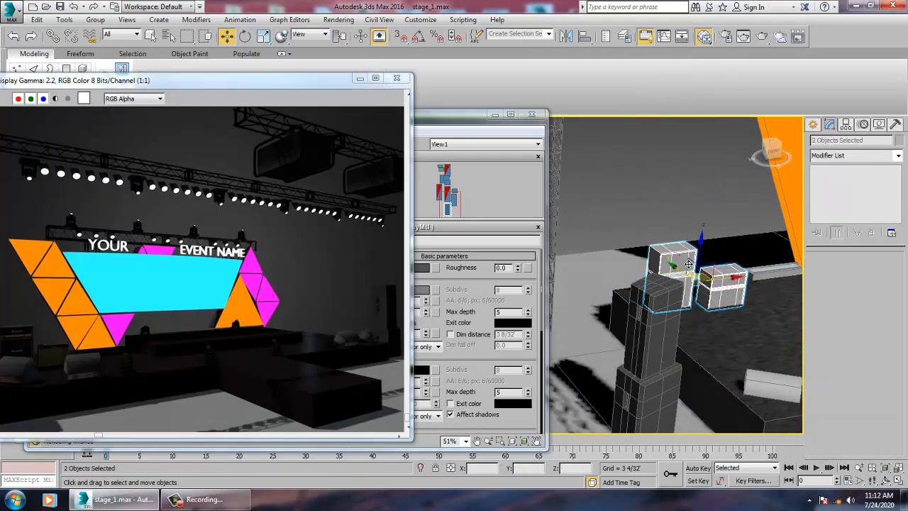
left_click(462, 122)
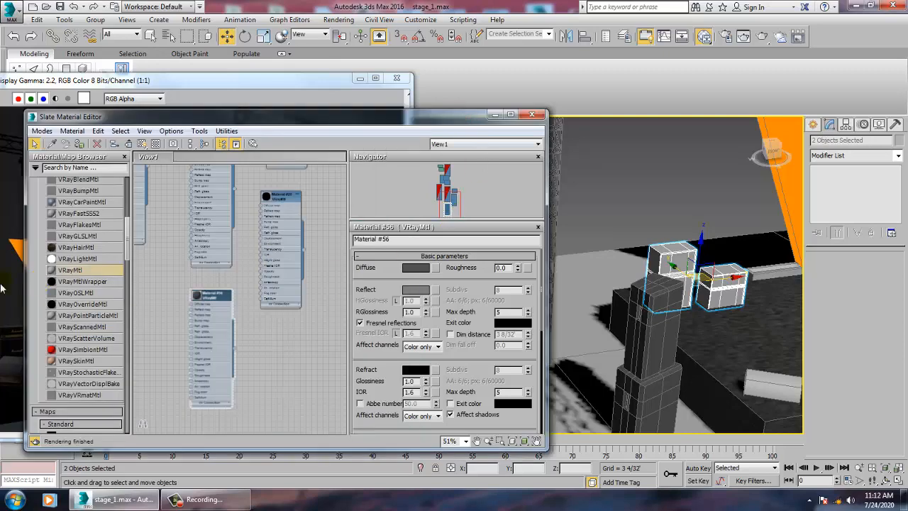
left_click(80, 145)
Select the two floor monitors at the stage's front corner and add a new VRayMtl to the material view.
middle_click_drag(690, 264, 697, 348)
scroll(663, 271, "down", 3)
middle_click_drag(638, 333, 695, 305)
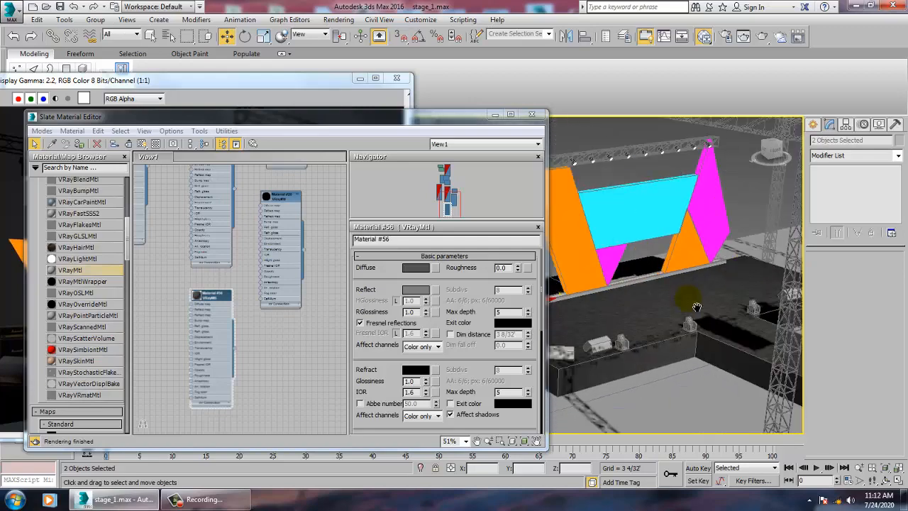
mouse_move(631, 284)
middle_mouse_down()
mouse_move(693, 391)
mouse_move(631, 290)
middle_mouse_up()
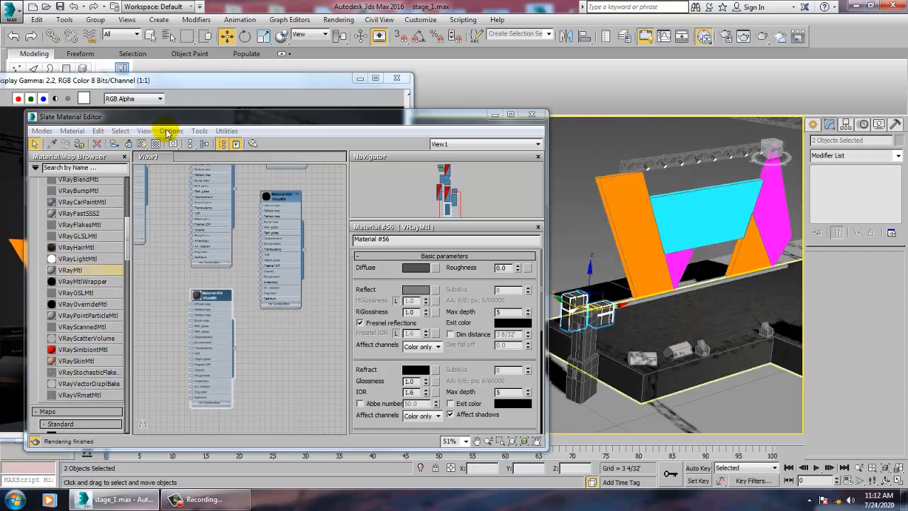
left_click_drag(151, 119, 94, 91)
left_click(636, 362)
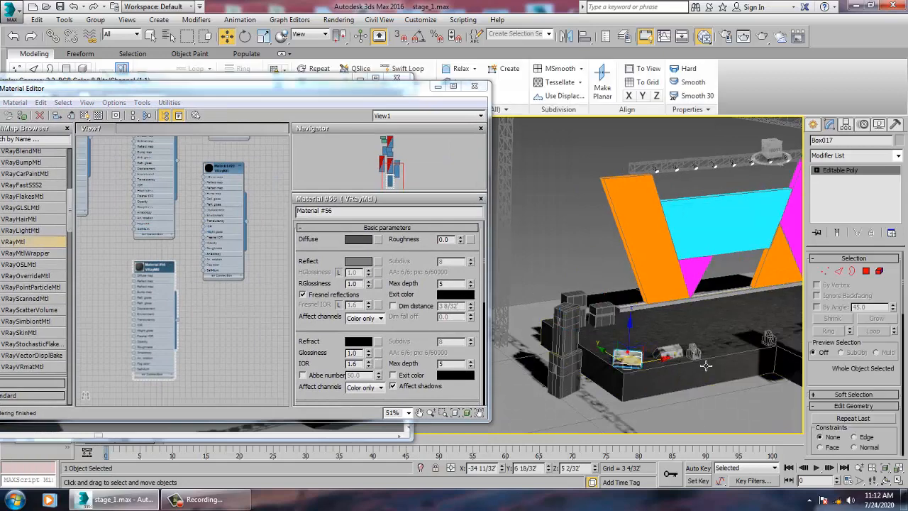
left_click(670, 353, "ctrl")
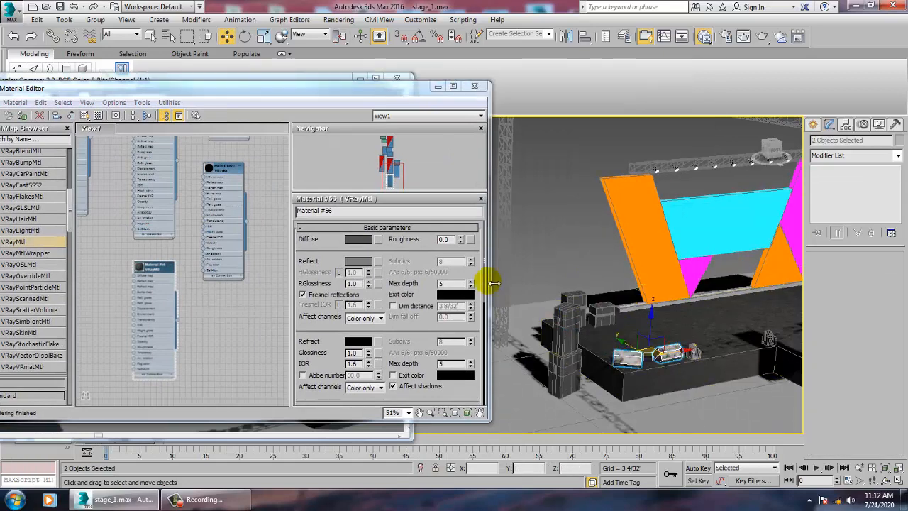
key("m")
key("m")
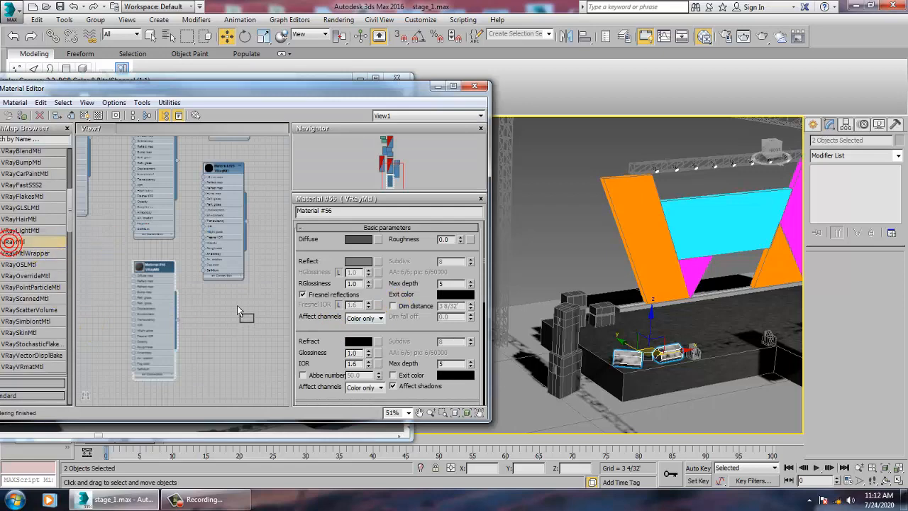
left_click_drag(236, 310, 235, 307)
Give the new VRayMtl a light grey diffuse colour of value 156 and a grey reflection colour.
left_click(358, 242)
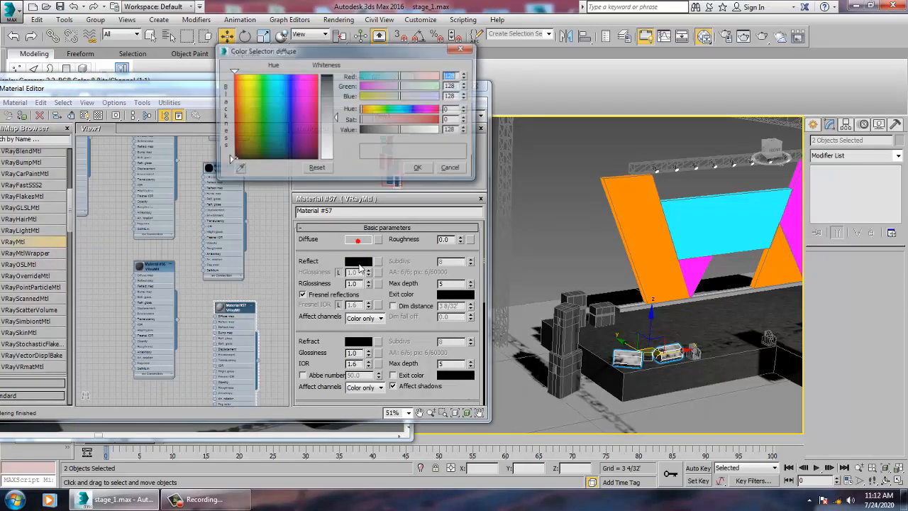
left_click_drag(334, 111, 335, 127)
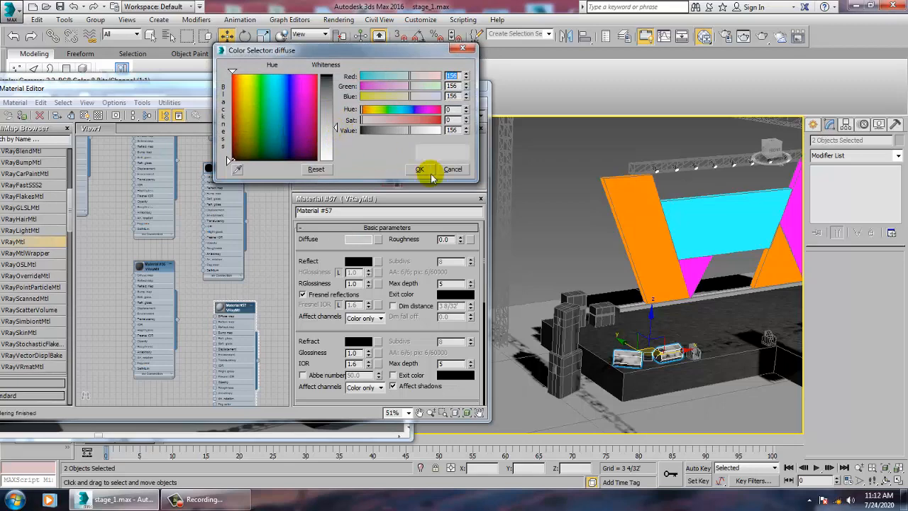
left_click(419, 169)
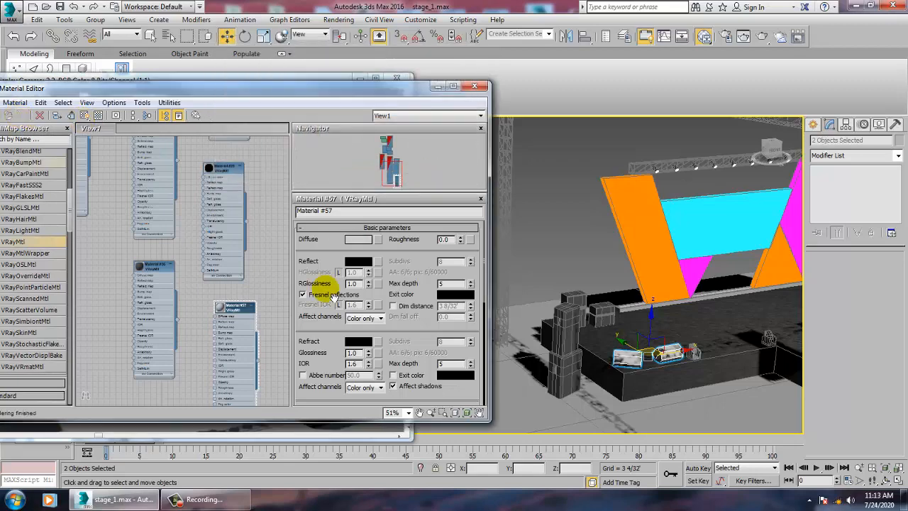
left_click(357, 262)
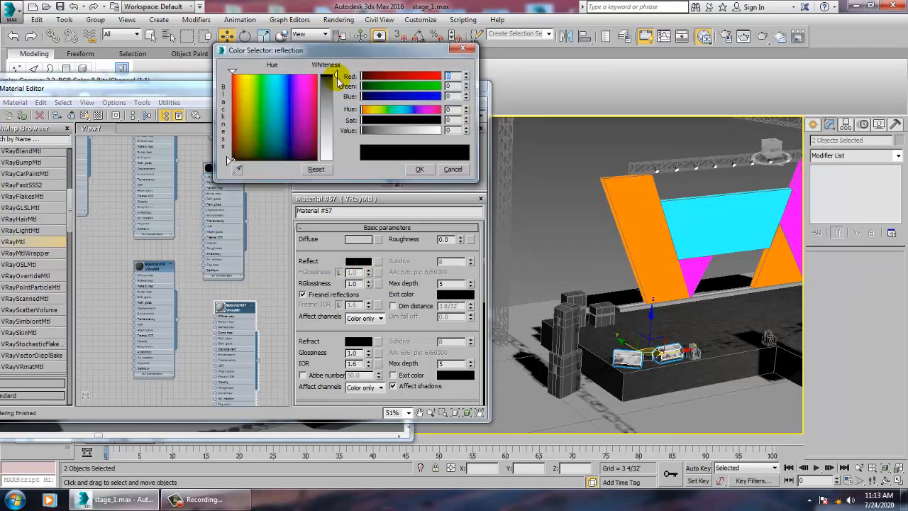
left_click_drag(337, 77, 336, 99)
left_click(419, 169)
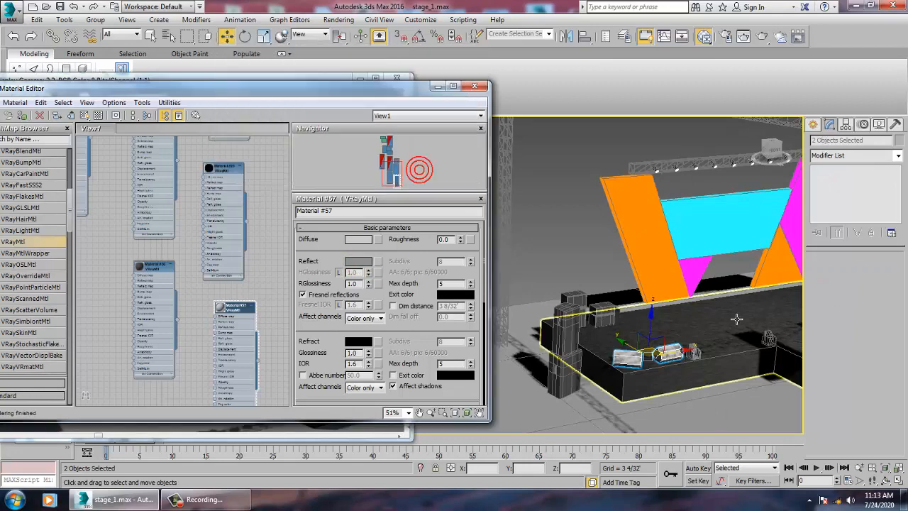
middle_click_drag(734, 338, 614, 319)
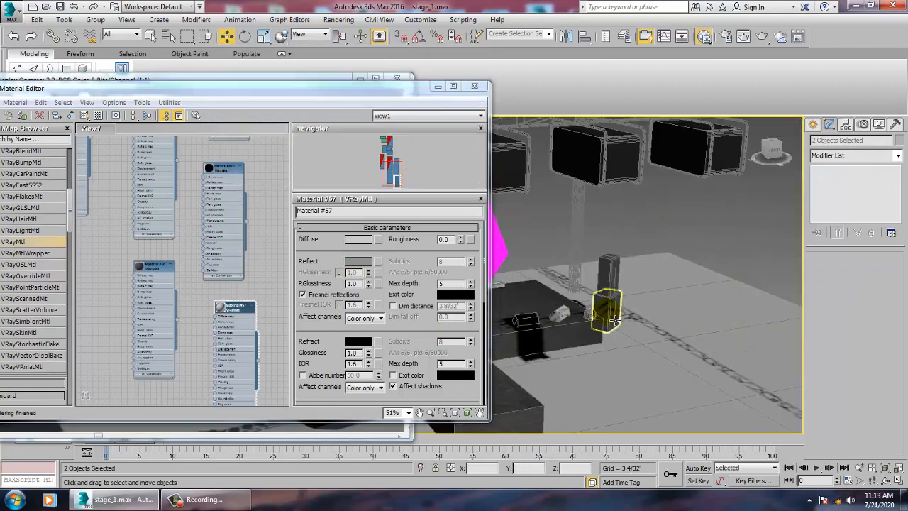
Assign the light grey Material #57 to the two floor monitors on the opposite side of the stage.
left_click(569, 320)
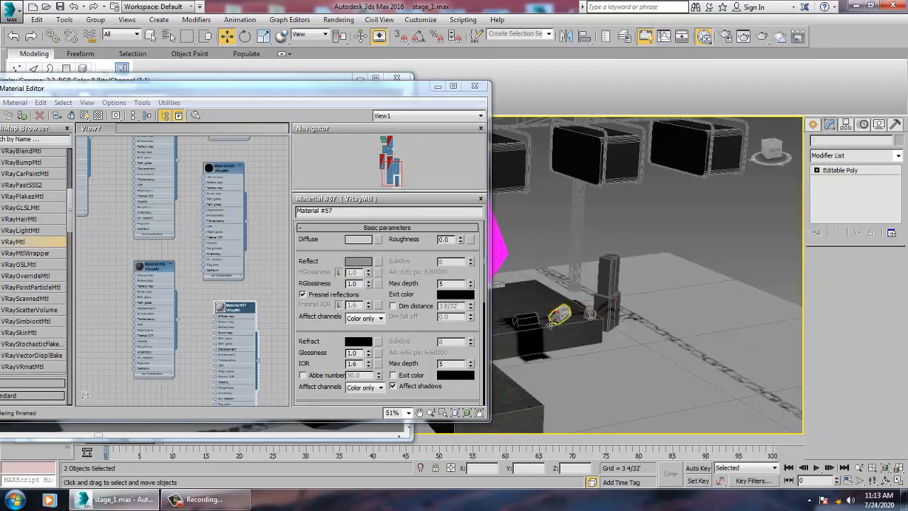
left_click(22, 117)
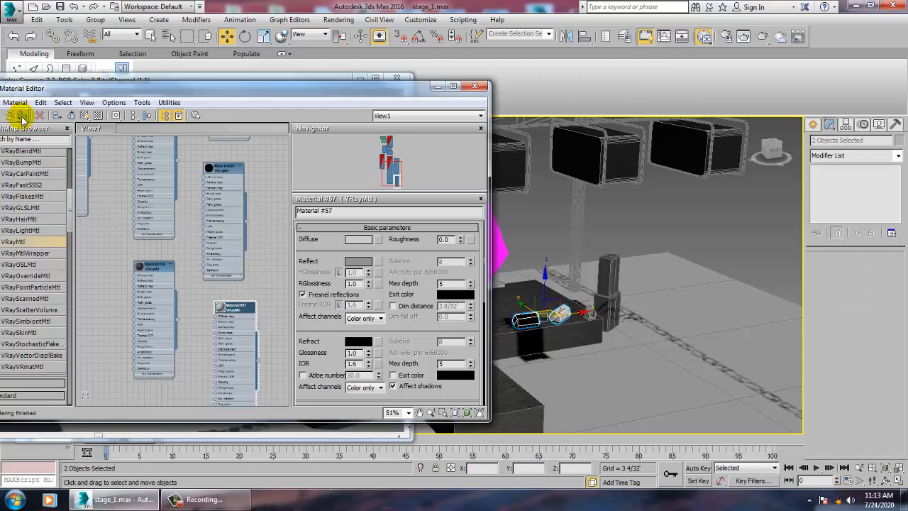
left_click(690, 212)
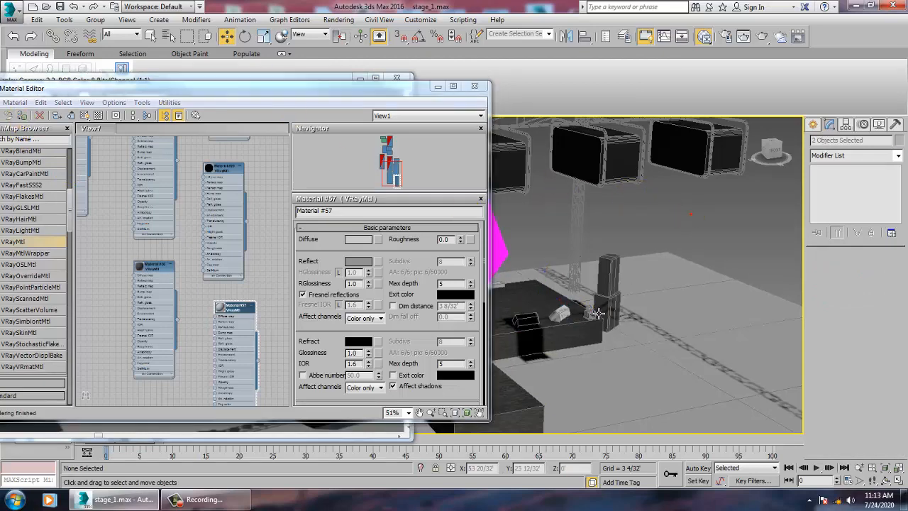
Assign an existing dark material to the long low box running along the foot of the coloured backdrop panels.
scroll(690, 212, "down", 3)
middle_click_drag(690, 213, 694, 347, "alt")
scroll(693, 348, "up", 5)
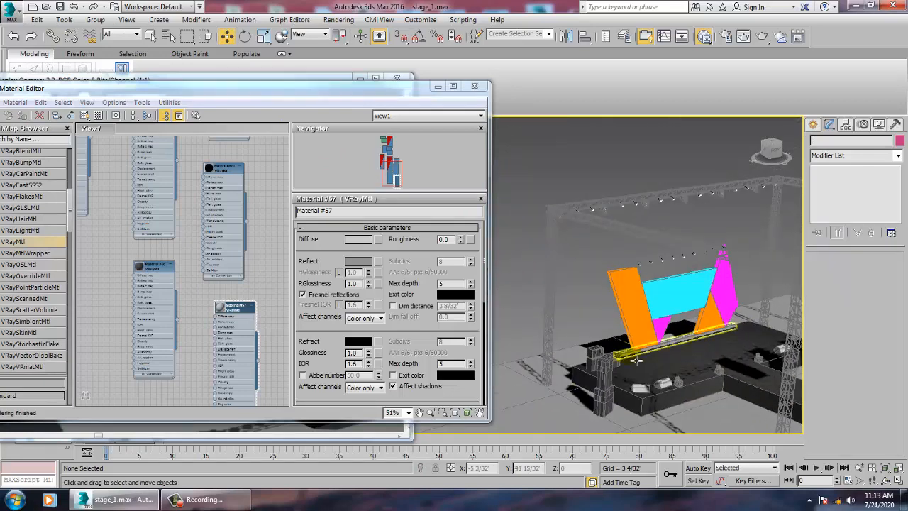
left_click(686, 351)
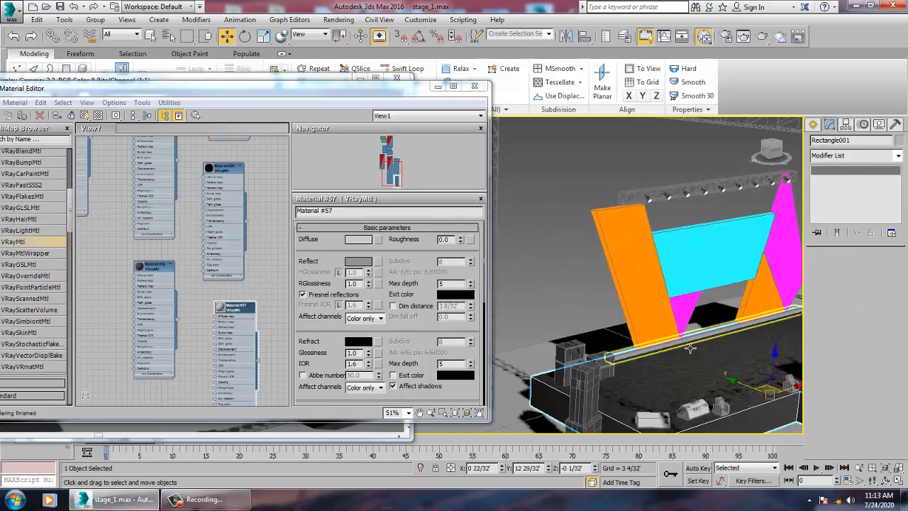
left_click(683, 340)
middle_click_drag(156, 241, 203, 310)
left_click(259, 238)
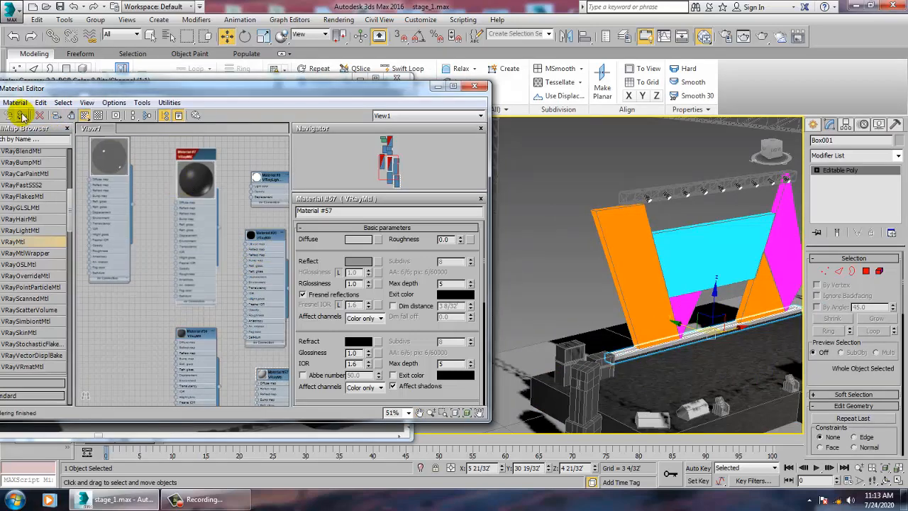
left_click(576, 205)
Assign the dark Material #56 to all the small spotlights standing along the stage's front edges.
middle_click_drag(604, 220, 588, 338)
middle_click_drag(601, 239, 685, 362, "alt")
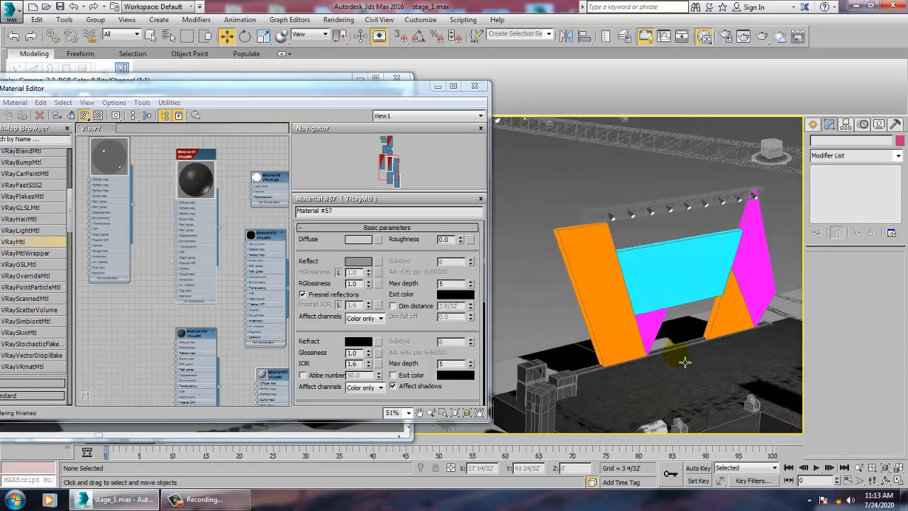
middle_click_drag(651, 289, 617, 235)
left_click(665, 372)
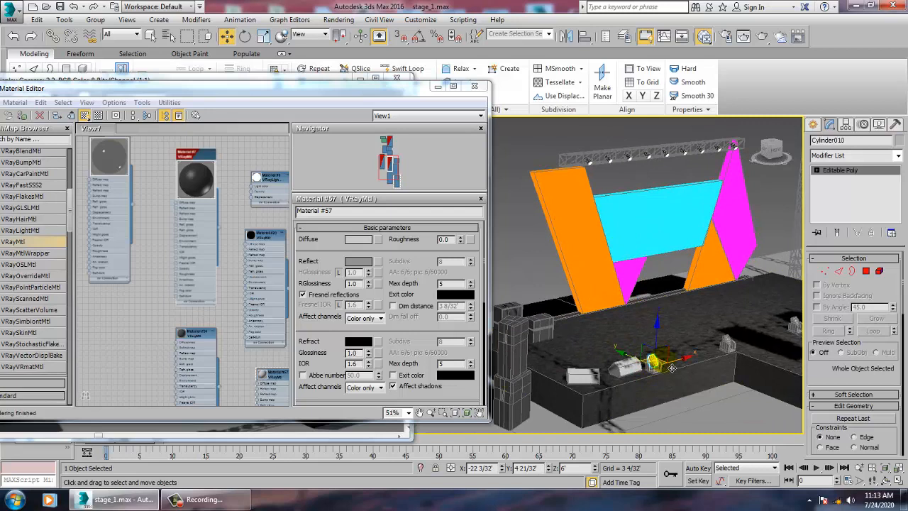
left_click(729, 353, "ctrl")
left_click(729, 342, "ctrl")
left_click(652, 363, "ctrl")
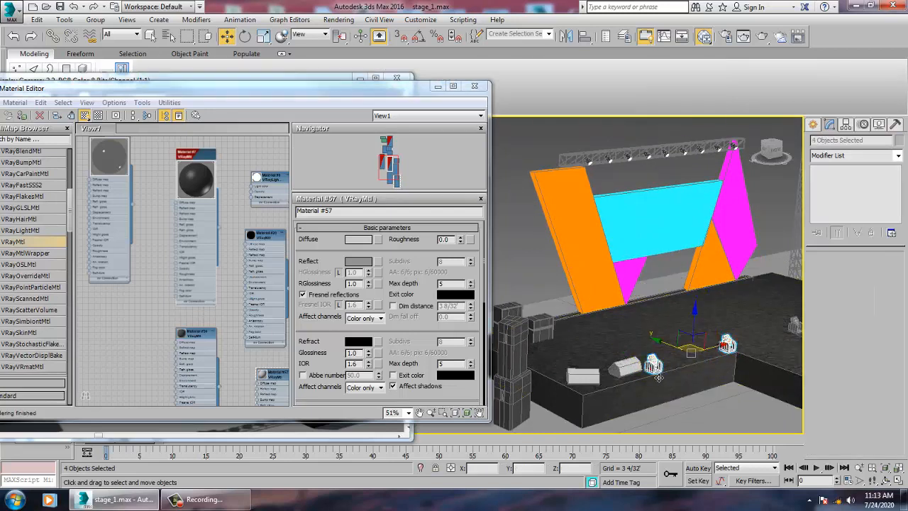
left_click(795, 355, "ctrl")
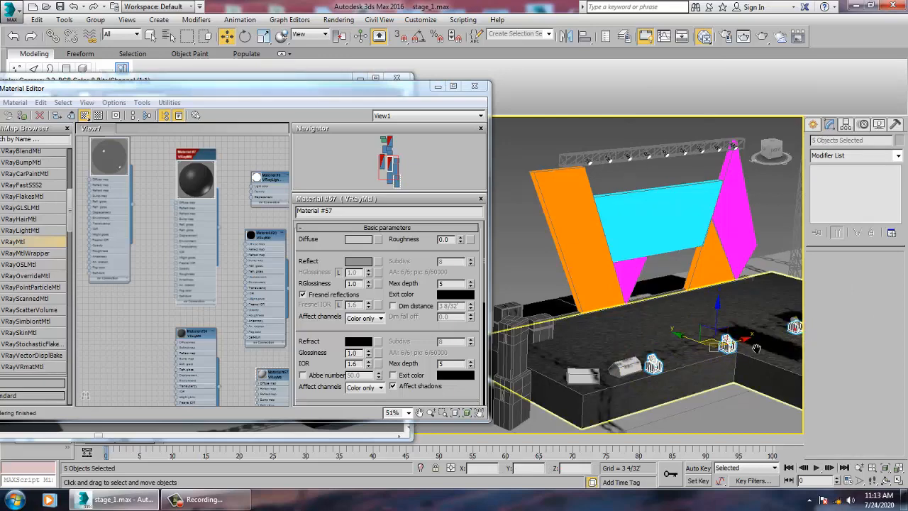
middle_click_drag(796, 355, 604, 375, "alt")
left_click(715, 350, "ctrl")
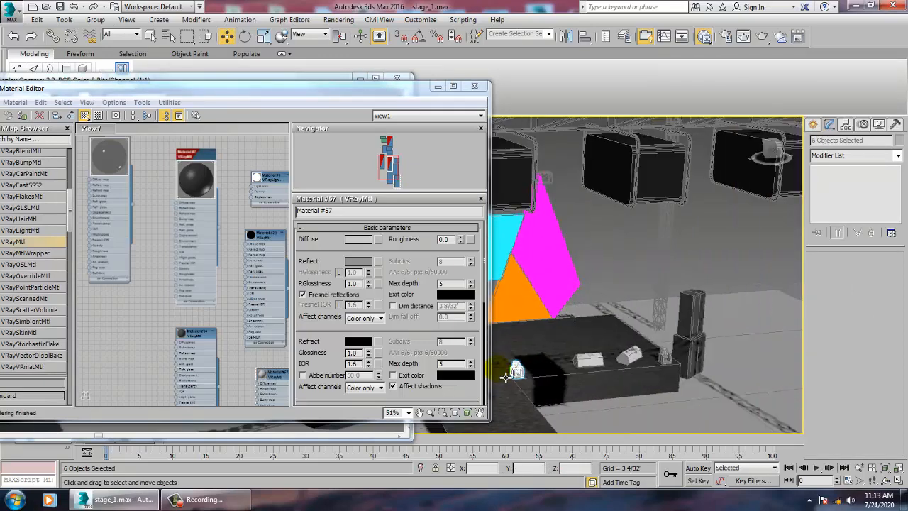
left_click(667, 361, "ctrl")
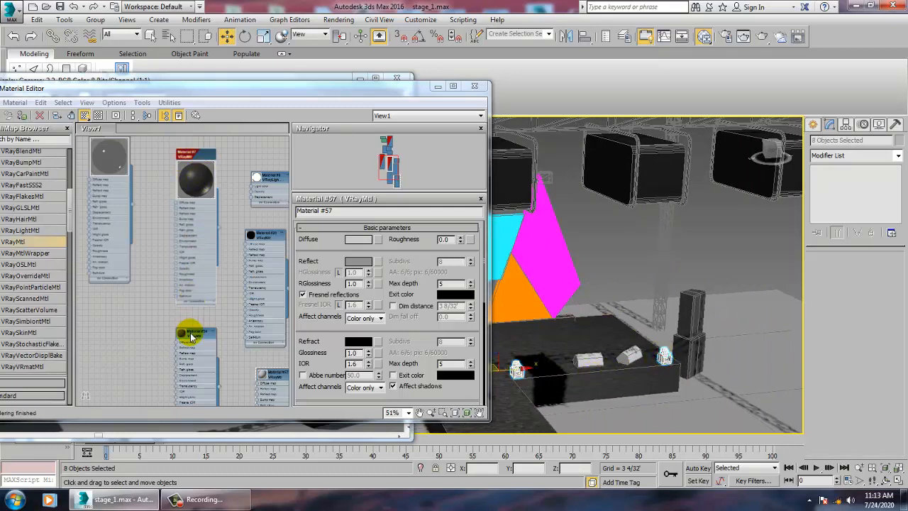
left_click(187, 270)
left_click(22, 115)
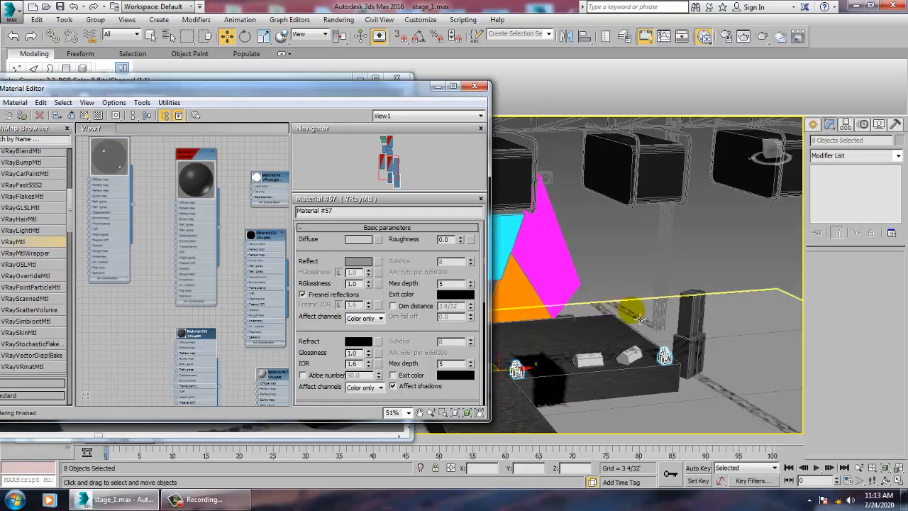
middle_click_drag(639, 318, 675, 304, "alt")
left_click(648, 236)
Examine the stage and the overhead truss spotlights for objects that still need a material.
scroll(648, 237, "down", 3)
middle_click_drag(606, 326, 699, 330)
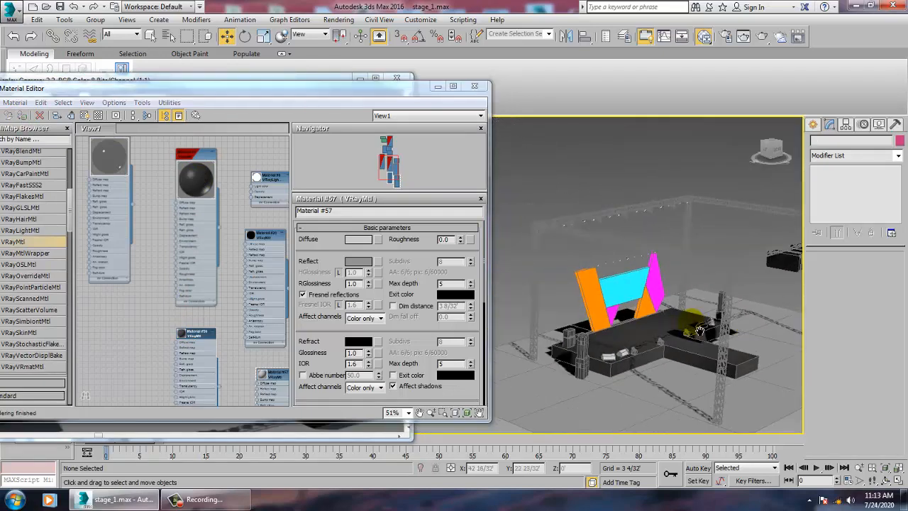
middle_click_drag(590, 305, 614, 305)
middle_click_drag(634, 360, 628, 358)
scroll(634, 357, "up", 3)
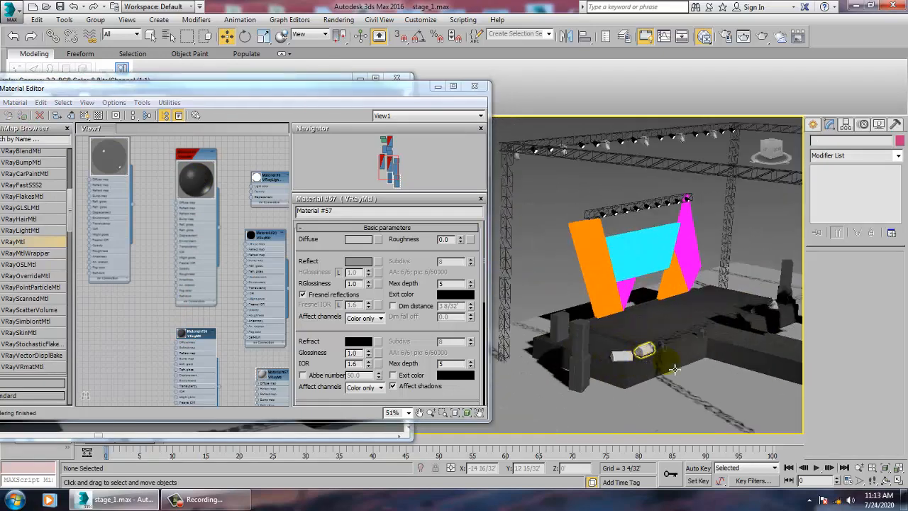
scroll(674, 369, "up", 2)
scroll(610, 245, "down", 6)
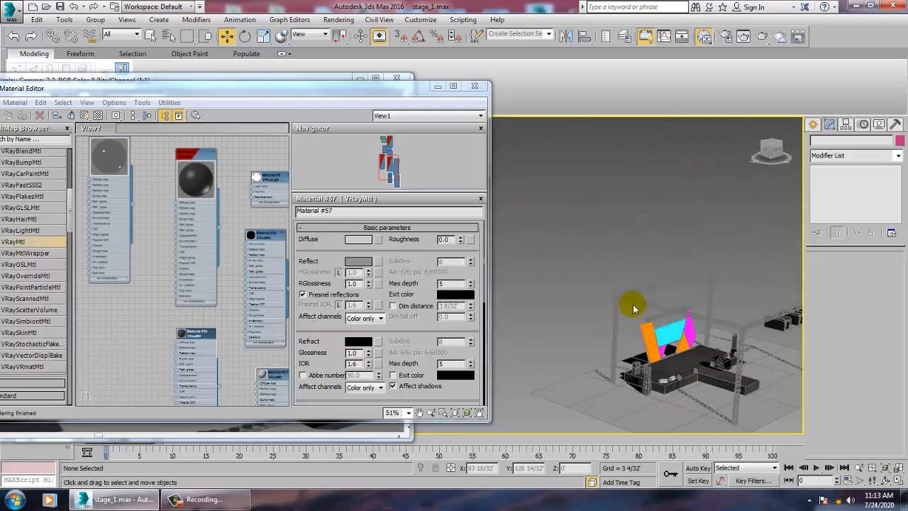
scroll(634, 307, "up", 5)
scroll(644, 286, "down", 4)
scroll(648, 296, "up", 3)
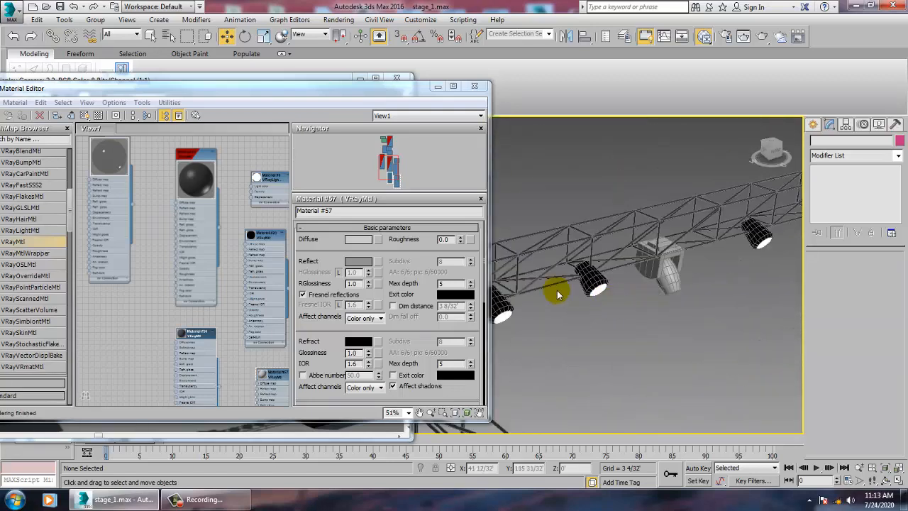
scroll(558, 295, "up", 3)
scroll(628, 314, "down", 4)
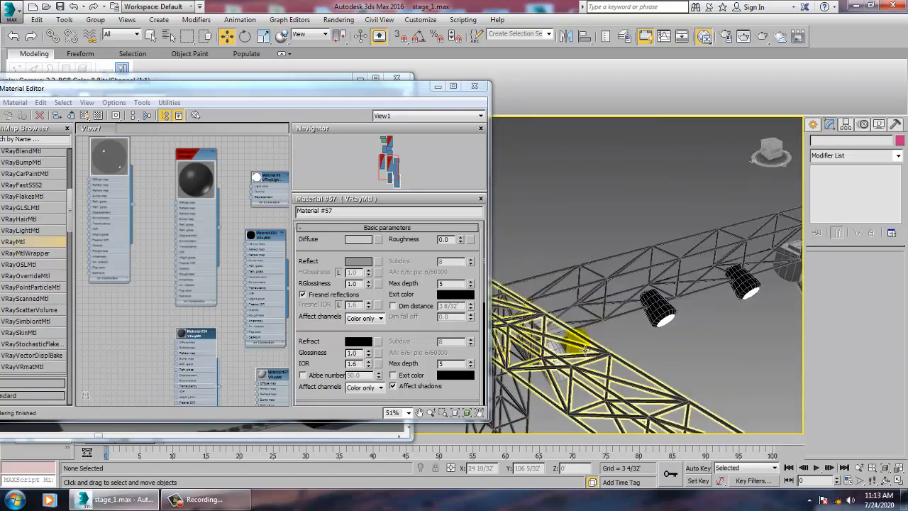
scroll(607, 333, "up", 2)
scroll(638, 330, "down", 4)
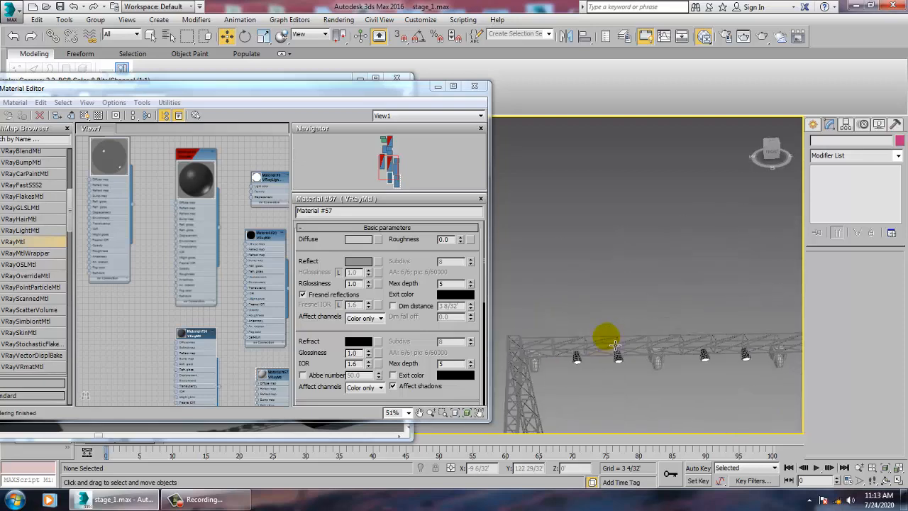
Assign the dark Material #56 to the heads and brackets of the five large moving lights on the overhead truss.
scroll(617, 300, "up", 5)
left_click(572, 306)
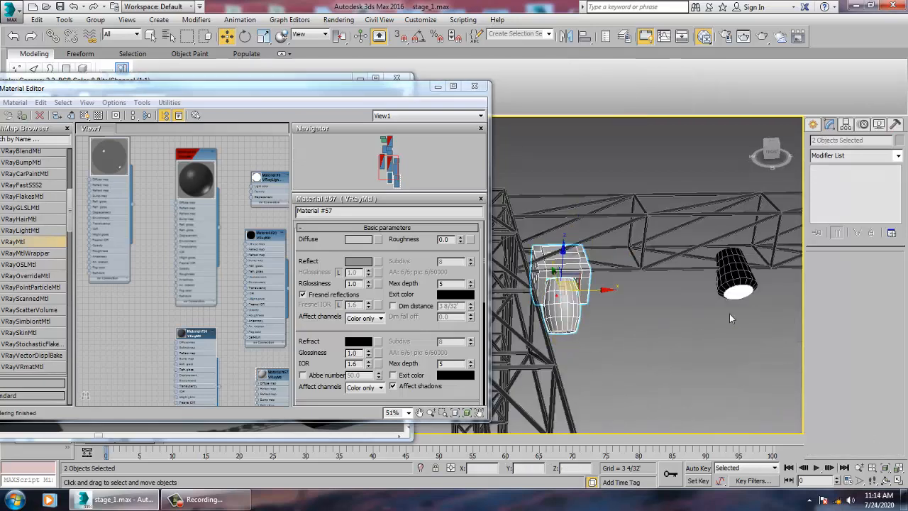
scroll(595, 344, "down", 5)
scroll(601, 330, "up", 5)
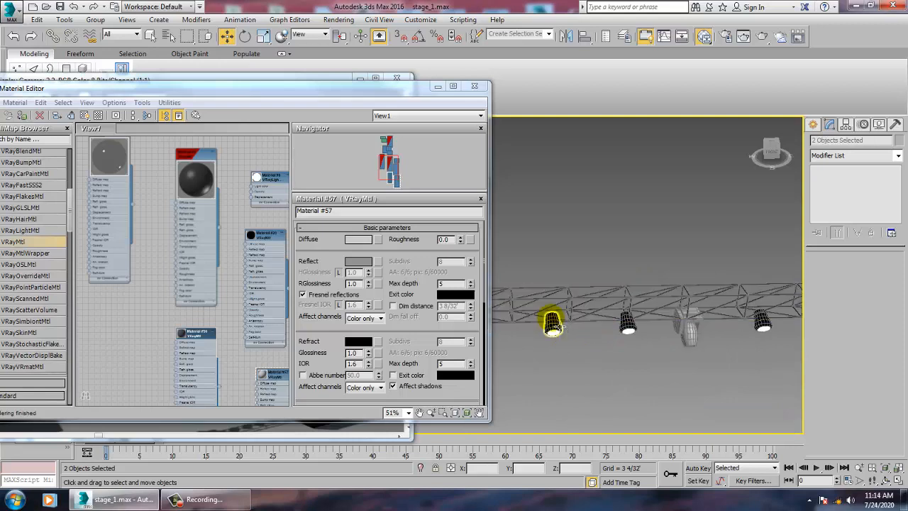
left_click(693, 325, "ctrl")
left_click(696, 343, "ctrl")
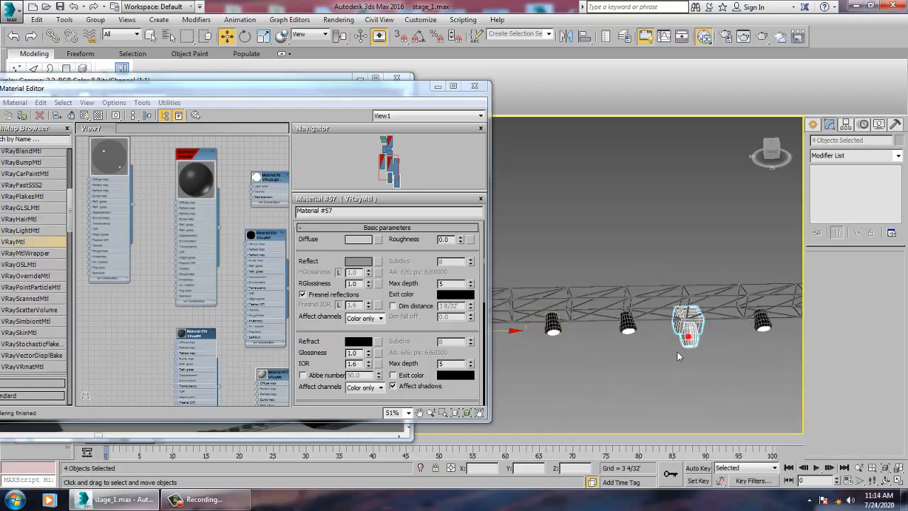
middle_click_drag(677, 356, 525, 341, "alt")
left_click(699, 325, "ctrl")
left_click(692, 319, "ctrl")
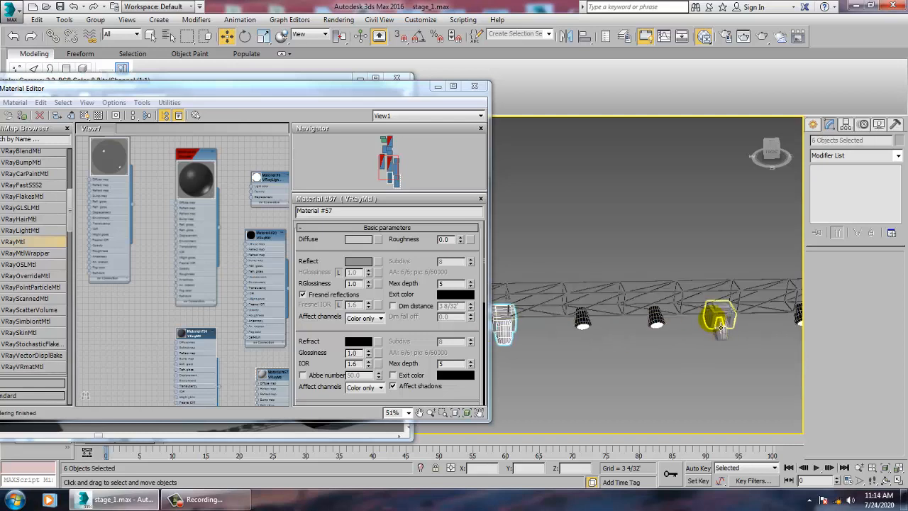
left_click(720, 327, "ctrl")
scroll(727, 339, "down", 5)
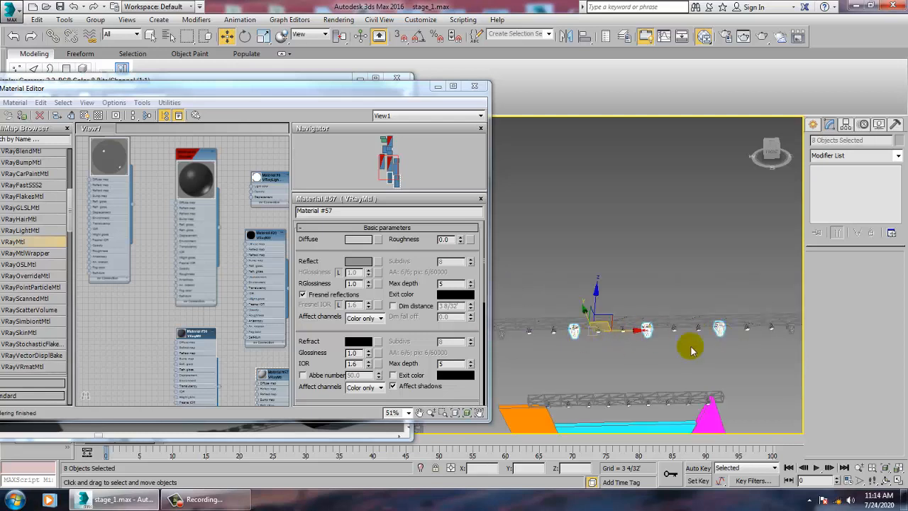
left_click(789, 332, "ctrl")
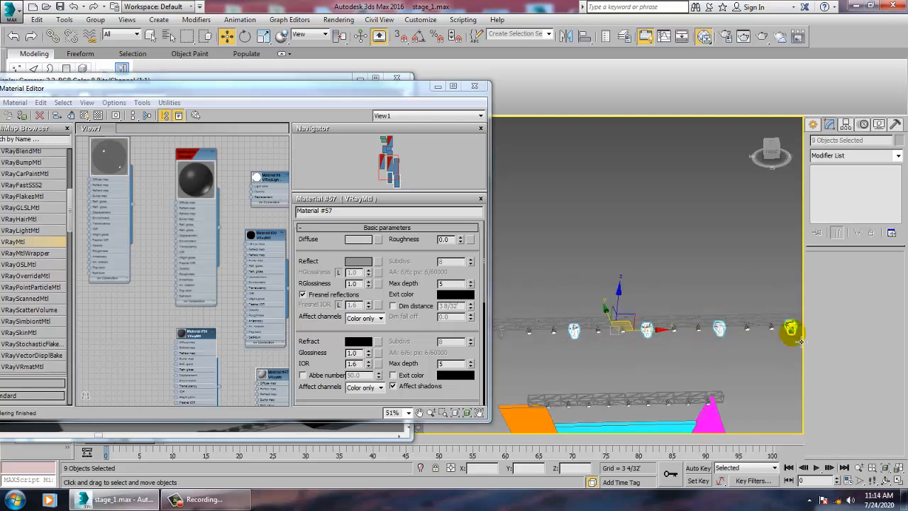
left_click(799, 339, "ctrl")
middle_click_drag(743, 352, 725, 335, "alt")
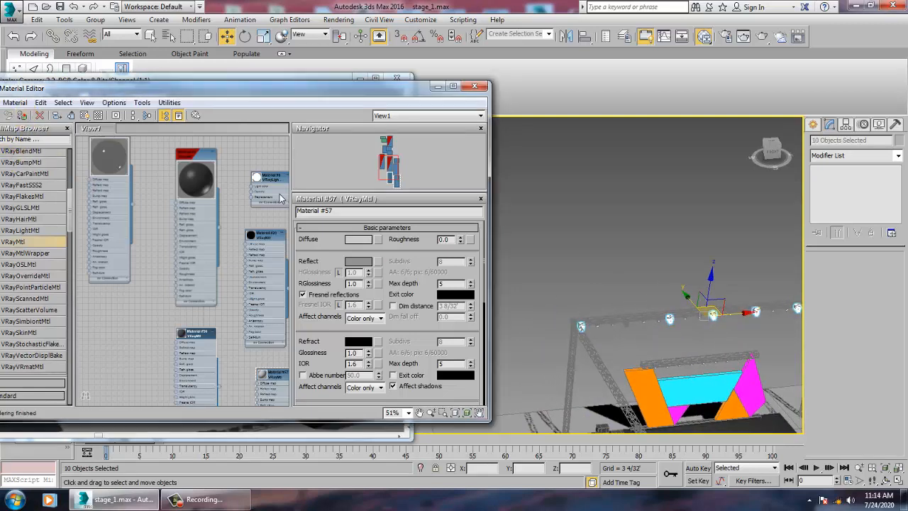
left_click(578, 229)
Check the truss lights from several angles and minimize the Material Editor to uncover the rendered image.
scroll(655, 341, "up", 6)
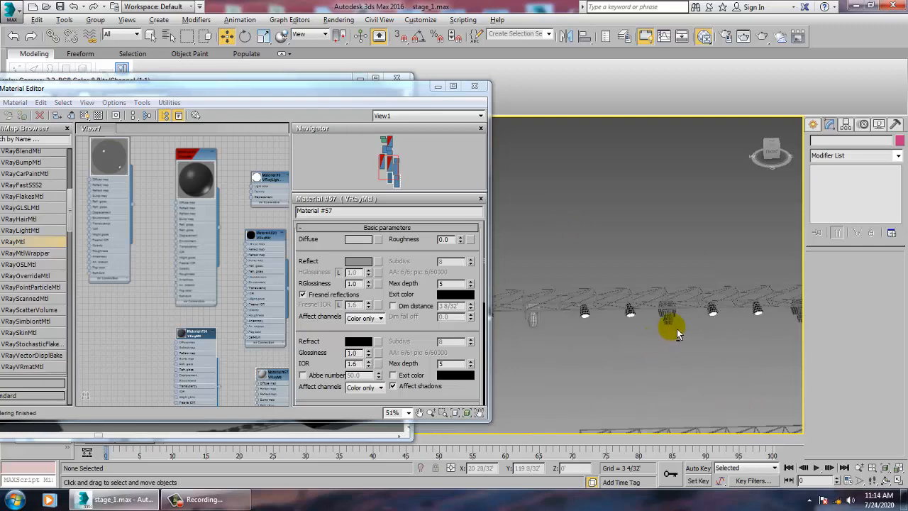
scroll(689, 310, "down", 8)
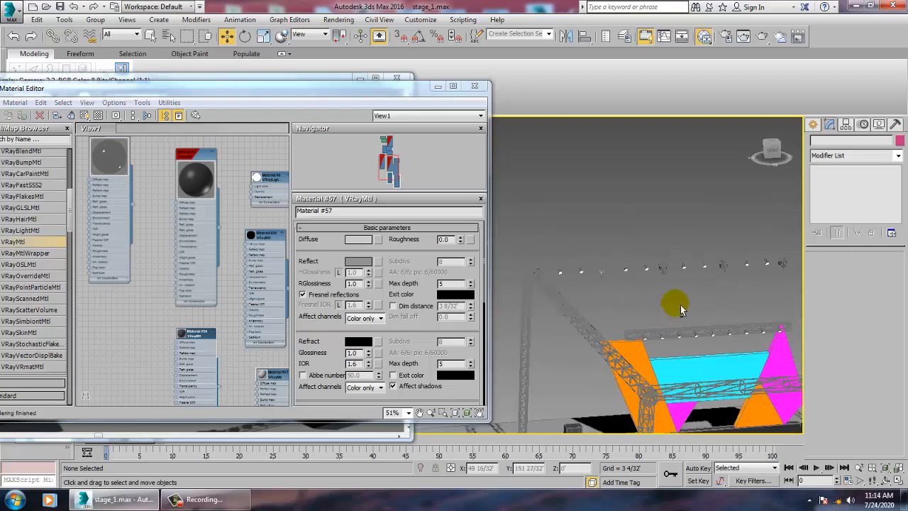
middle_click_drag(699, 320, 638, 306, "alt")
left_click(437, 87)
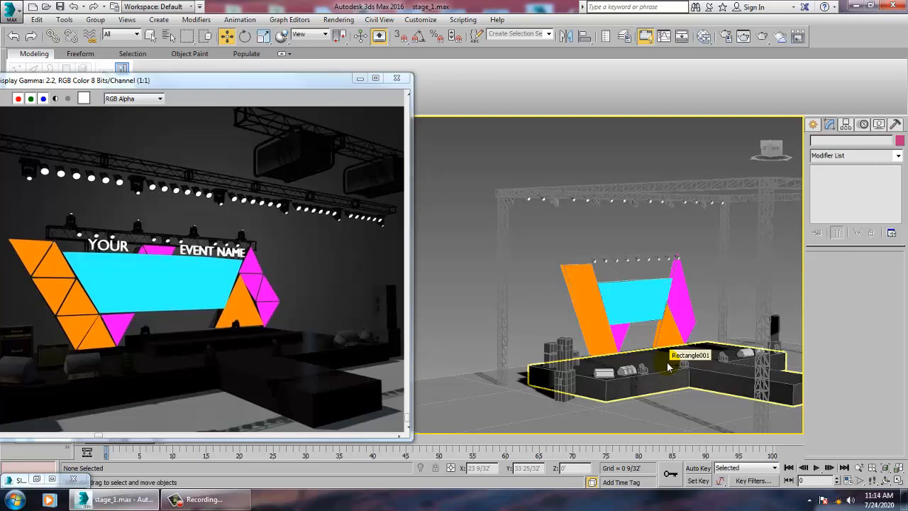
Draw a plane-type VRayLight over the stage floor in front of the coloured backdrop.
left_click(814, 125)
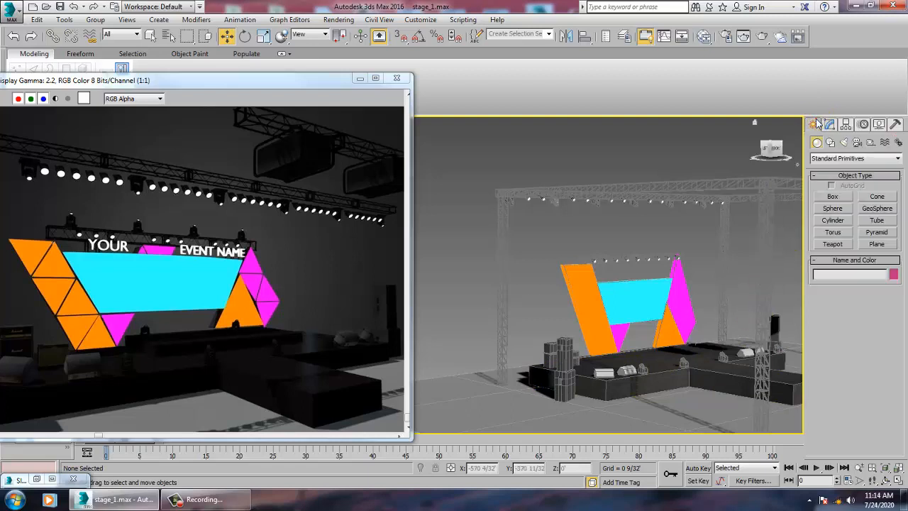
left_click(842, 142)
left_click(845, 159)
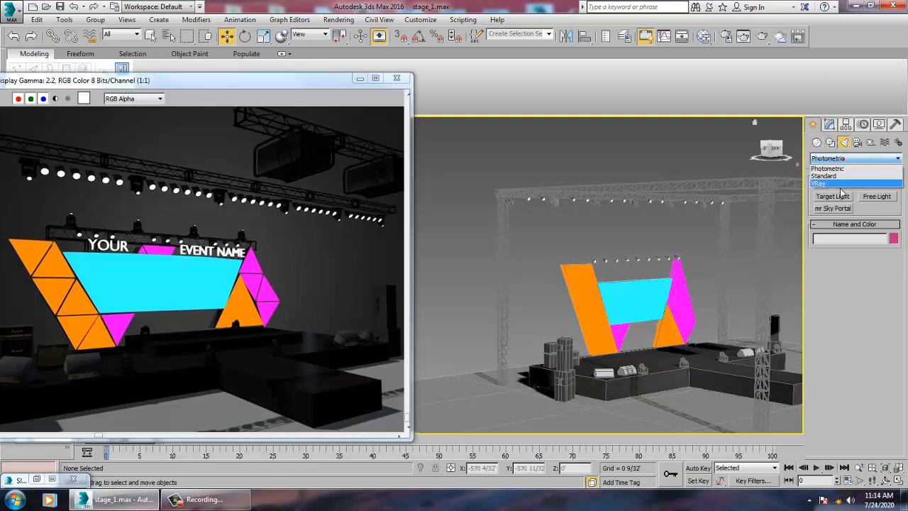
left_click(839, 176)
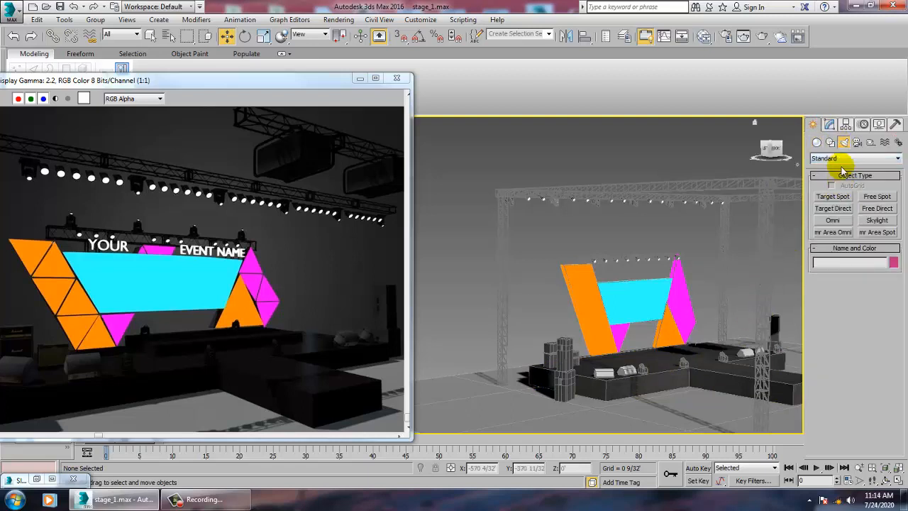
left_click(842, 159)
left_click(845, 183)
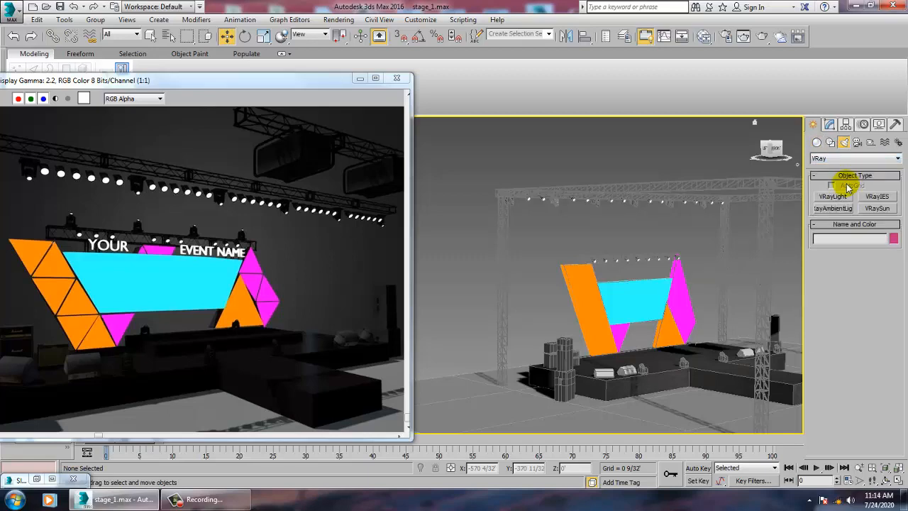
left_click(833, 197)
middle_click_drag(638, 305, 631, 376, "alt")
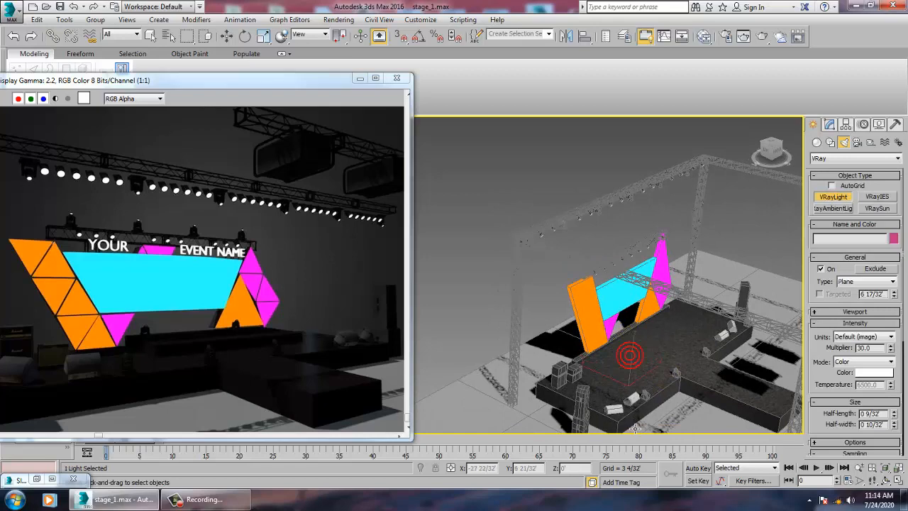
Move the new VRayLight back across the stage to the coloured backdrop panels.
key("w")
left_click_drag(637, 359, 645, 292)
scroll(646, 293, "up", 4)
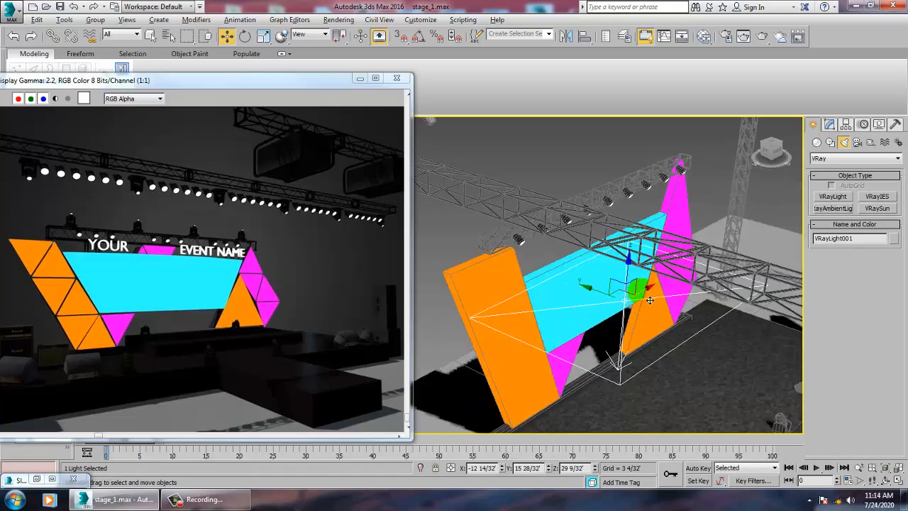
Open the VRayLight's parameters, try the Sphere type, and set the light's type to Dome.
left_click(829, 124)
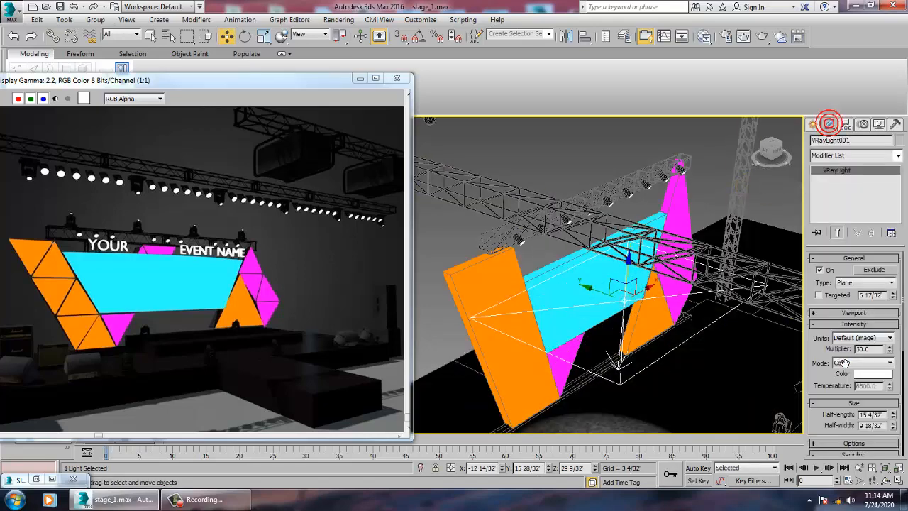
left_click(870, 282)
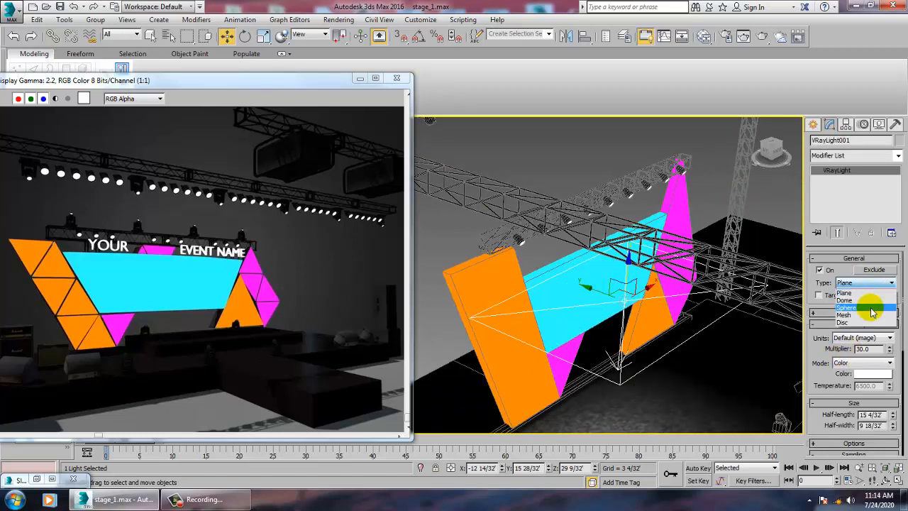
left_click(871, 308)
left_click(868, 282)
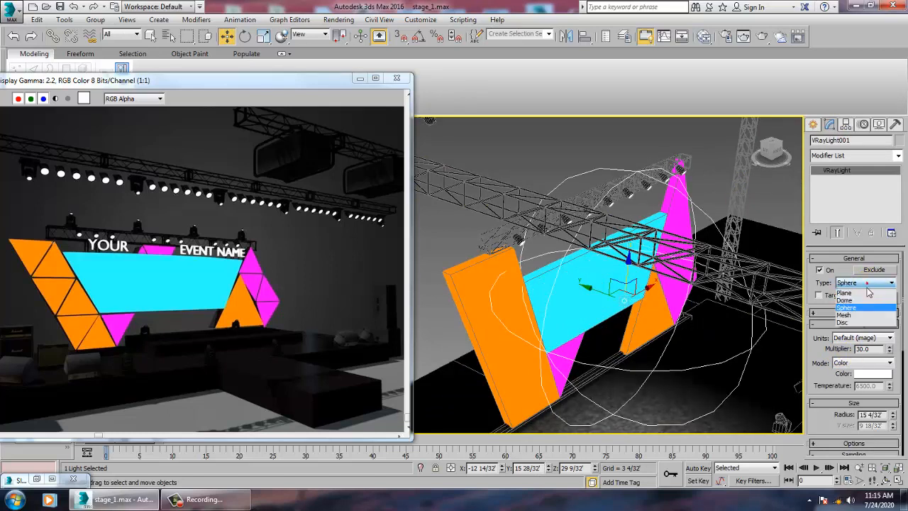
left_click(863, 301)
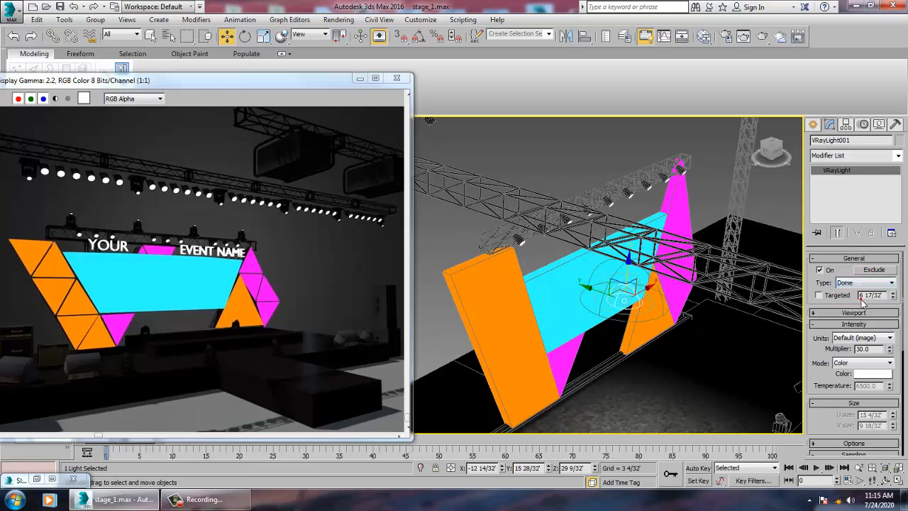
Move the dome light back from the stage, behind the cyan panel towards the backdrop truss.
middle_click_drag(626, 326, 634, 326)
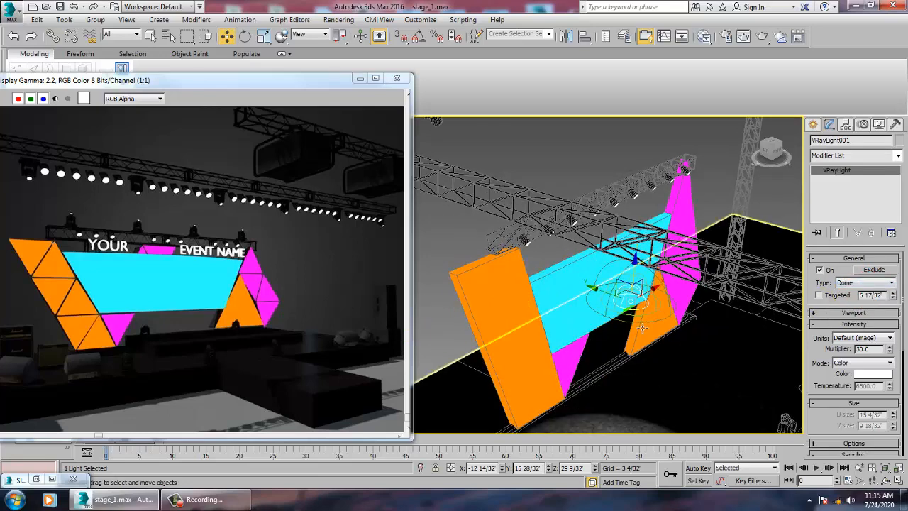
key("e")
mouse_move(669, 302)
left_mouse_down()
mouse_move(830, 290)
mouse_move(588, 290)
left_mouse_up()
key("w")
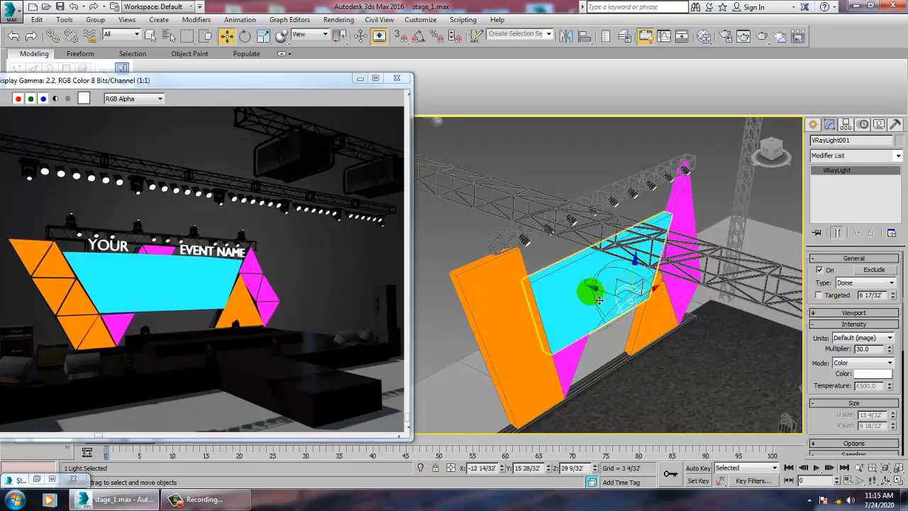
mouse_move(588, 290)
middle_mouse_down("alt")
mouse_move(610, 298)
mouse_move(603, 307)
middle_mouse_up("alt")
left_click_drag(590, 296, 478, 292)
Raise and shift the dome light onto the first spotlight of the backdrop truss, beside the orange panel.
middle_click_drag(535, 270, 481, 271, "alt")
scroll(481, 272, "up", 5)
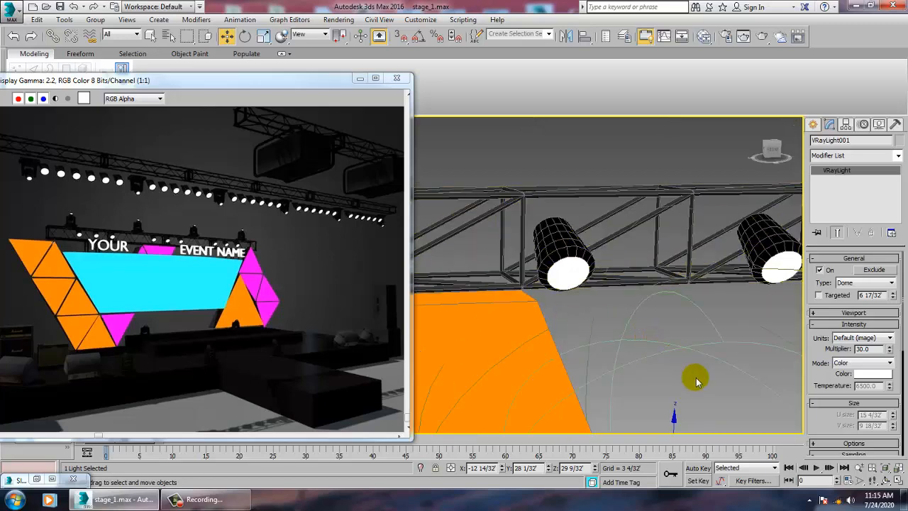
scroll(697, 378, "down", 5)
scroll(683, 389, "up", 5)
scroll(726, 353, "down", 5)
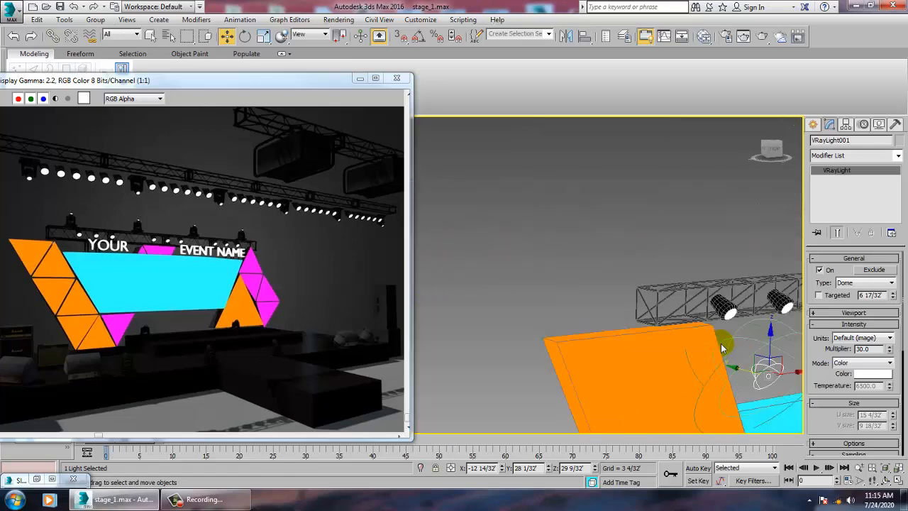
left_click_drag(747, 328, 735, 295)
left_click_drag(769, 330, 754, 331)
middle_click_drag(753, 331, 547, 263, "alt")
Make the dome light targeted and move its target down onto the stage floor in front of the backdrop.
left_click(819, 295)
scroll(572, 282, "down", 3)
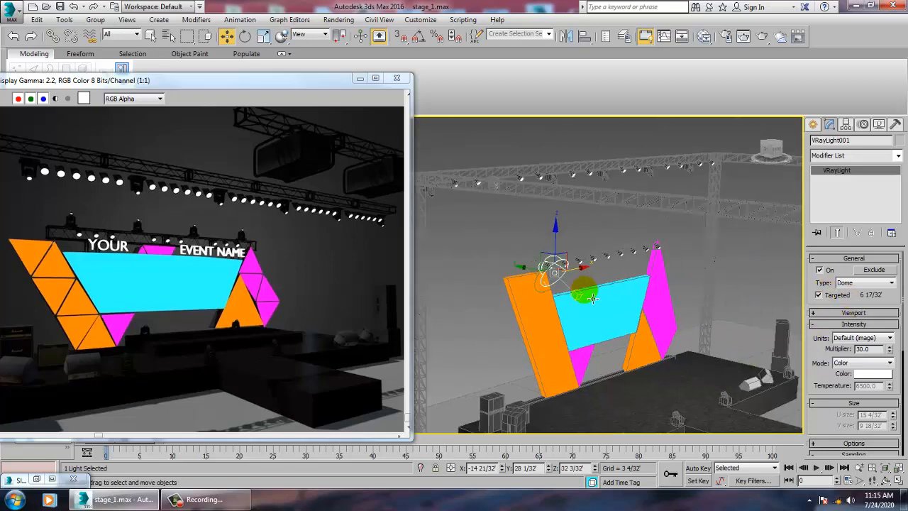
middle_click_drag(585, 293, 574, 300, "alt")
left_click(587, 303)
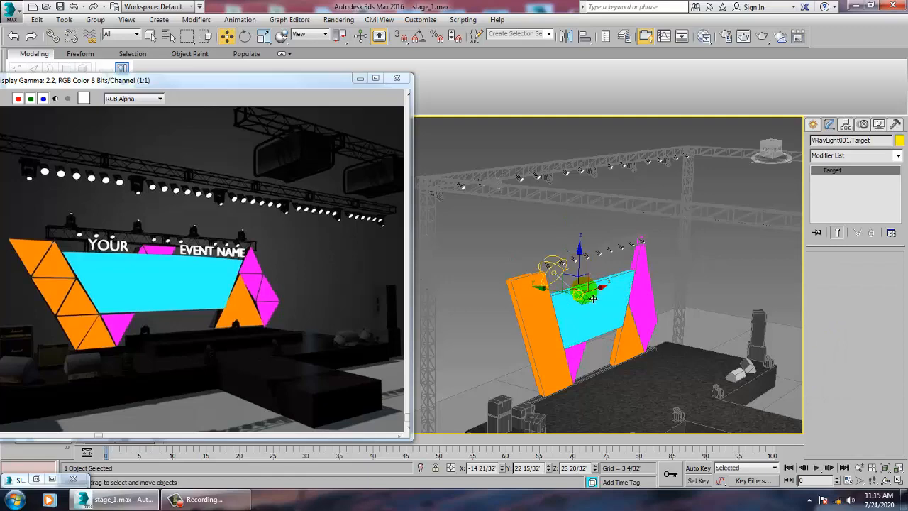
left_click_drag(593, 300, 653, 400)
middle_click_drag(653, 400, 619, 388, "alt")
left_click_drag(695, 423, 645, 424)
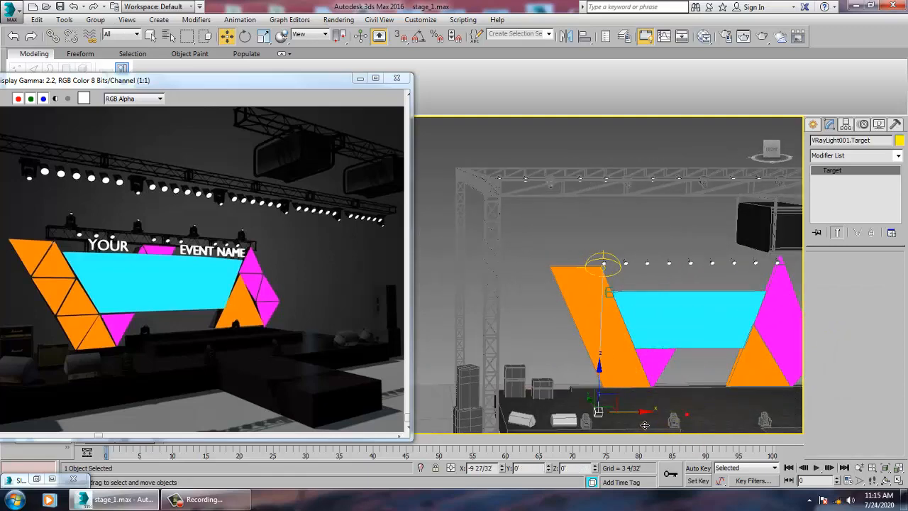
Reselect the dome light and nudge it slightly back into the truss spotlight.
middle_click_drag(653, 423, 528, 289, "alt")
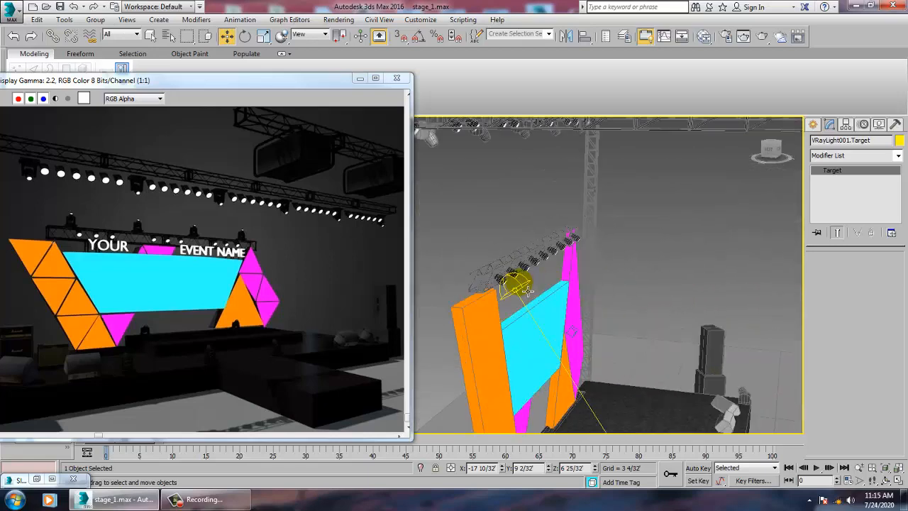
left_click(520, 302)
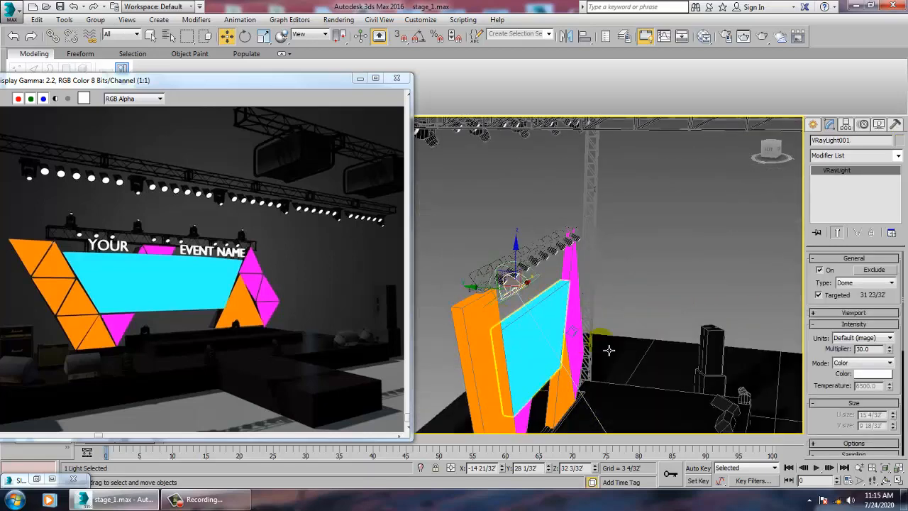
middle_click_drag(637, 358, 670, 345, "alt")
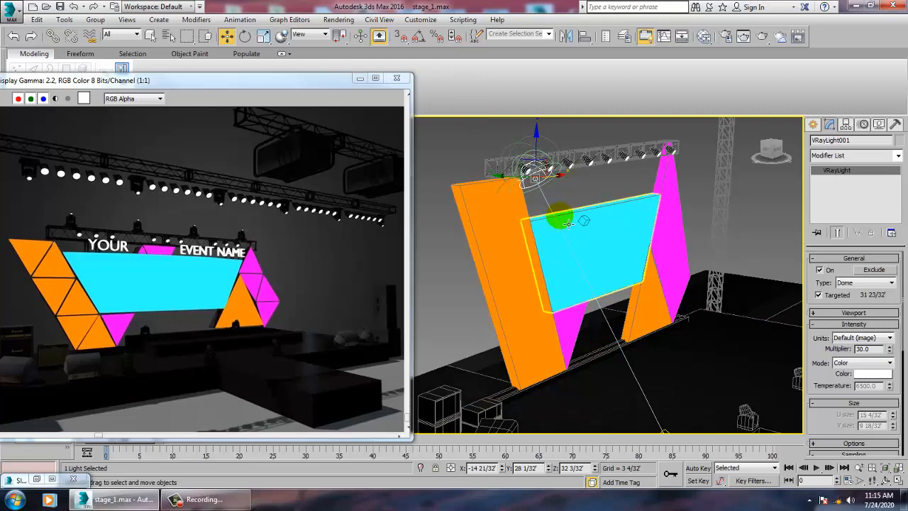
middle_click_drag(543, 196, 498, 181, "alt")
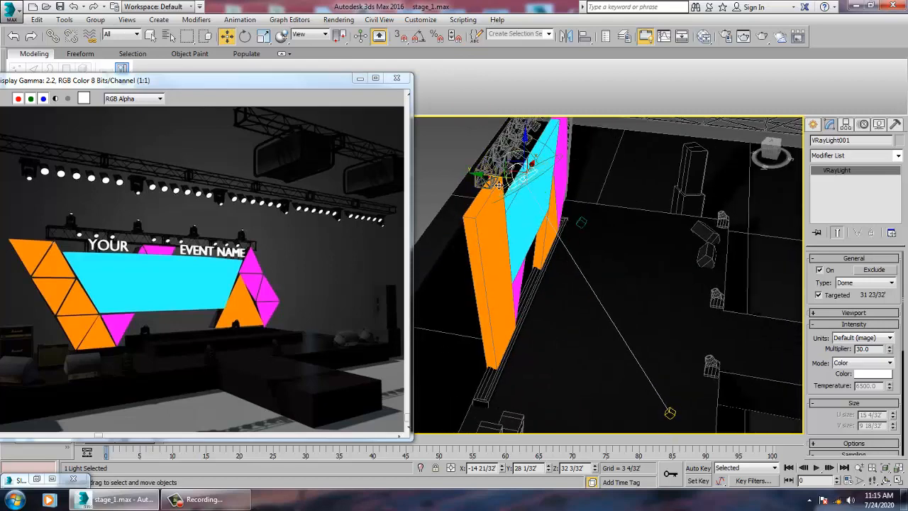
left_click_drag(499, 180, 489, 183)
Turn off the light's target, rotate the dome light towards the stage, and enable Targeted again.
key("e")
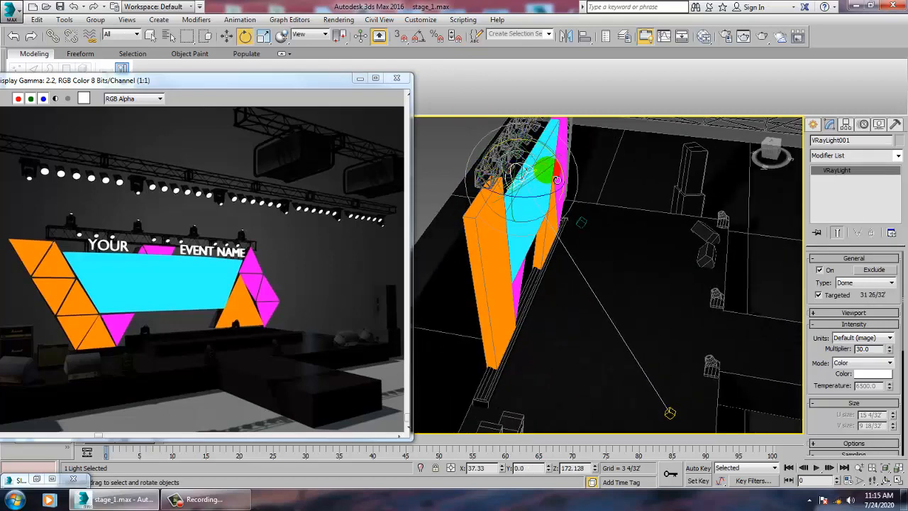
left_click_drag(536, 150, 539, 159)
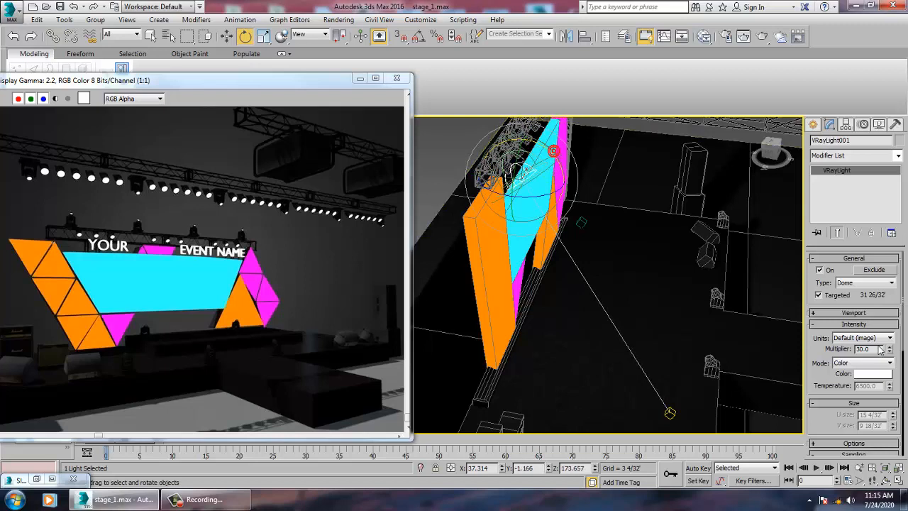
left_click(831, 295)
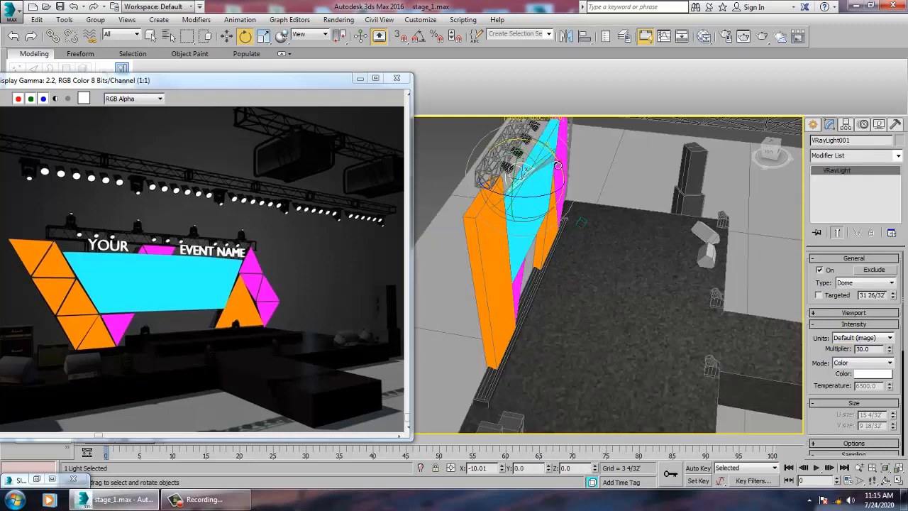
left_click(821, 294)
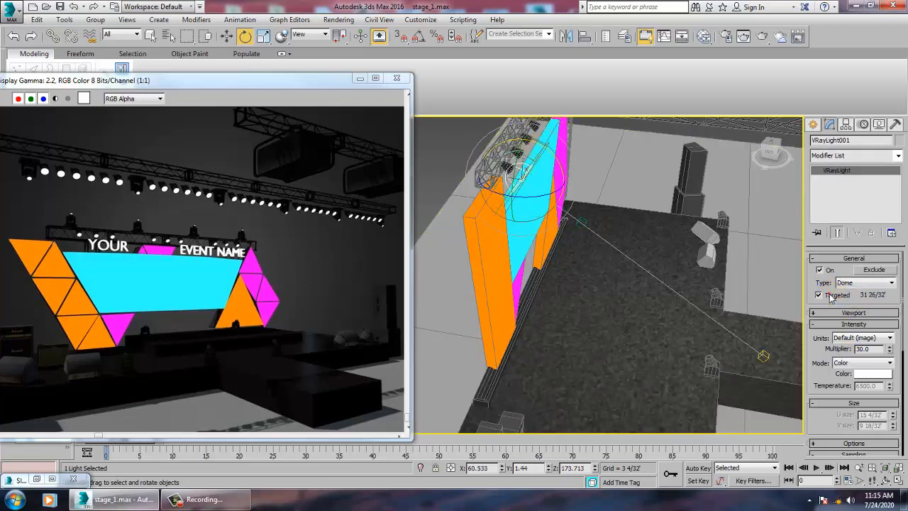
Lower the dome light's new target towards the stage floor and bring it closer to the backdrop.
middle_click_drag(696, 339, 795, 395, "alt")
left_click(767, 365)
key("w")
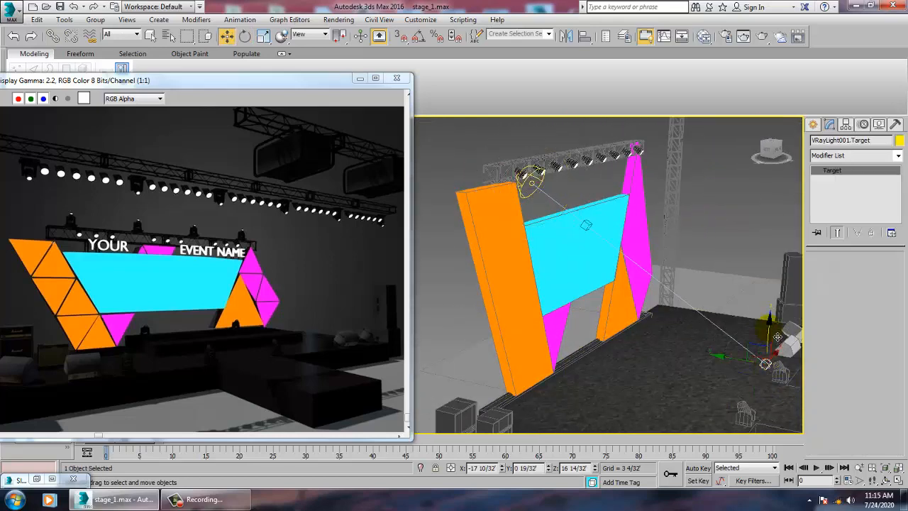
left_click_drag(768, 329, 772, 394)
left_click_drag(730, 420, 693, 412)
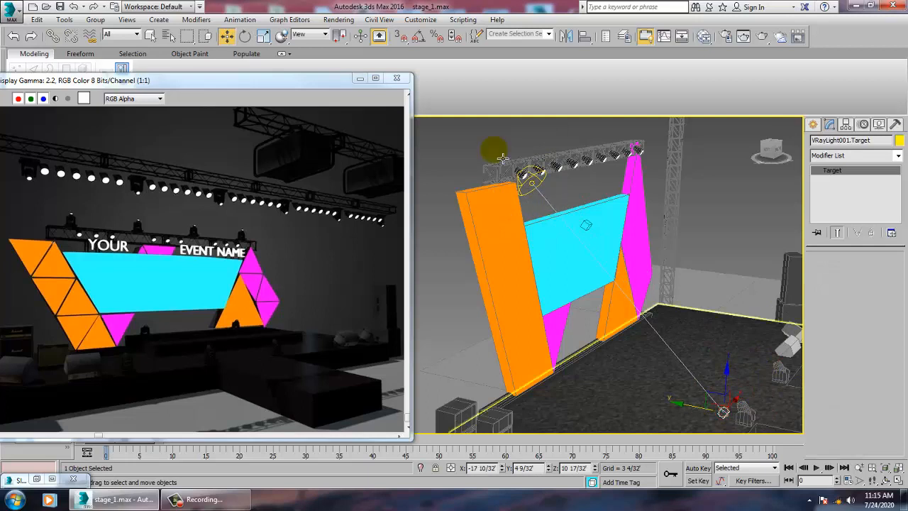
Expand the dome light's options, give the light a pale warm colour, and set its multiplier to 3.0.
left_click(539, 192)
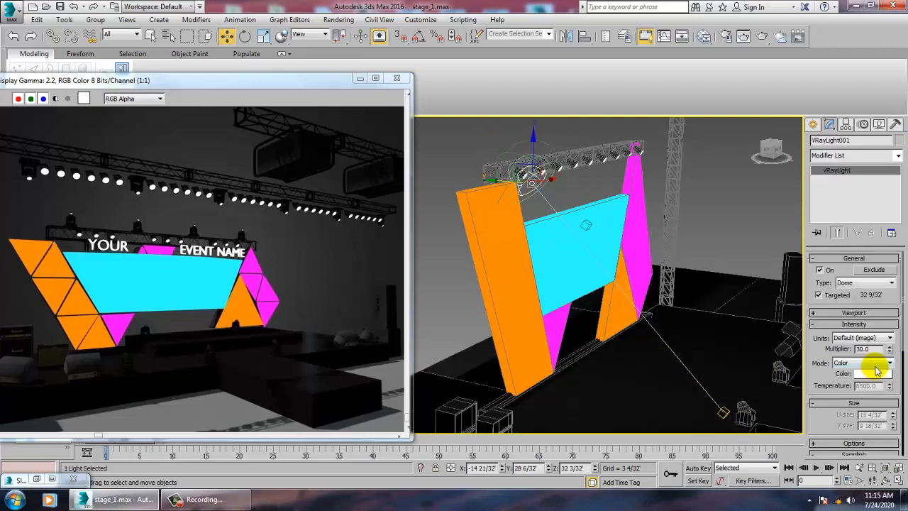
scroll(827, 398, "down", 3)
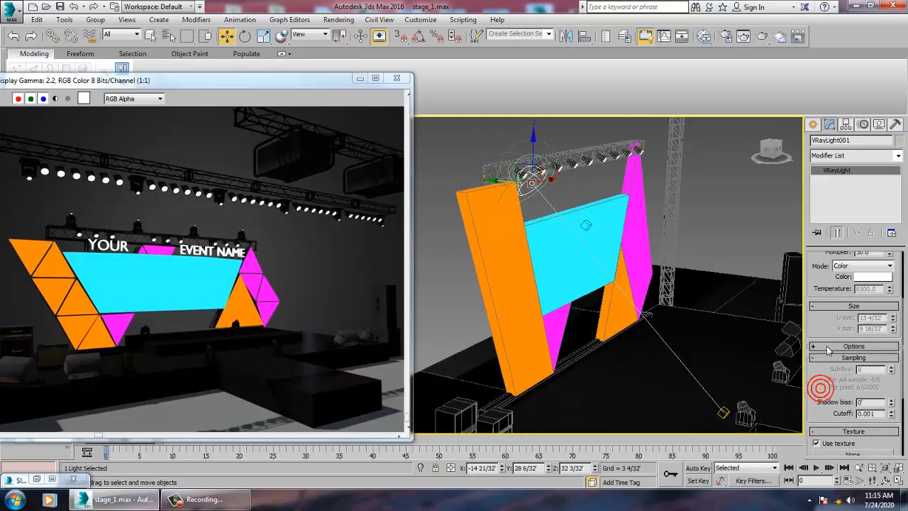
left_click(827, 347)
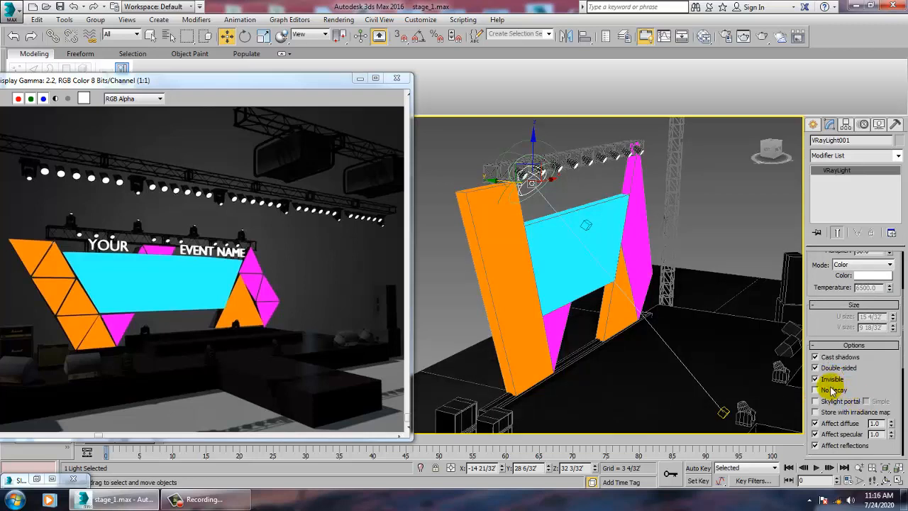
scroll(841, 328, "up", 2)
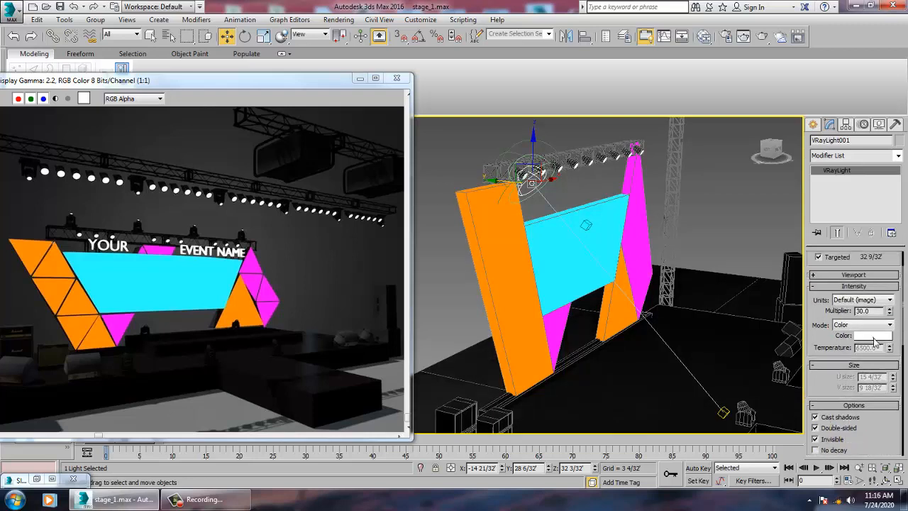
left_click(874, 337)
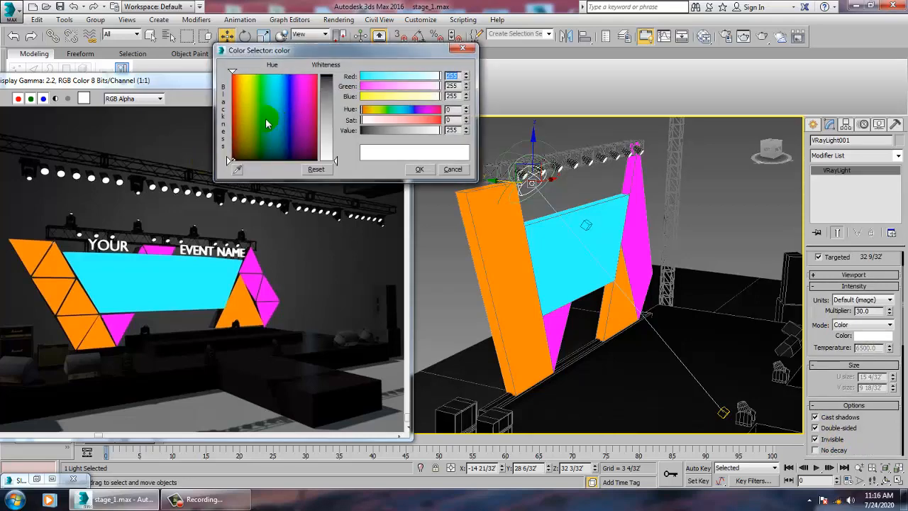
left_click_drag(266, 124, 243, 112)
left_click_drag(323, 139, 323, 146)
left_click(419, 168)
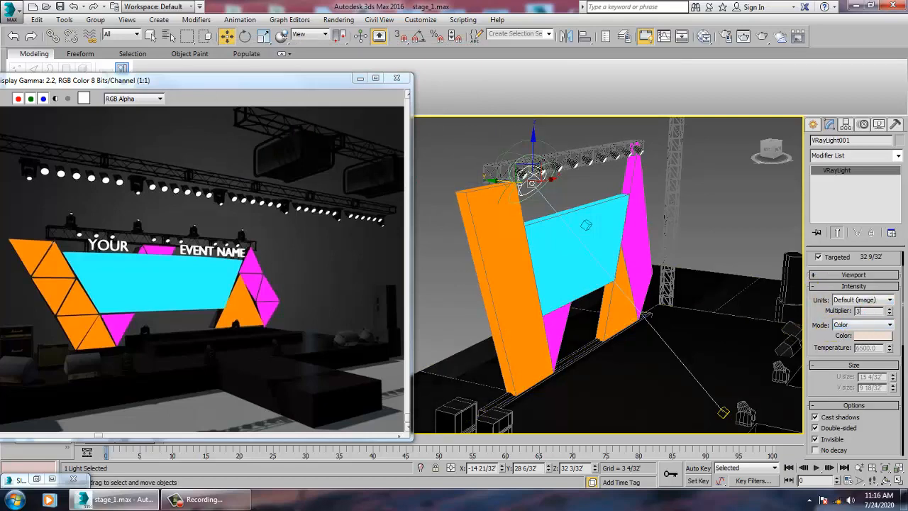
key("Return")
Shift the light's target sideways along X so that it lines up in front of the dome light.
middle_click_drag(632, 228, 565, 247, "alt")
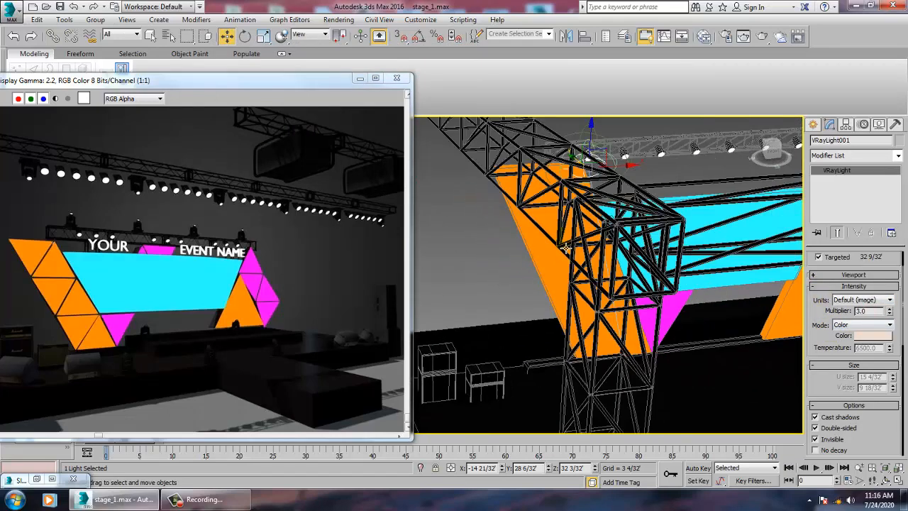
middle_click_drag(773, 312, 699, 364, "alt")
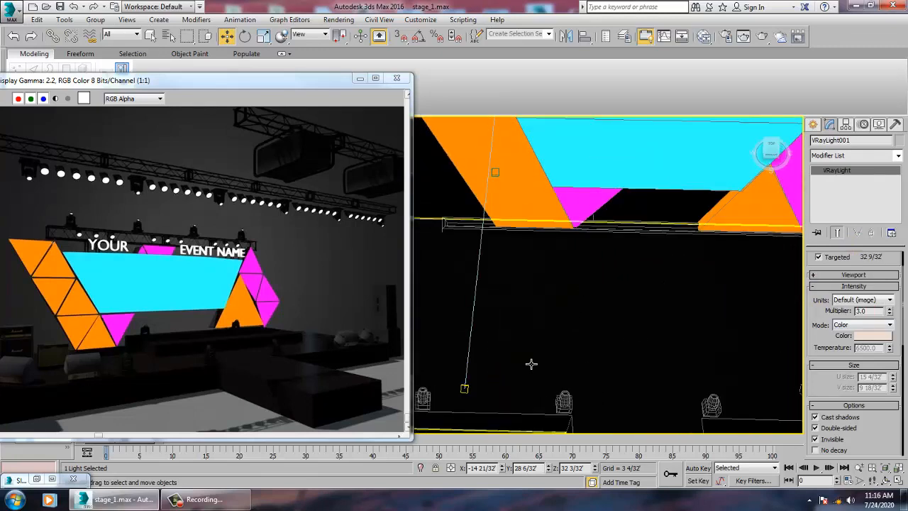
left_click(464, 389)
left_click_drag(512, 390, 547, 390)
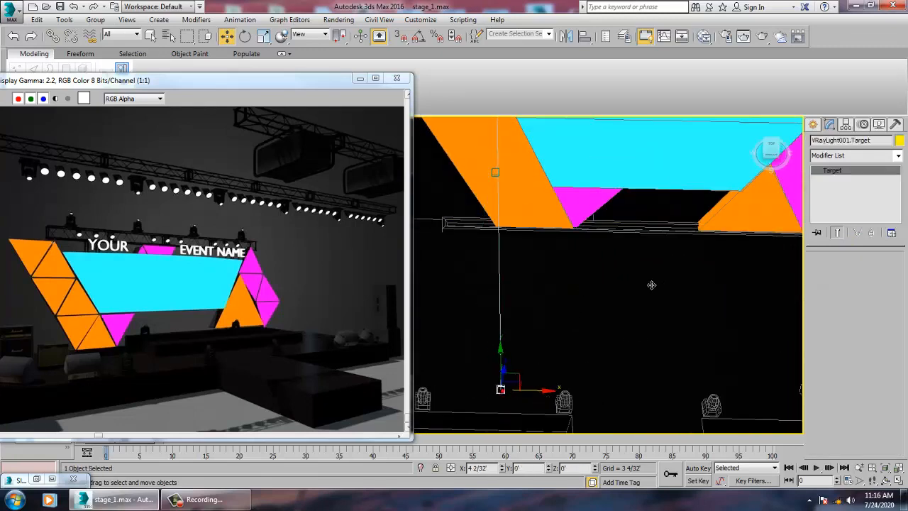
Make one independent copy of the dome light, shifted along X beneath the backdrop truss.
middle_click_drag(591, 293, 546, 258, "alt")
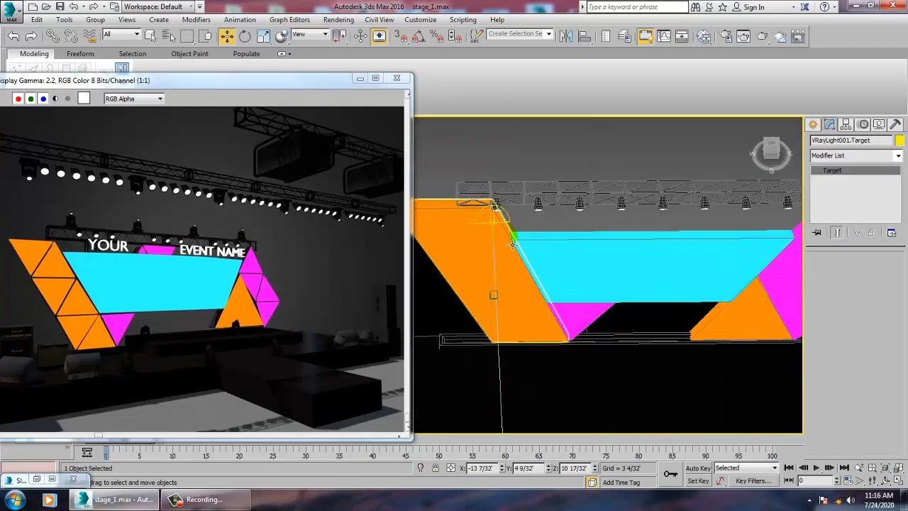
left_click(505, 217)
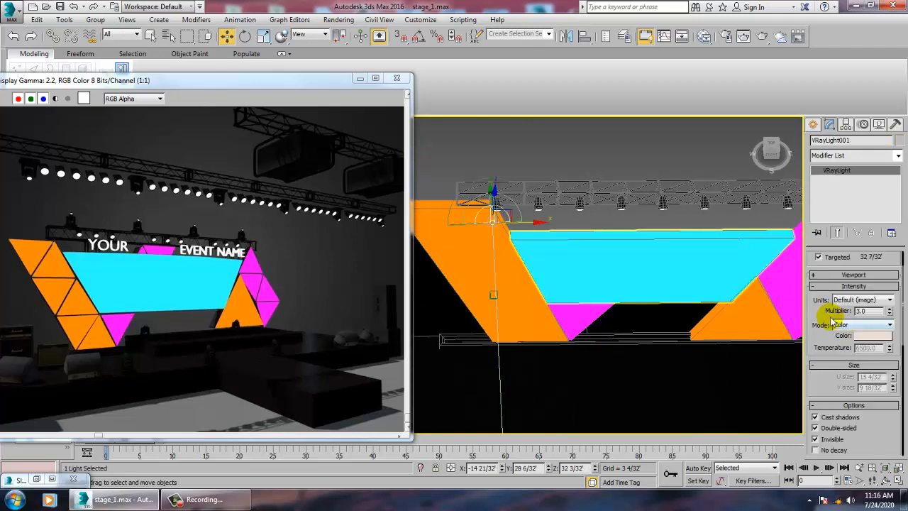
left_click_drag(826, 314, 823, 385)
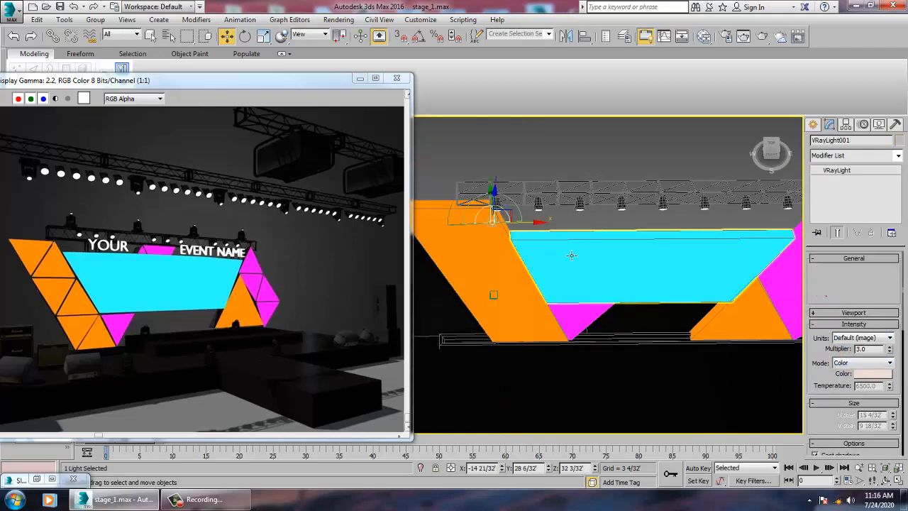
left_click(578, 231)
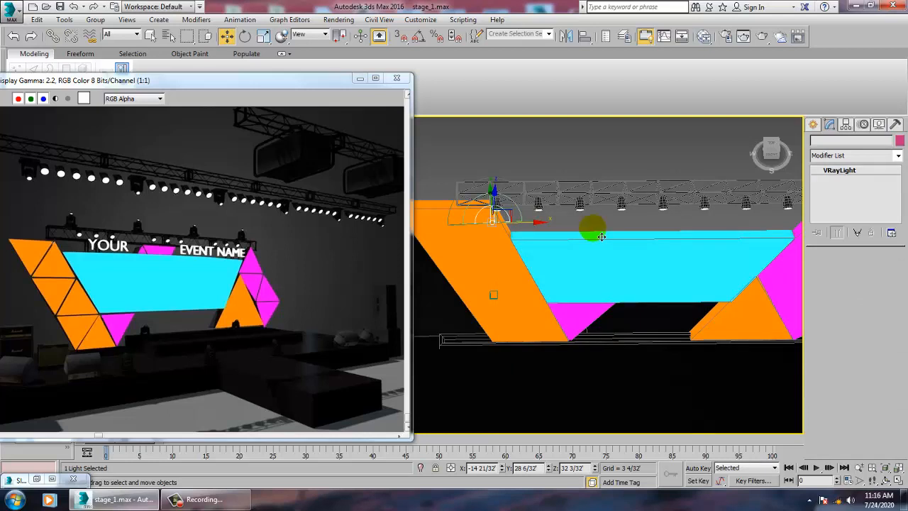
left_click_drag(612, 236, 681, 237, "shift")
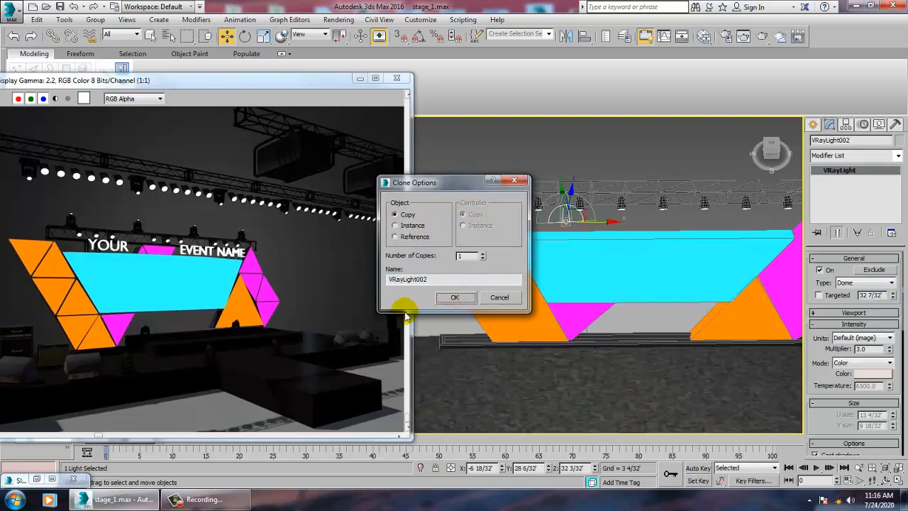
left_click(470, 294)
Space the copied light along X and make two more copies, spreading four dome lights across the backdrop truss.
left_click_drag(609, 231, 707, 237)
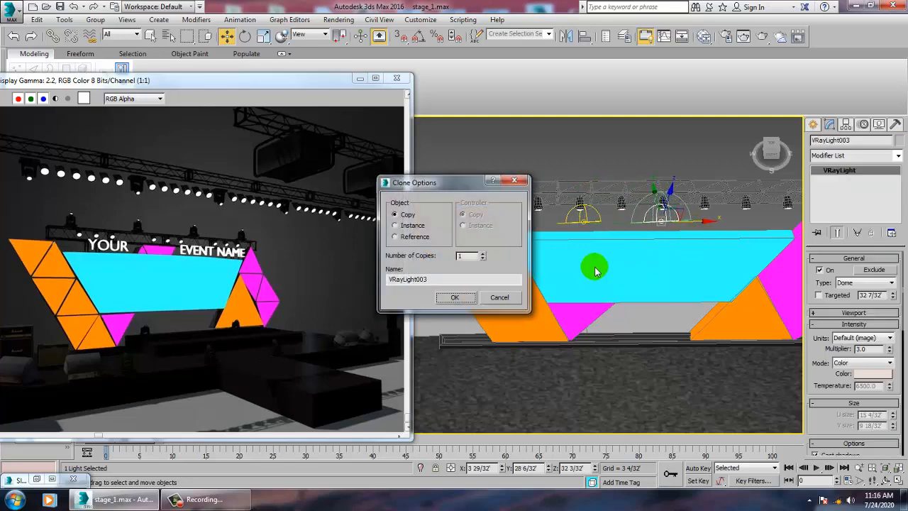
left_click(461, 296)
middle_click_drag(482, 296, 573, 298, "alt")
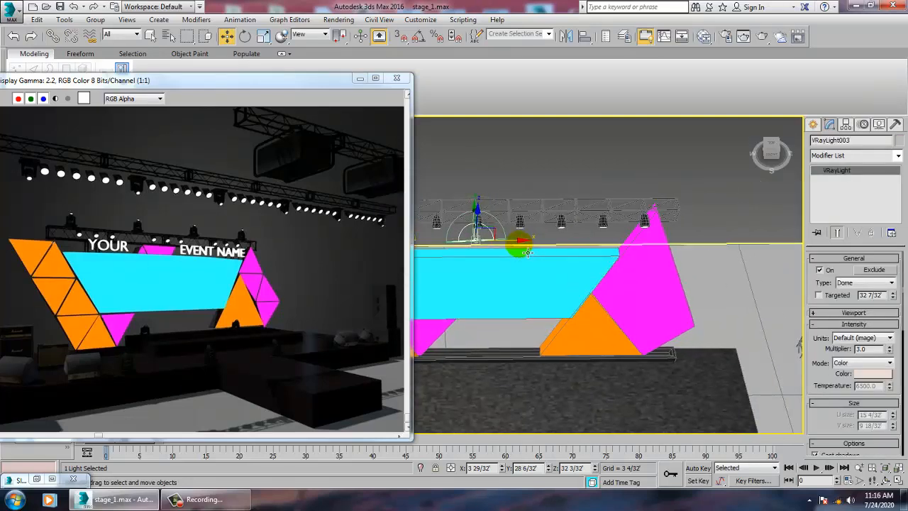
mouse_move(517, 241)
left_mouse_down("shift")
mouse_move(660, 250)
mouse_move(644, 239)
left_mouse_up("shift")
left_click(456, 297)
Enable Targeted on each of the four dome lights along the backdrop truss.
scroll(618, 302, "down", 3)
middle_click_drag(617, 302, 679, 296, "alt")
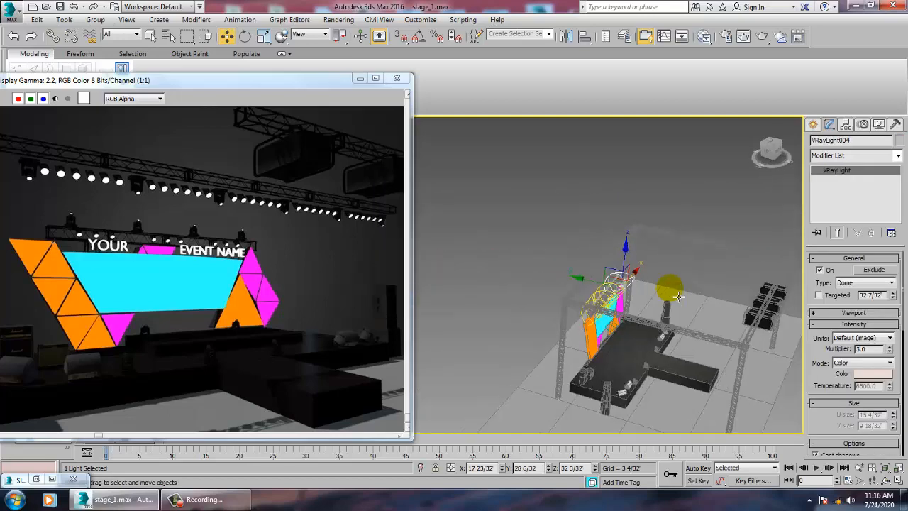
scroll(679, 297, "up", 4)
middle_click_drag(640, 302, 620, 300, "alt")
scroll(618, 269, "up", 3)
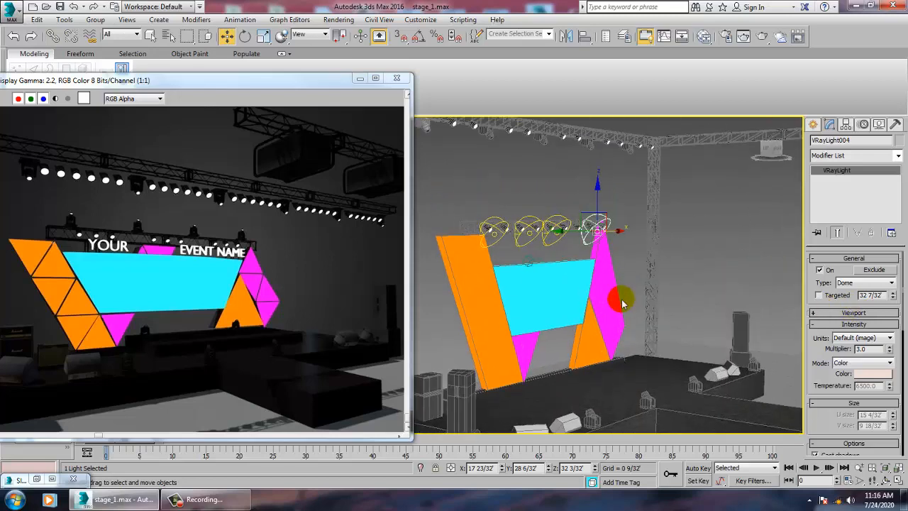
left_click(498, 241)
left_click(819, 294)
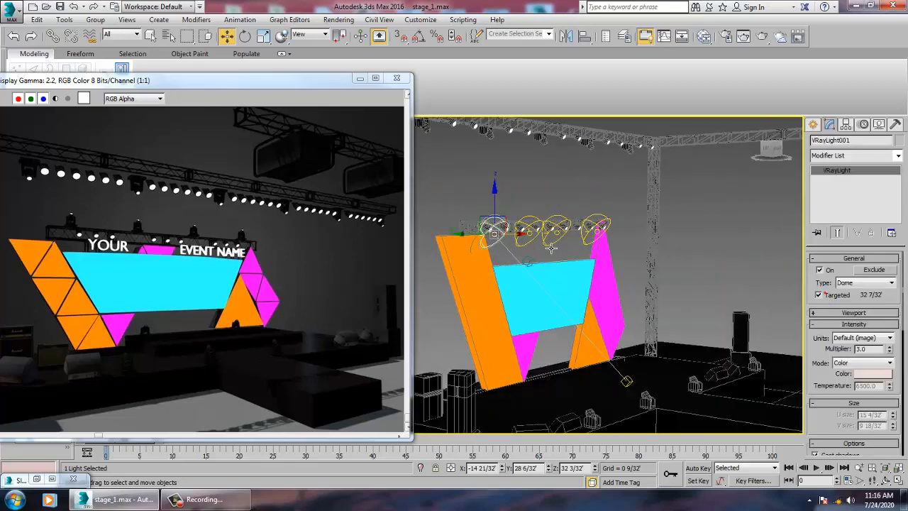
left_click(532, 241)
left_click(819, 294)
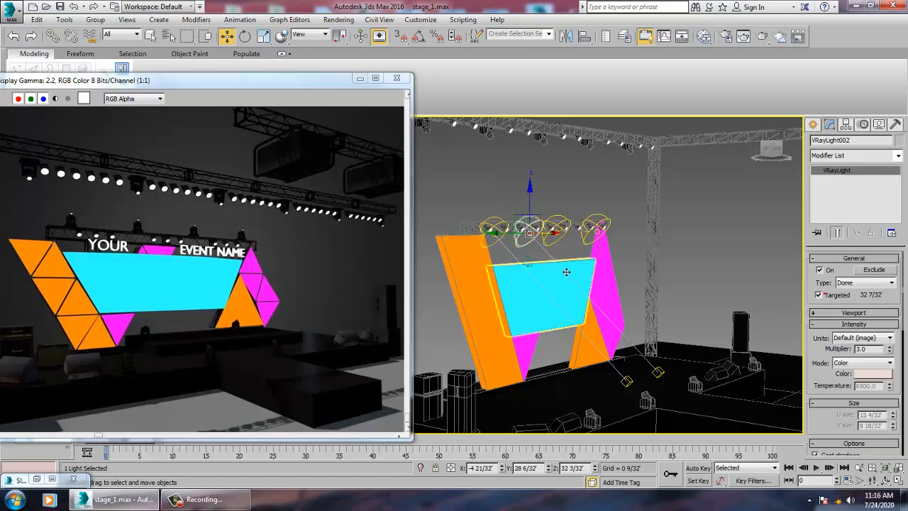
left_click(556, 240)
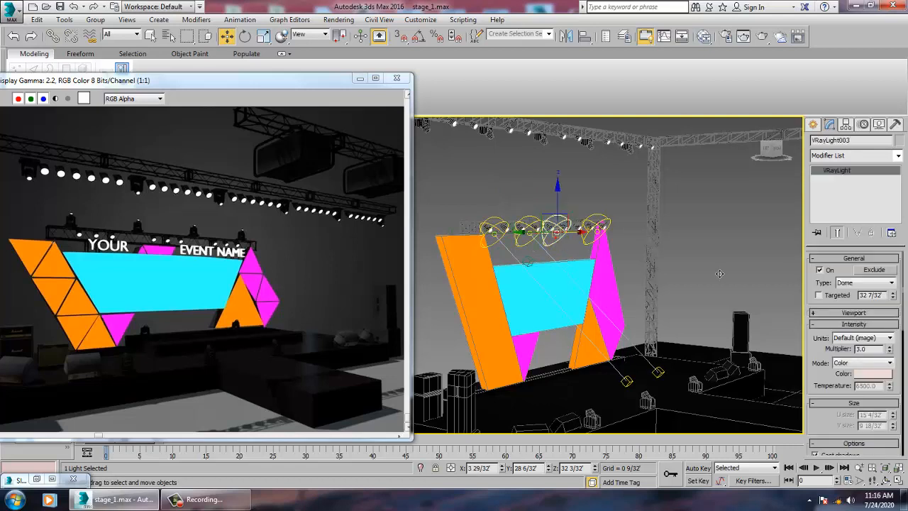
left_click(827, 295)
left_click(592, 241)
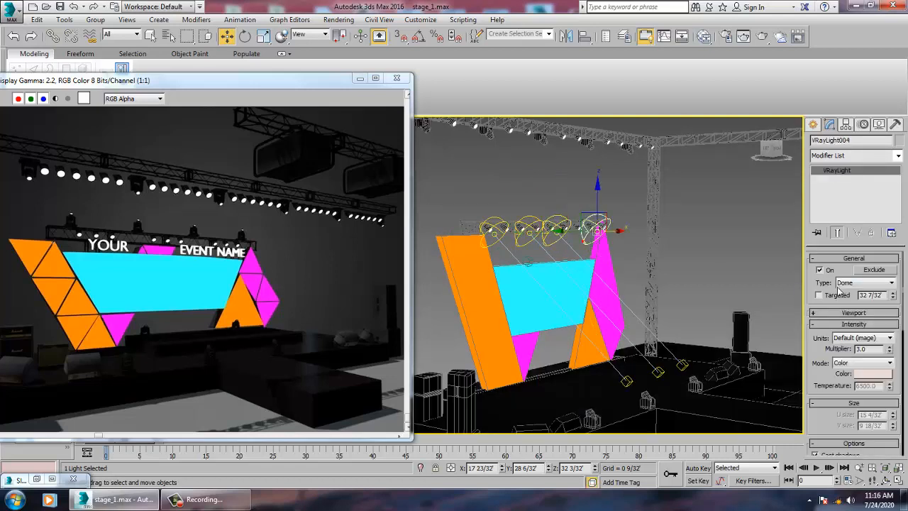
left_click(823, 295)
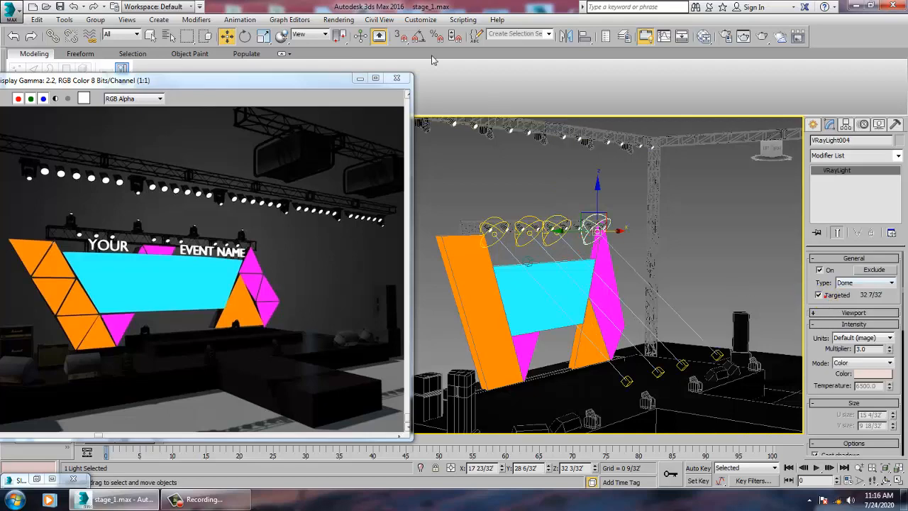
Render the perspective view to check the stage lighting, then stop the render and close the frame buffer.
left_click(343, 20)
left_click(350, 32)
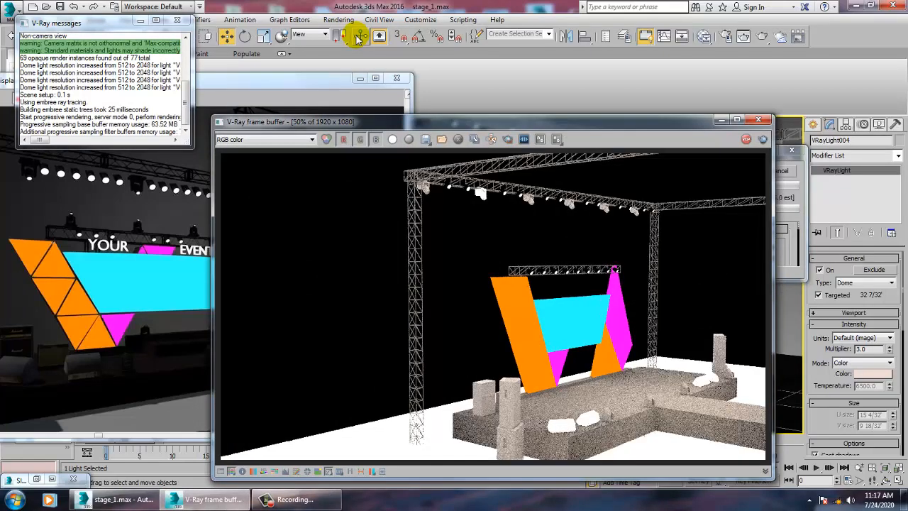
left_click(360, 37)
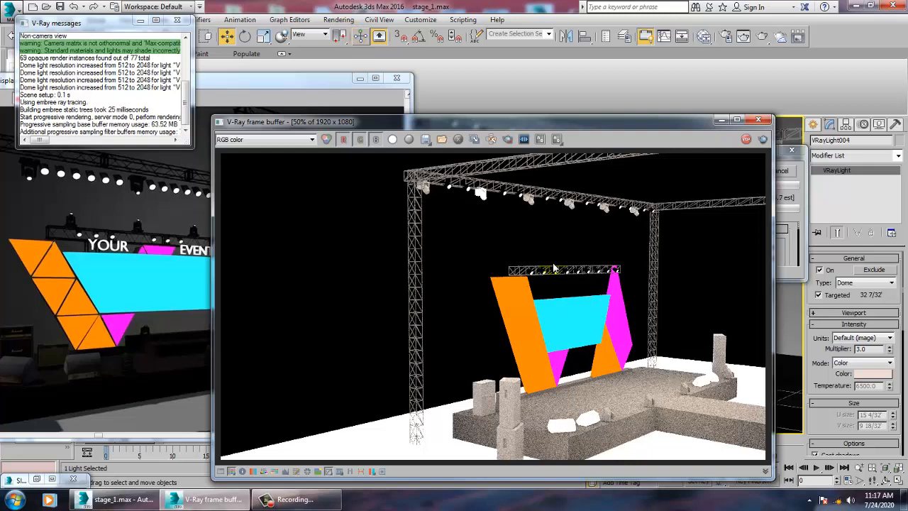
left_click(745, 139)
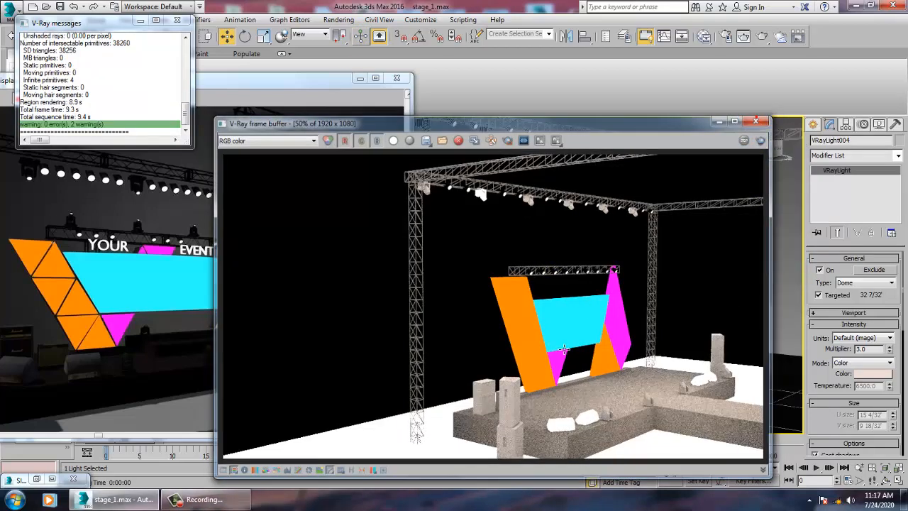
left_click(755, 121)
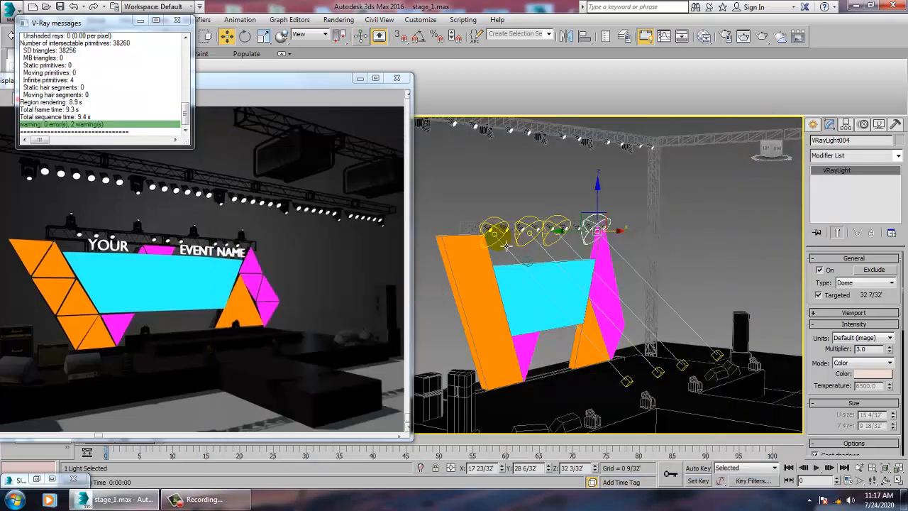
Set the intensity multiplier of all four dome lights to 0.2.
left_click(496, 236)
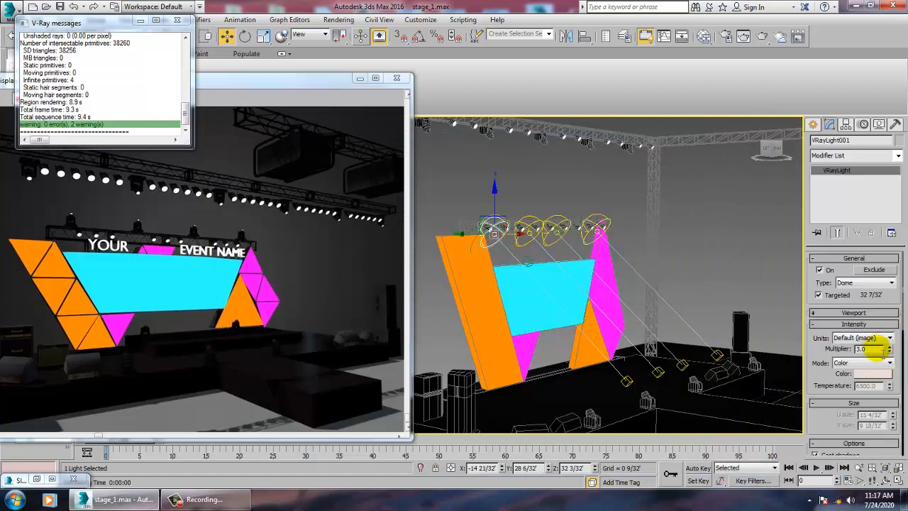
double_click(876, 348)
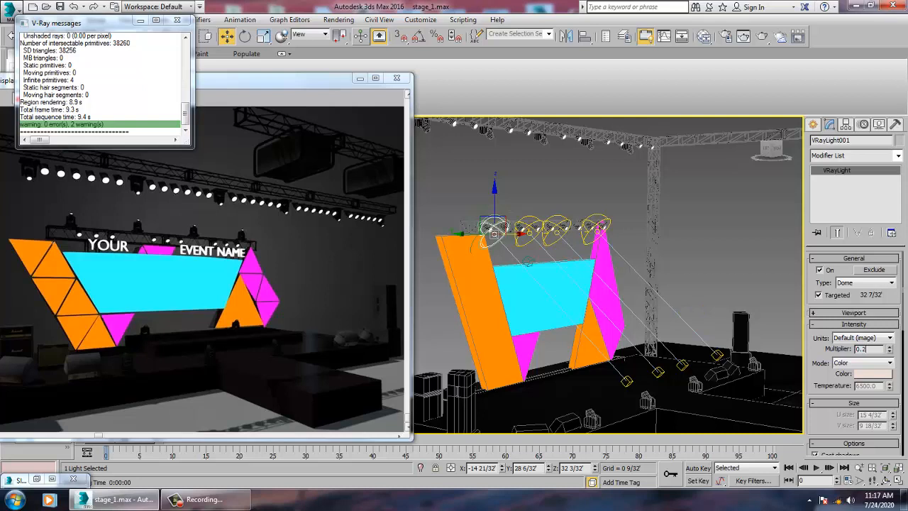
left_click(541, 246)
left_click(878, 350)
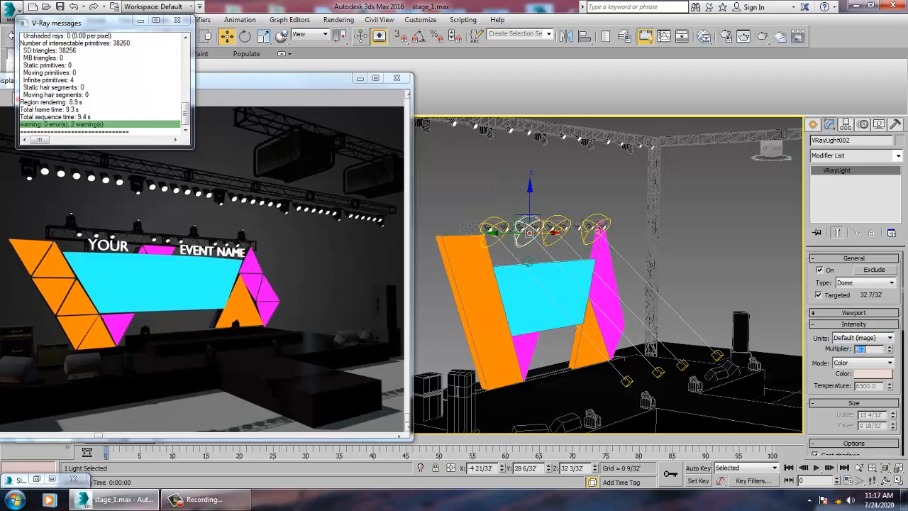
left_click(552, 238)
left_click(557, 232)
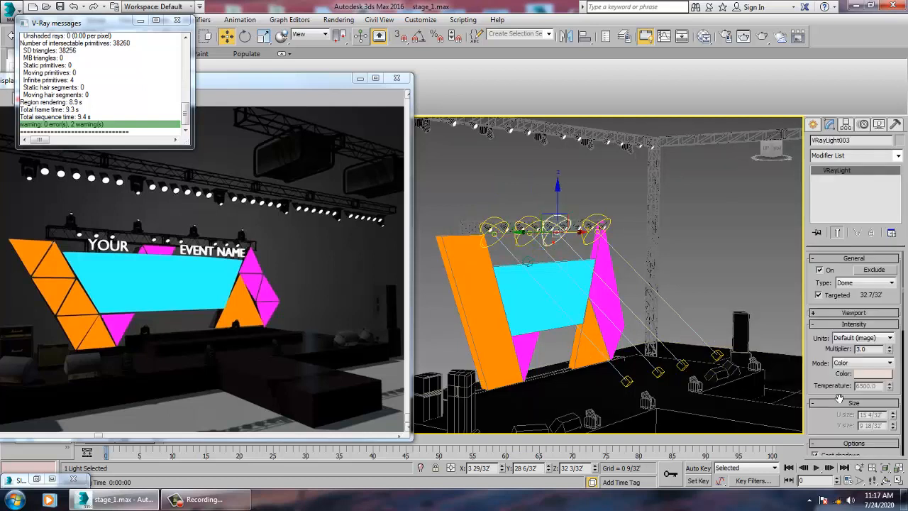
left_click(878, 348)
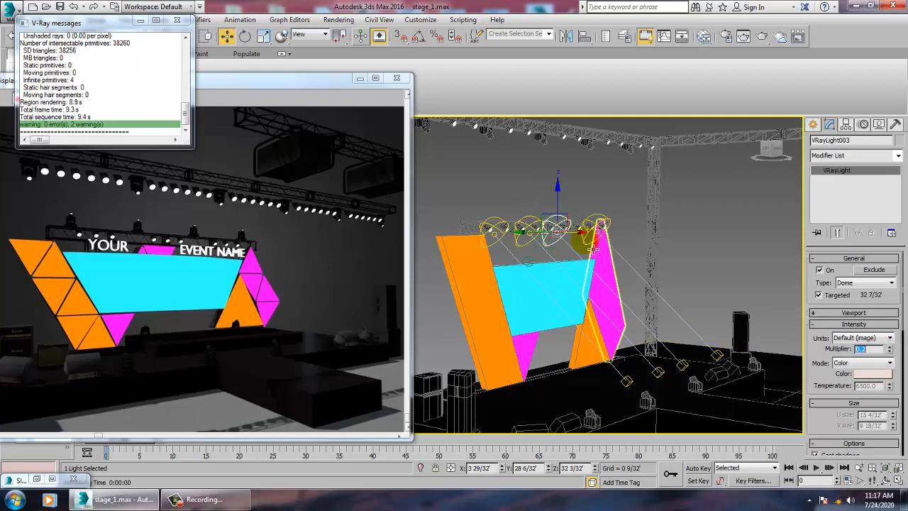
left_click(595, 227)
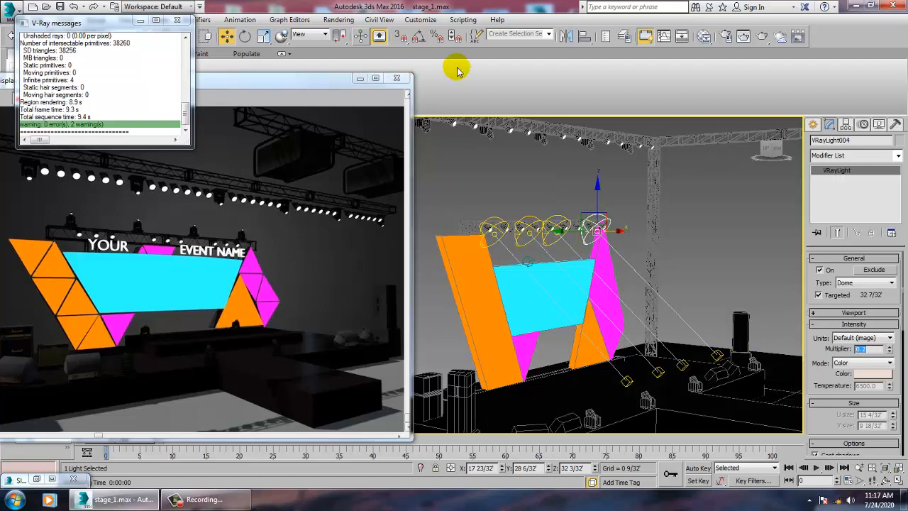
Open the render setup and set V-Ray's image sampler type to Adaptive subdivision.
left_click(338, 19)
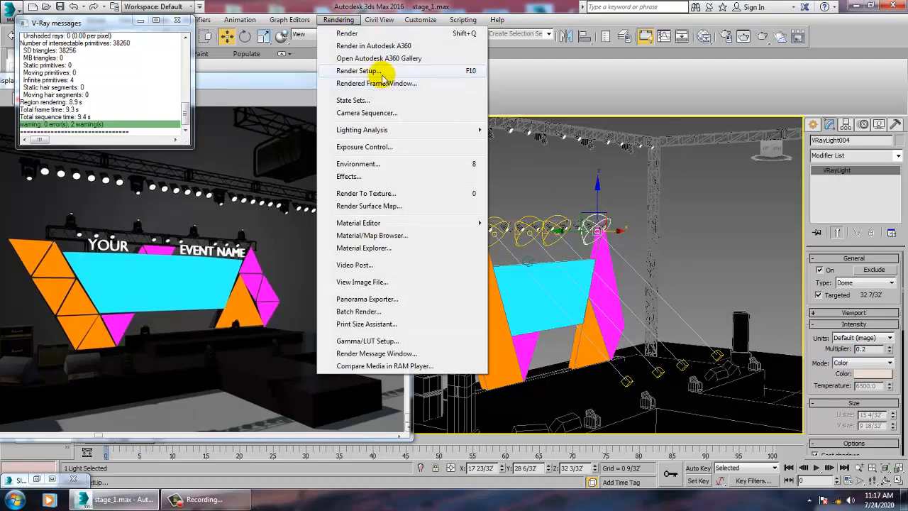
left_click(368, 71)
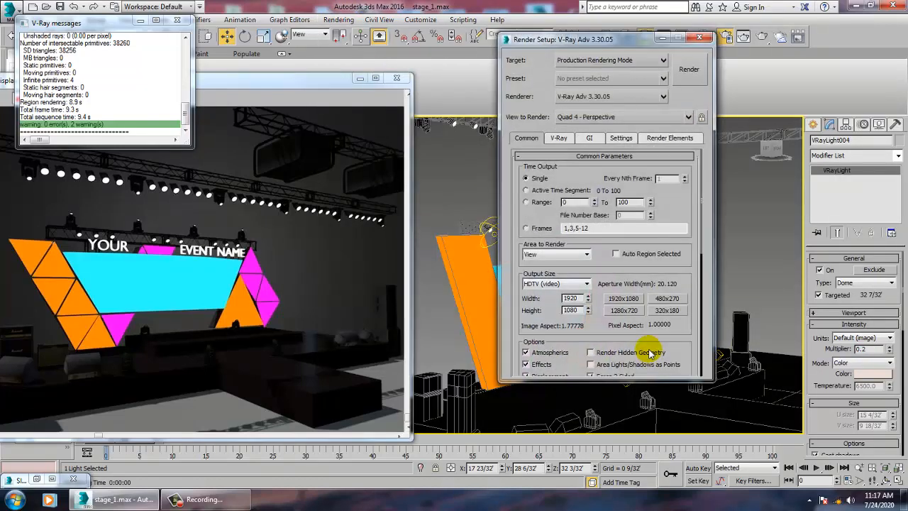
left_click(560, 139)
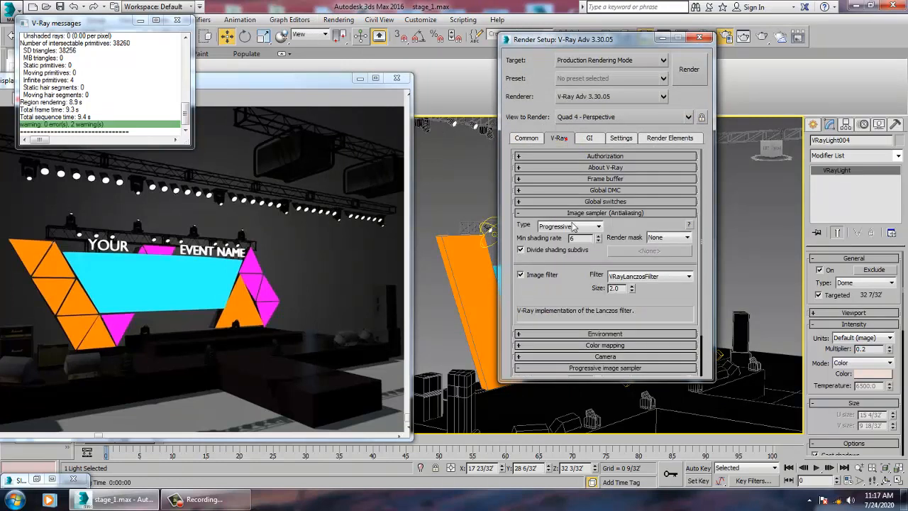
left_click(584, 229)
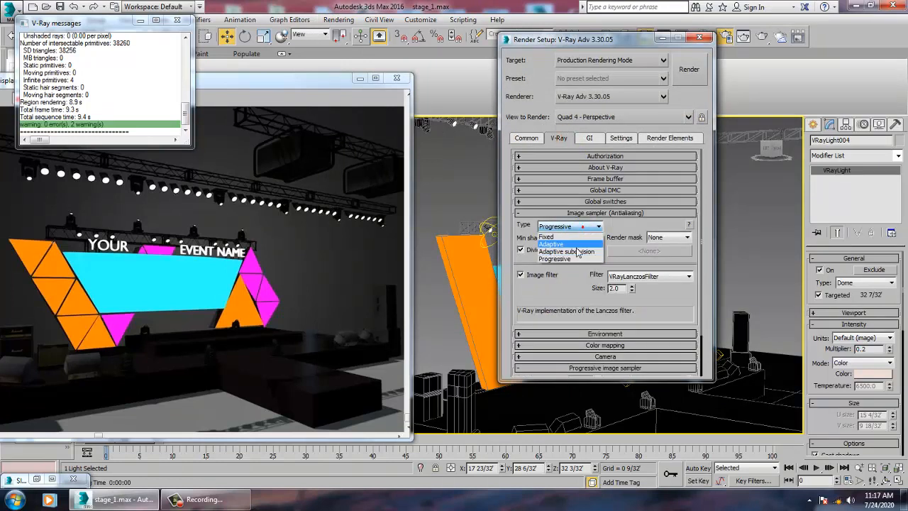
left_click(578, 250)
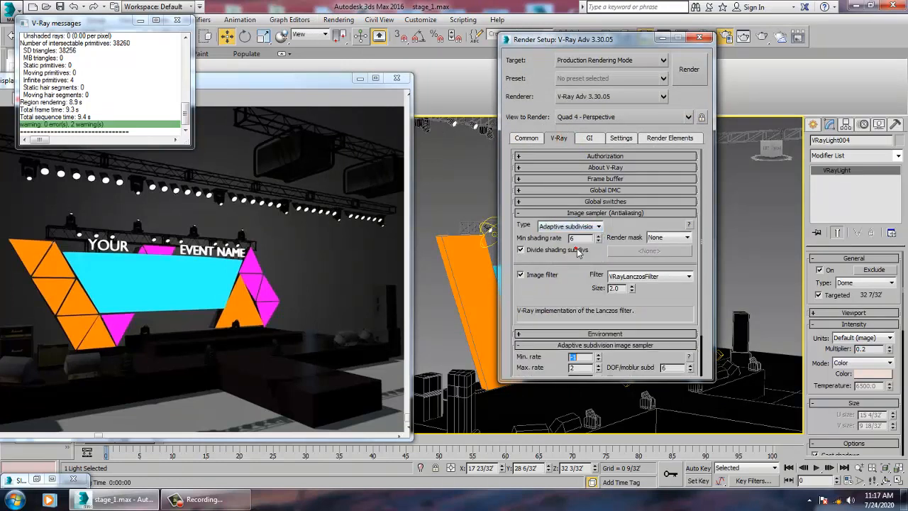
Show the V-Ray global switches in Advanced mode and choose VRayLanczosFilter as the image filter.
left_click(606, 202)
left_click(664, 212)
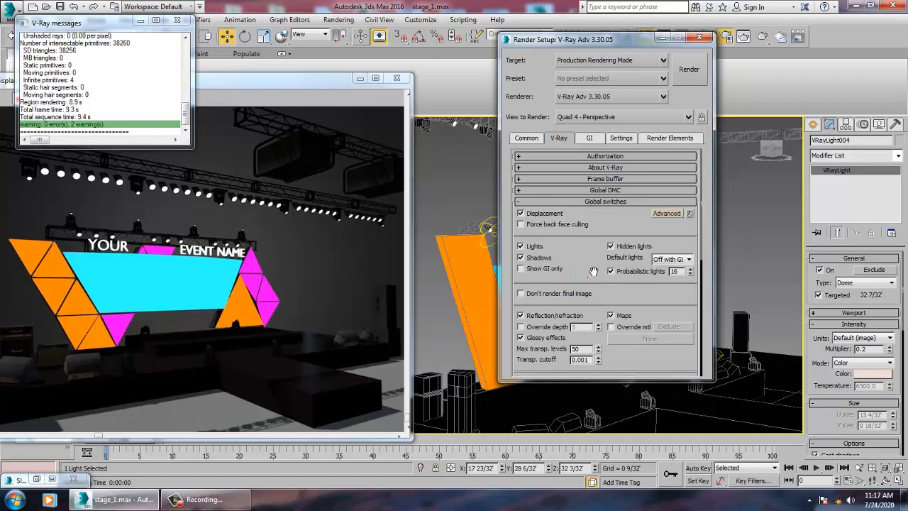
scroll(593, 271, "down", 5)
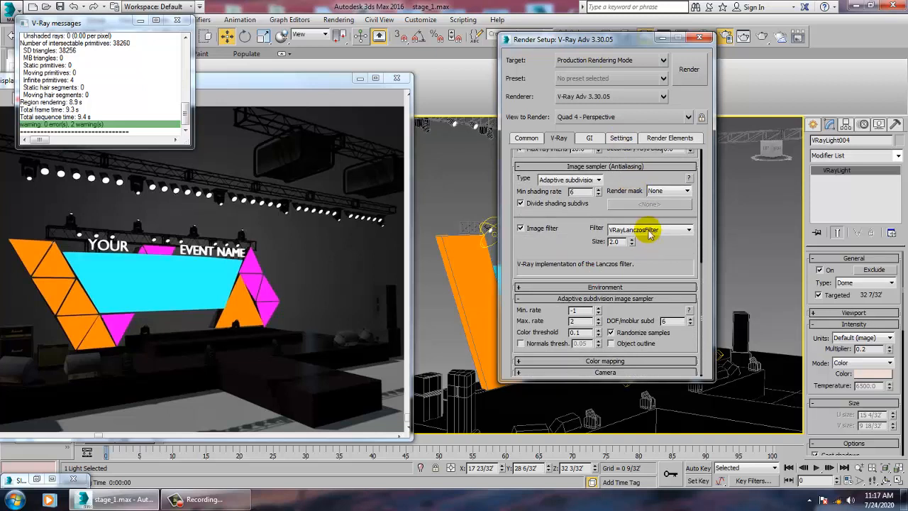
left_click(650, 234)
left_click(647, 327)
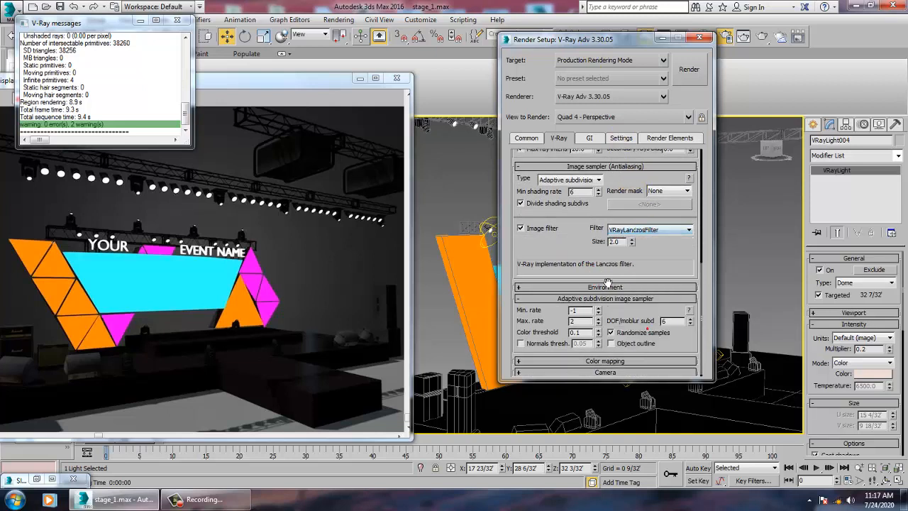
Enable the GI environment and the reflection/refraction environment in the V-Ray environment settings.
left_click_drag(588, 240, 582, 92)
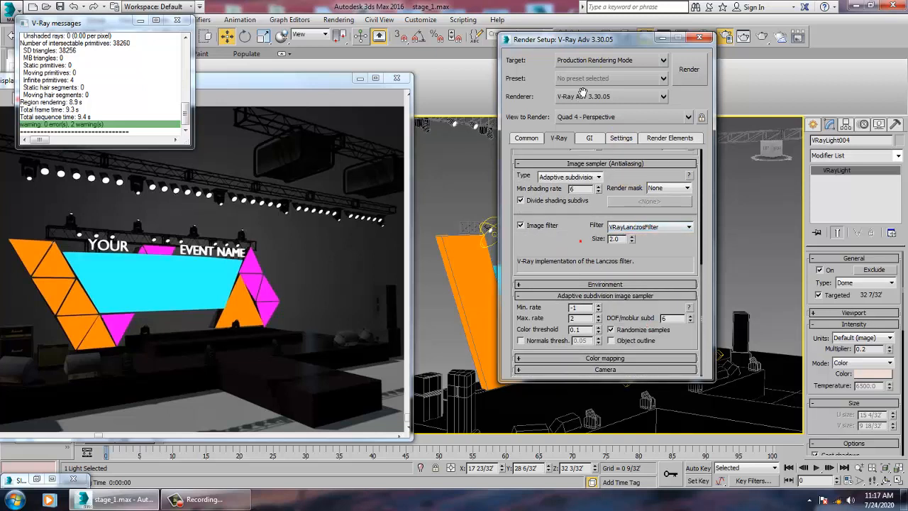
left_click(596, 284)
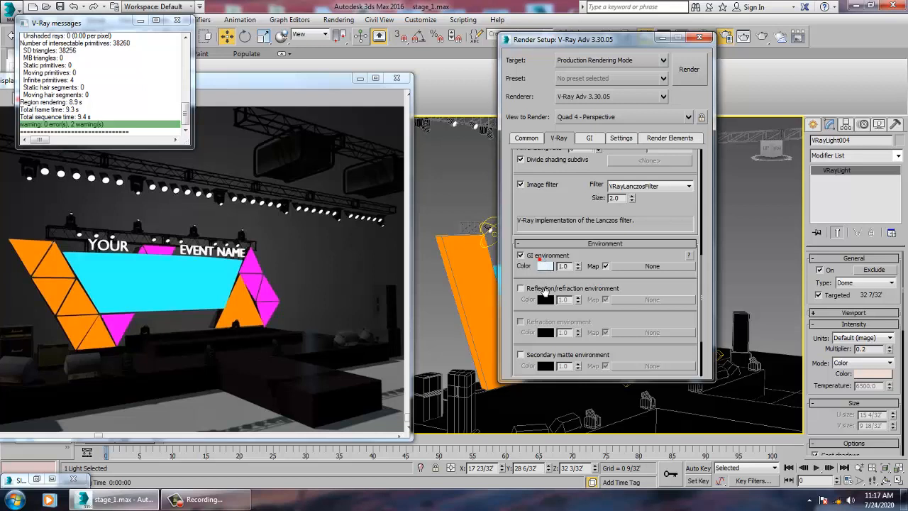
left_click_drag(592, 212, 598, 96)
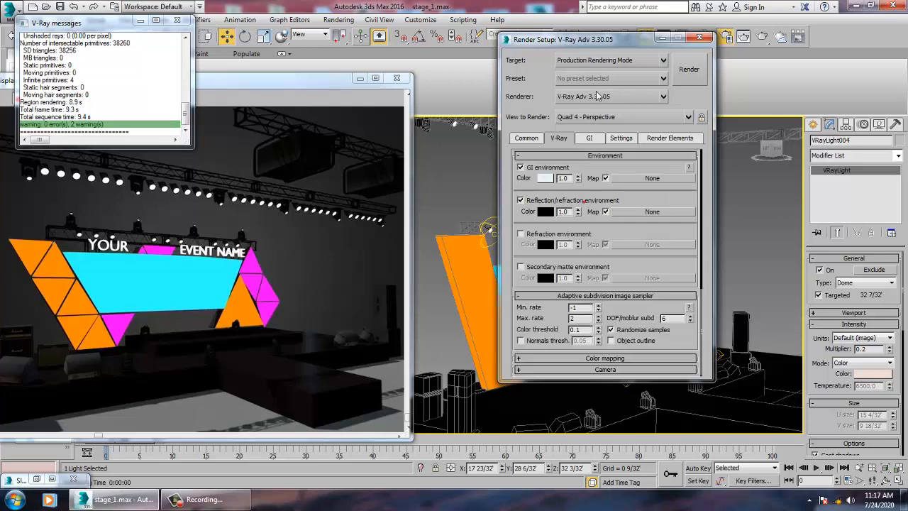
Set V-Ray's color mapping type to Exponential.
left_click(622, 359)
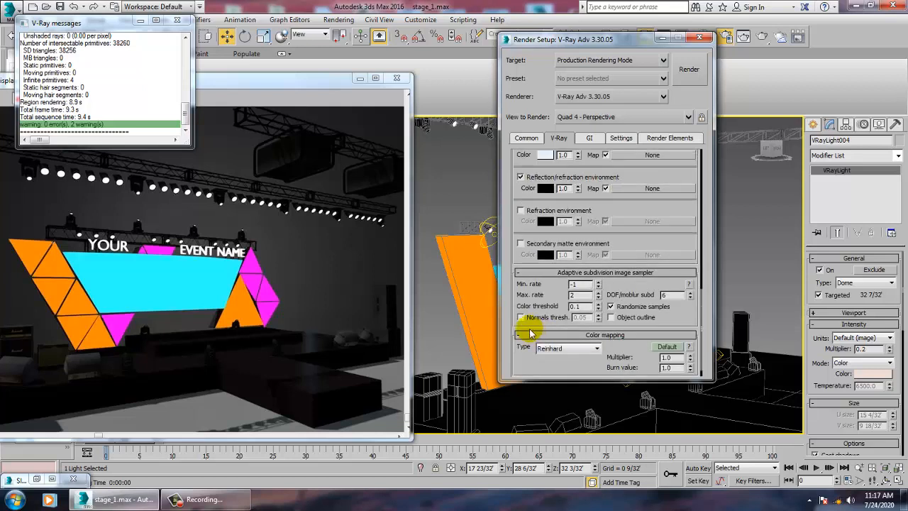
left_click(567, 348)
left_click(564, 365)
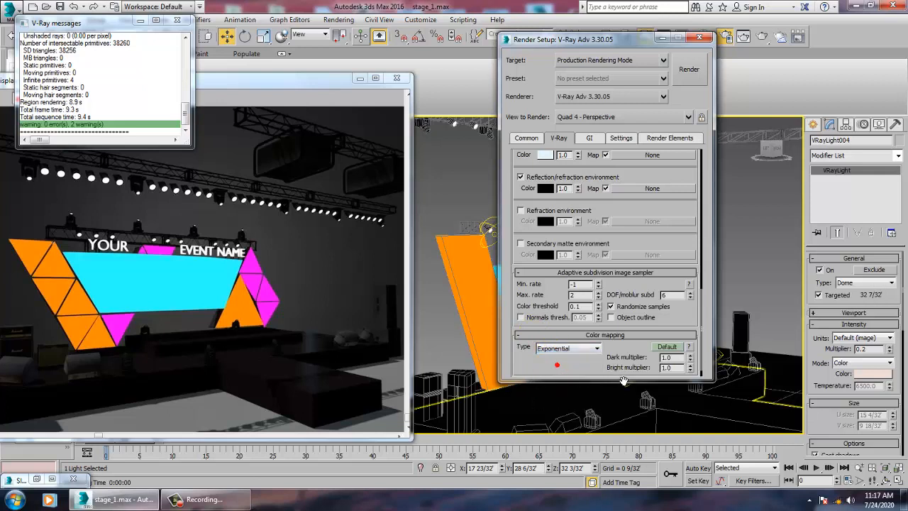
scroll(574, 153, "down", 2)
Enable global illumination with Irradiance map as the primary engine and Light cache as the secondary engine.
left_click(590, 138)
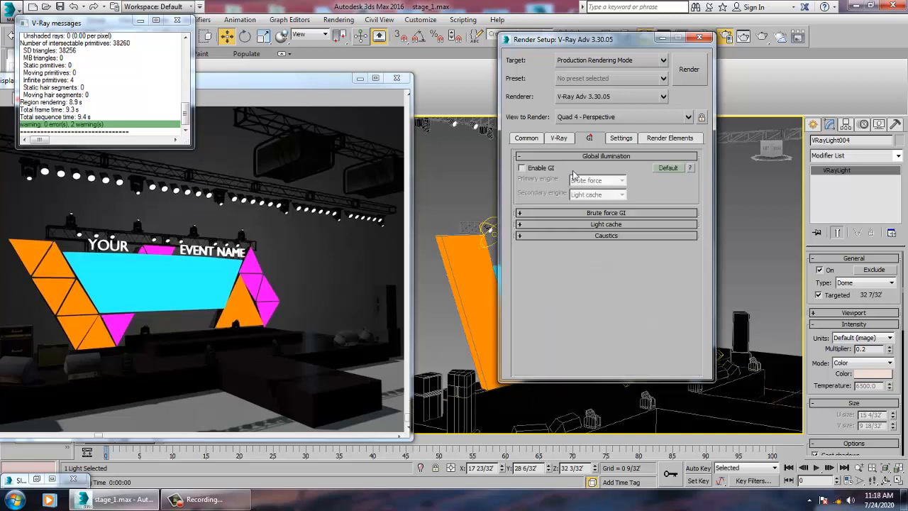
left_click(590, 182)
left_click(596, 188)
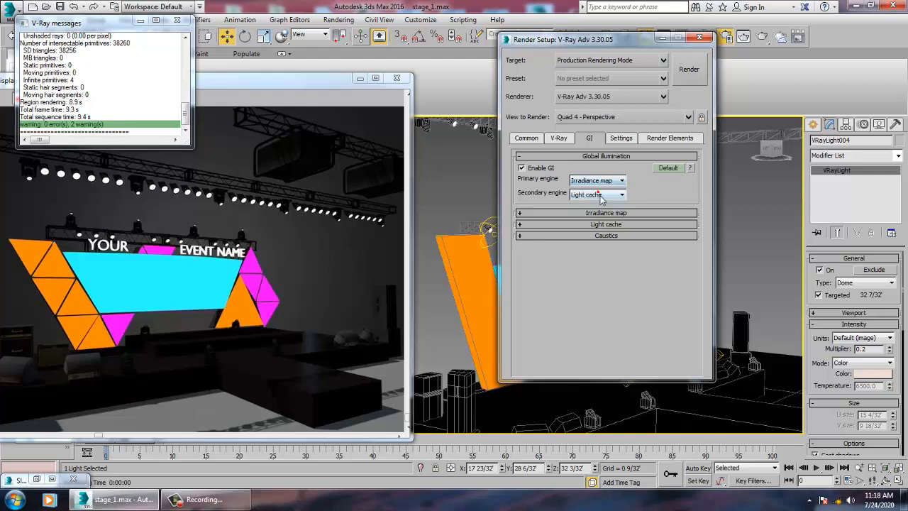
left_click(601, 198)
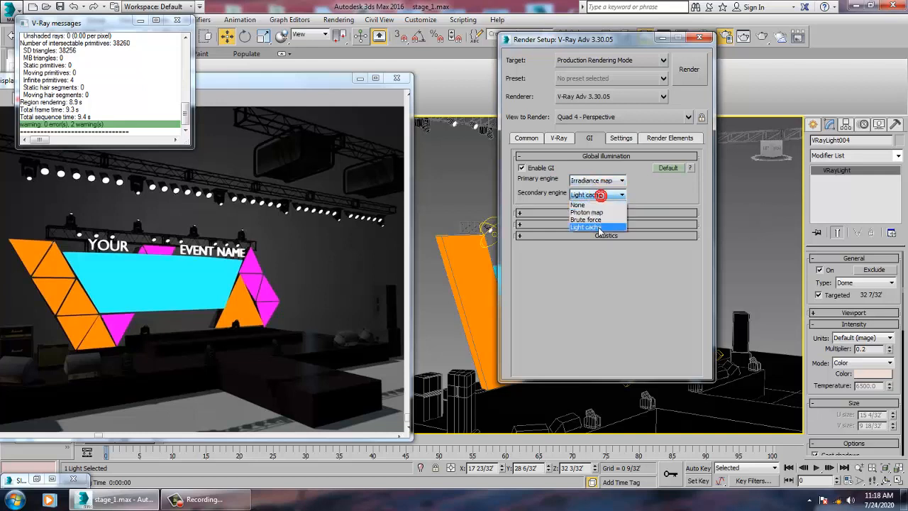
left_click(600, 227)
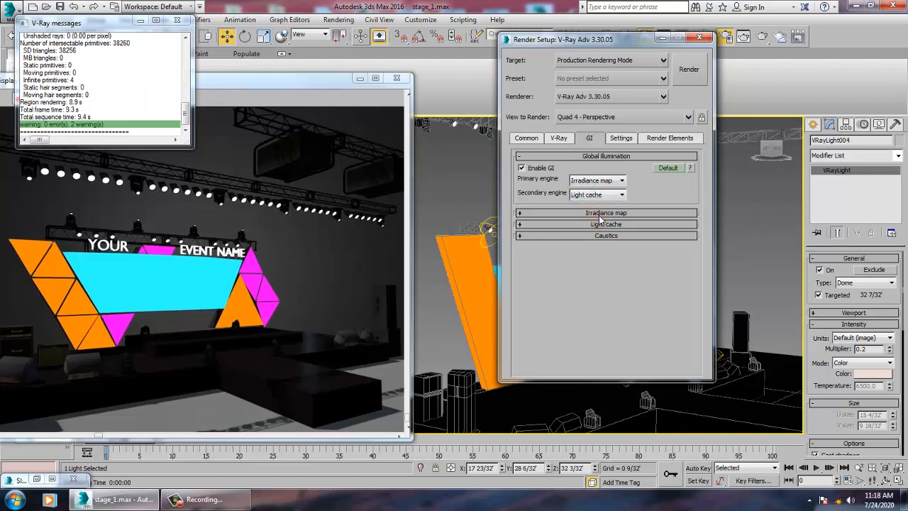
Show the irradiance map settings in Advanced mode and choose the Medium preset, with 160 subdivs and 70 interpolation samples.
left_click(600, 215)
left_click(668, 224)
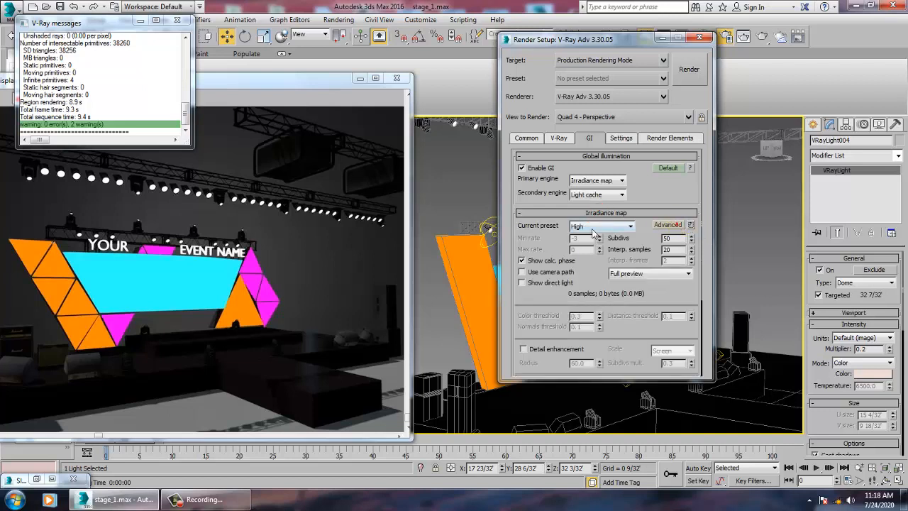
left_click(592, 227)
left_click(596, 259)
Test-render the perspective view, close the frame buffer, and review the common output size and render options.
left_click(689, 67)
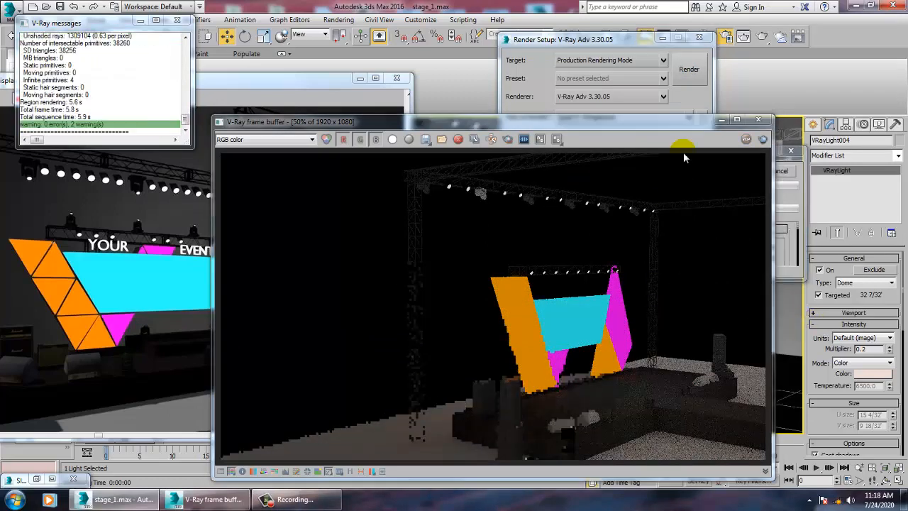
left_click(761, 124)
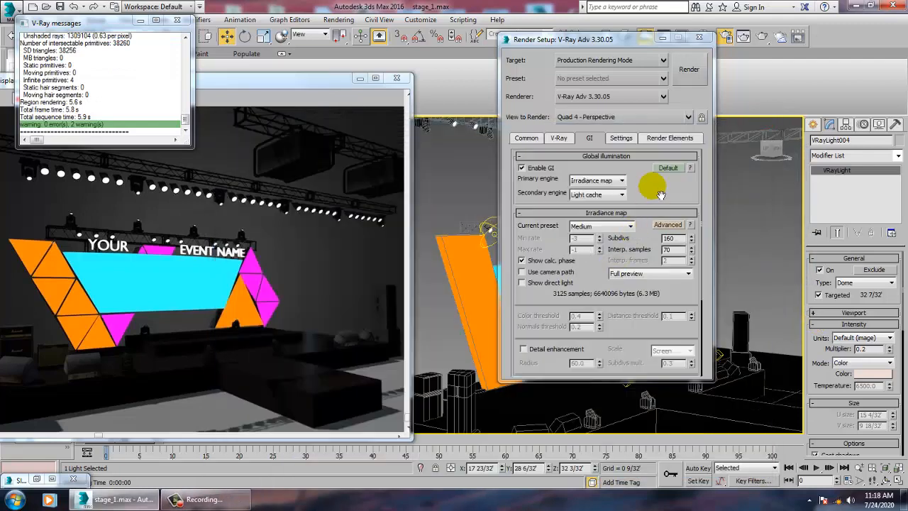
left_click(528, 138)
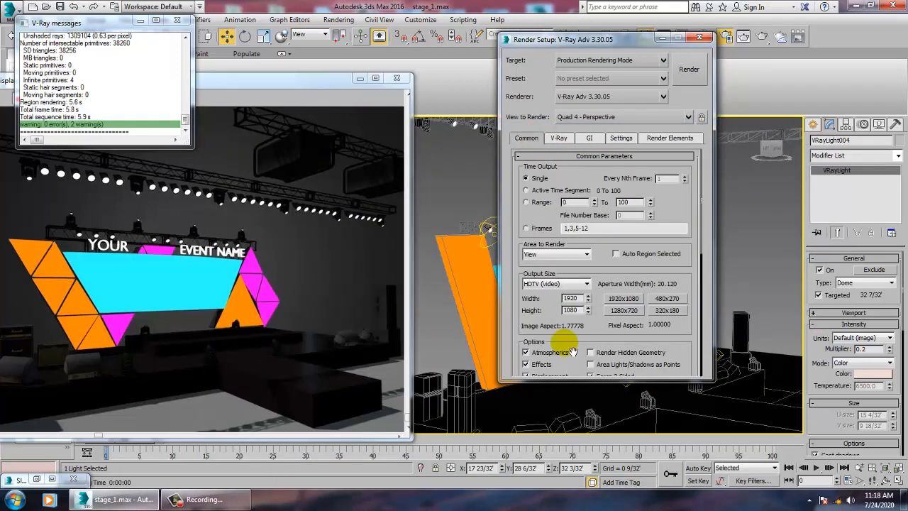
scroll(576, 265, "down", 5)
scroll(588, 227, "up", 3)
scroll(589, 224, "up", 2)
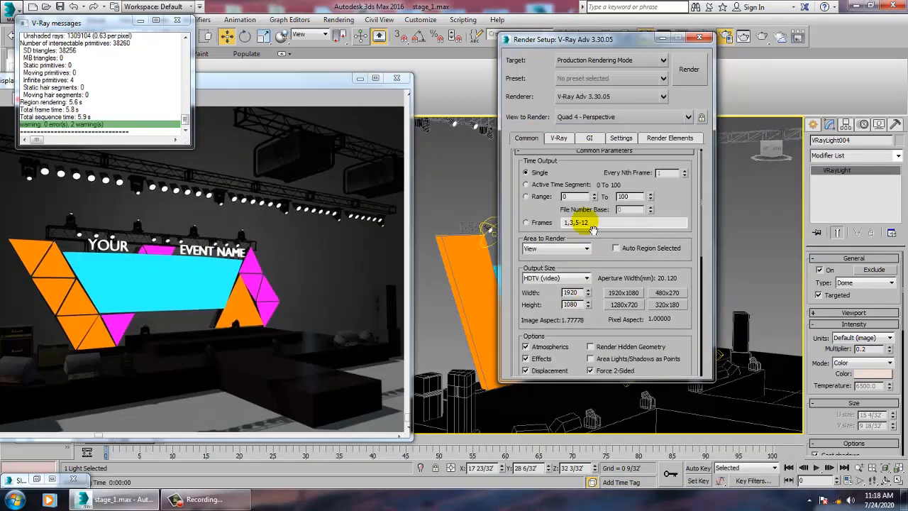
scroll(588, 227, "down", 5)
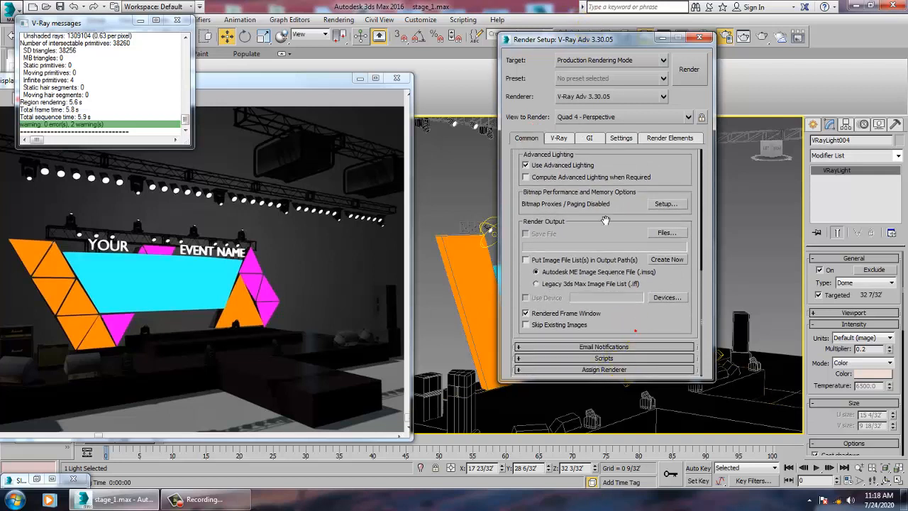
Turn off the reflection/refraction environment in the V-Ray settings and test-render the perspective view again.
left_click(559, 138)
left_click(546, 334)
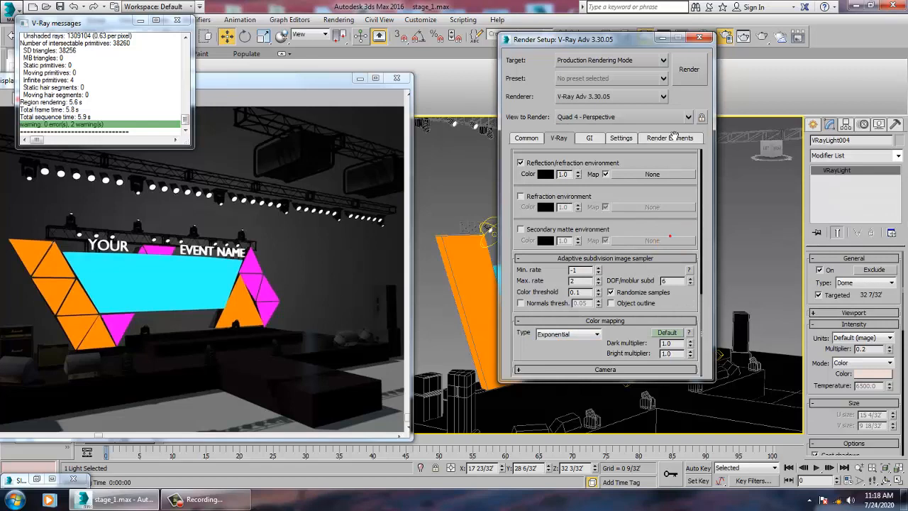
left_click_drag(673, 136, 668, 266)
left_click(531, 291)
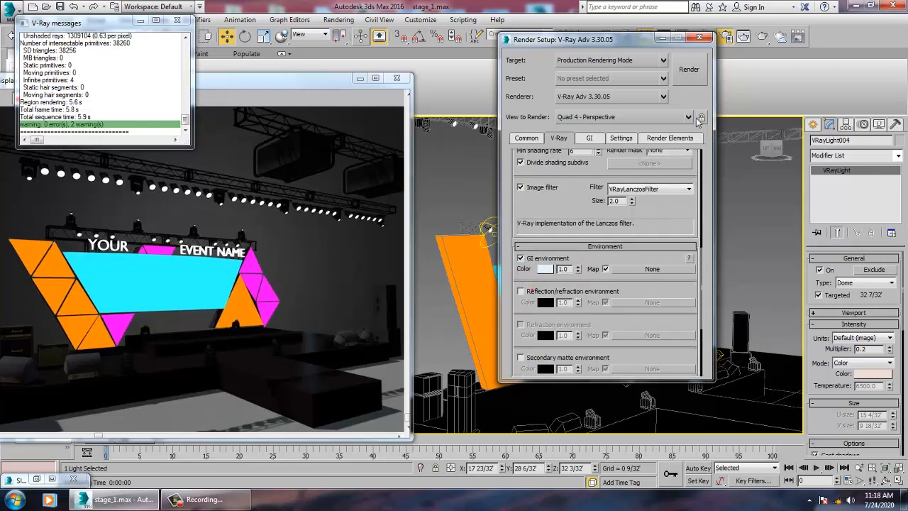
left_click(690, 73)
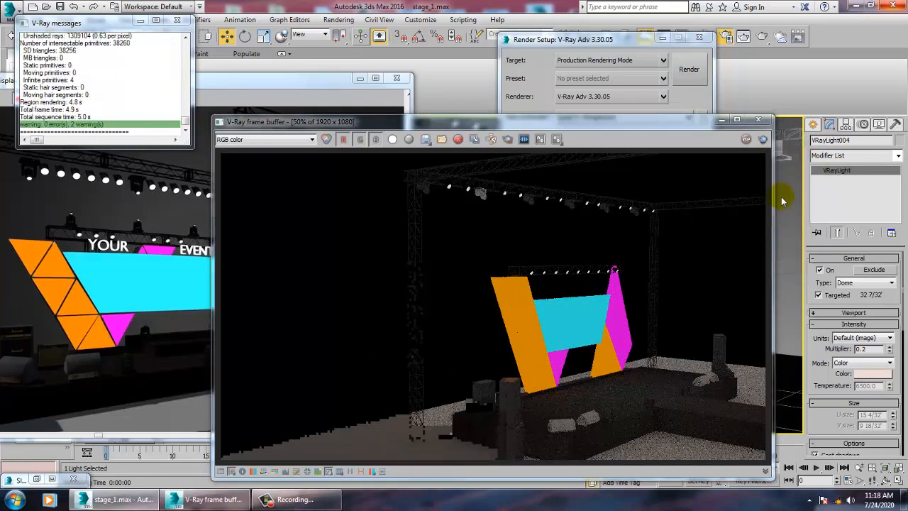
left_click(761, 122)
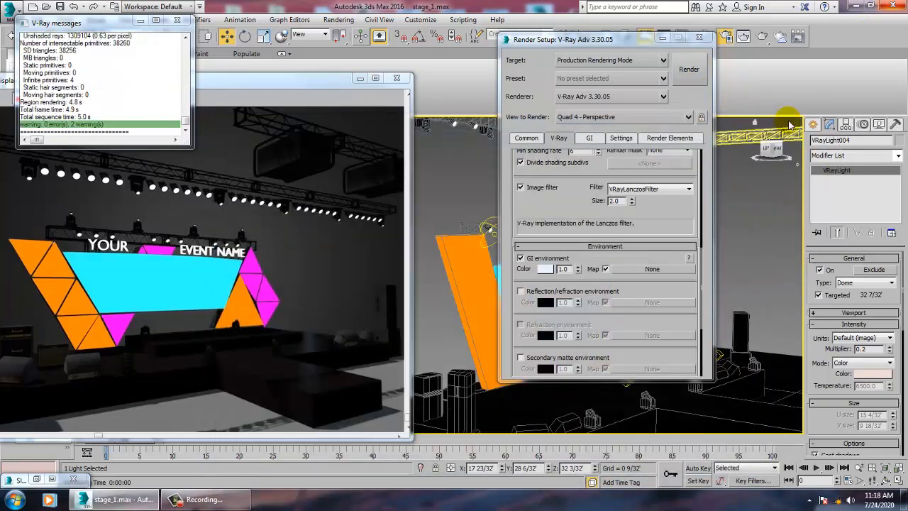
Create a V-Ray light on the floor beside the stage's runway and set its type to Plane.
left_click(813, 125)
left_click(833, 196)
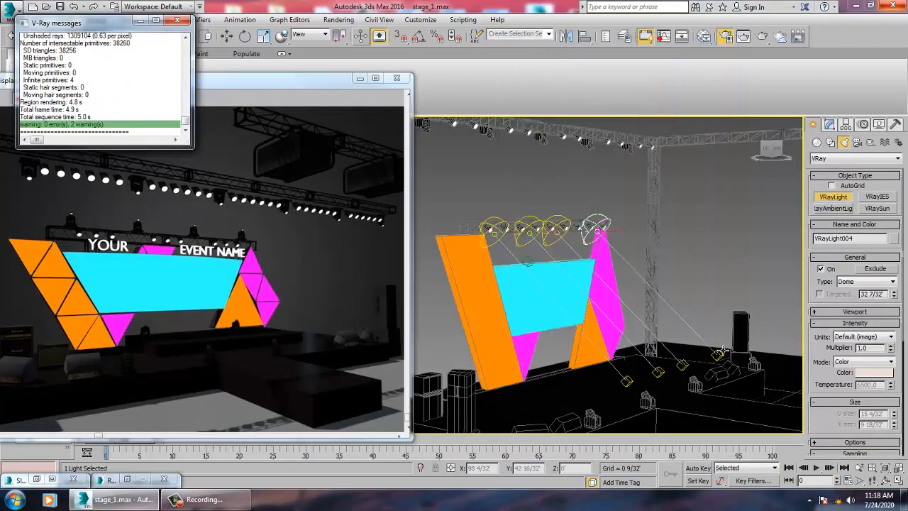
middle_click_drag(606, 307, 668, 317)
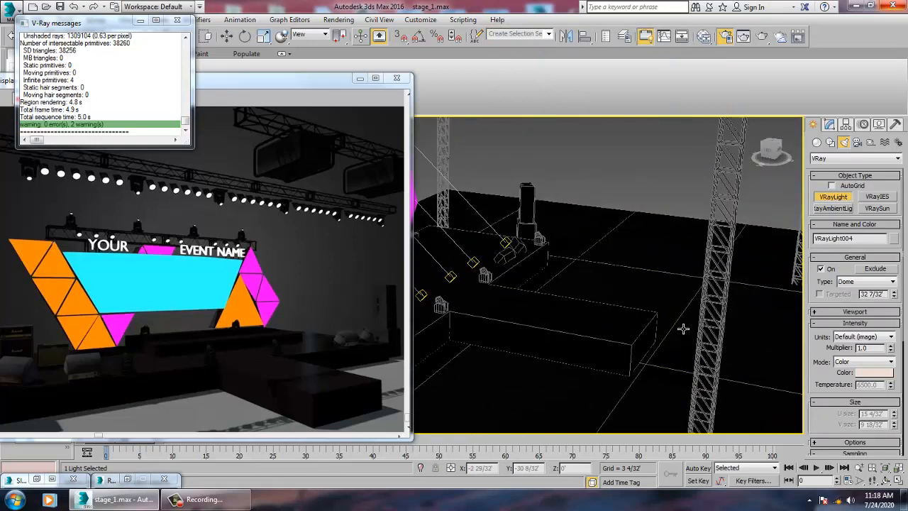
left_click_drag(682, 328, 642, 268)
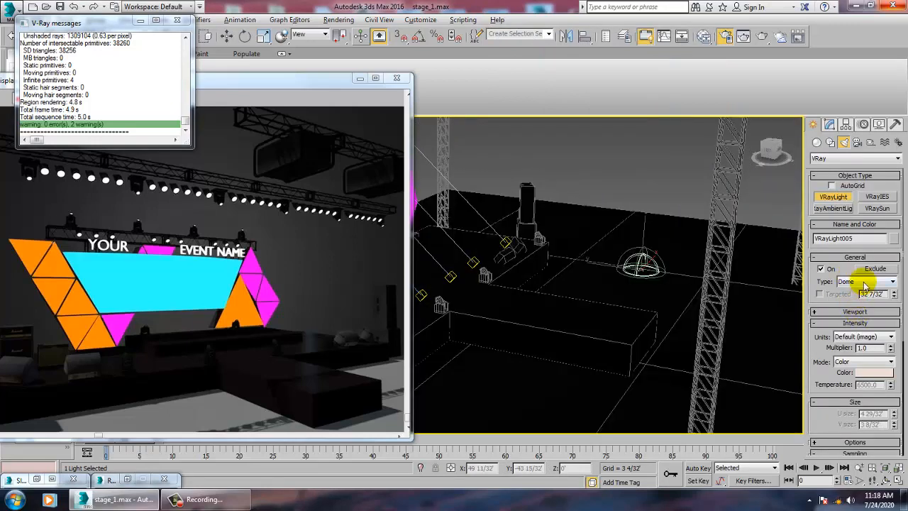
left_click(864, 283)
left_click(862, 291)
Move the plane light in front of the stage runway and raise it above the floor.
key("w")
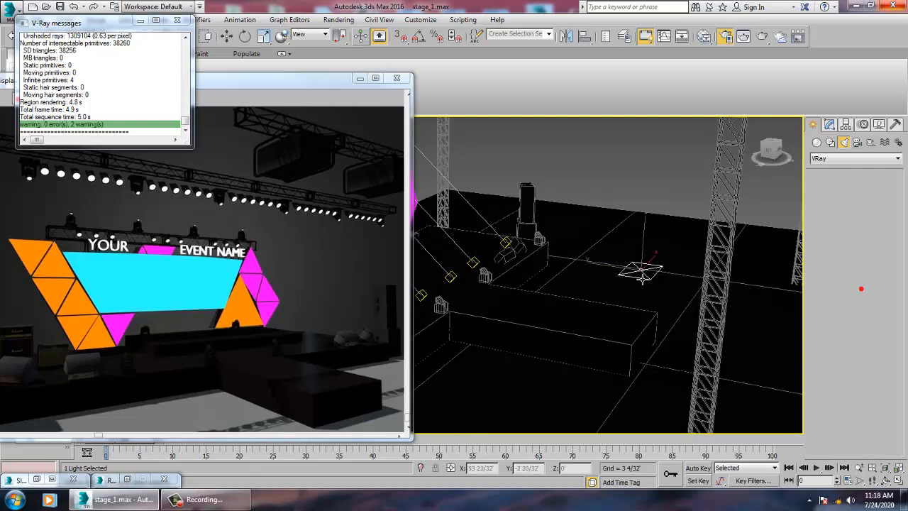
middle_click_drag(624, 268, 685, 268, "alt")
left_click_drag(630, 275, 448, 315)
mouse_move(528, 273)
middle_mouse_down()
mouse_move(568, 312)
mouse_move(533, 329)
middle_mouse_up()
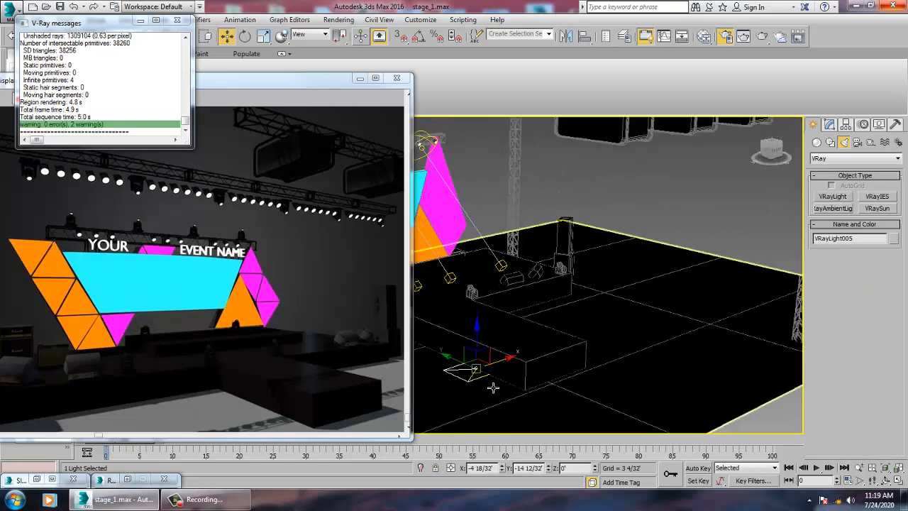
mouse_move(492, 388)
middle_mouse_down("alt")
mouse_move(558, 344)
mouse_move(715, 390)
middle_mouse_up("alt")
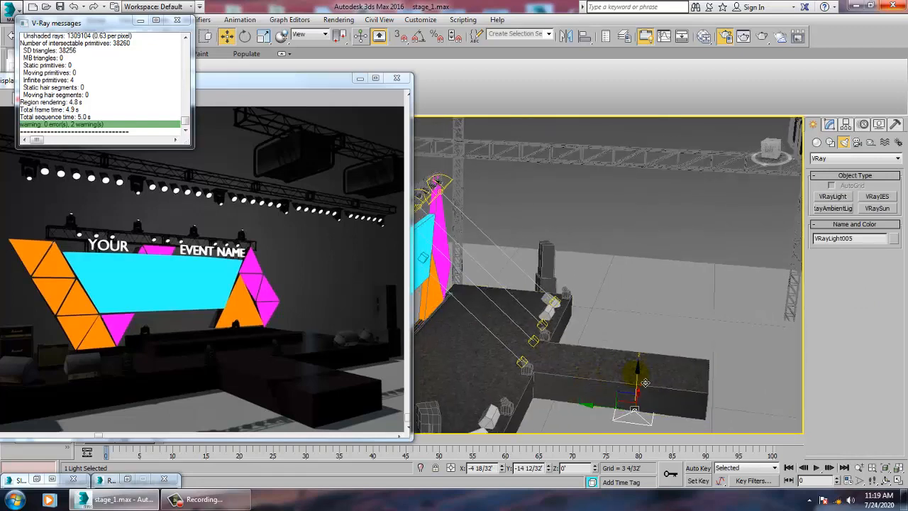
left_click_drag(637, 375, 730, 292)
key("e")
key("w")
left_click_drag(612, 265, 774, 294)
Rotate the plane light so that it tilts toward the stage backdrop.
scroll(775, 293, "down", 5)
middle_click_drag(774, 293, 663, 286, "alt")
middle_click_drag(749, 282, 639, 301)
key("e")
left_click_drag(638, 301, 609, 312)
Move the reference image aside, close the V-Ray messages window, and display the perspective view in wireframe.
left_click_drag(273, 84, 232, 247)
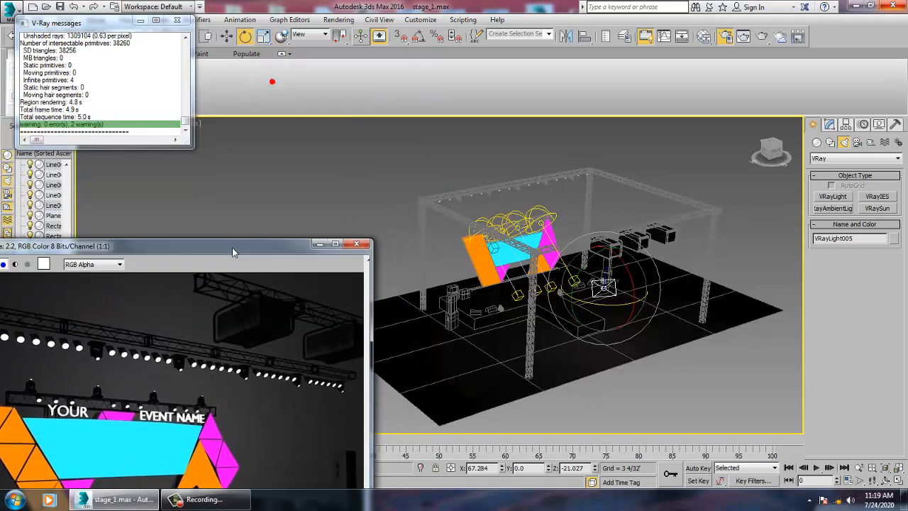
left_click(177, 20)
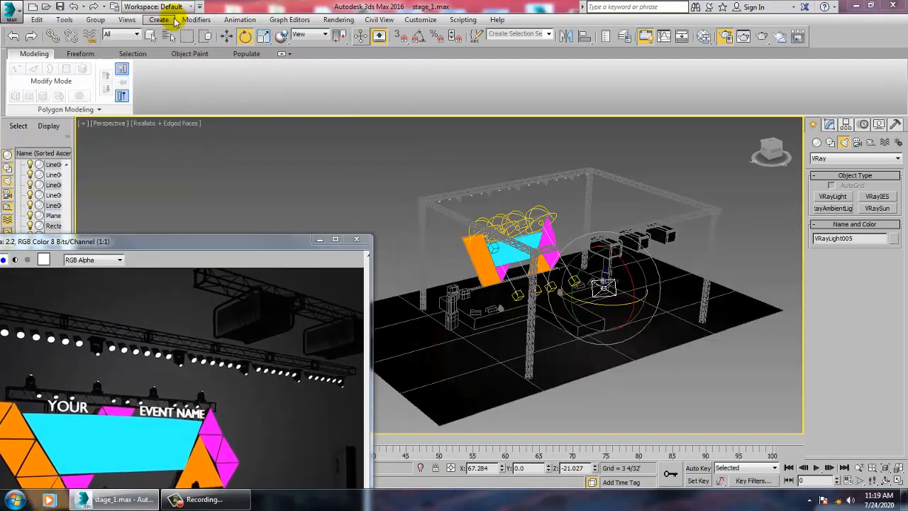
left_click(165, 124)
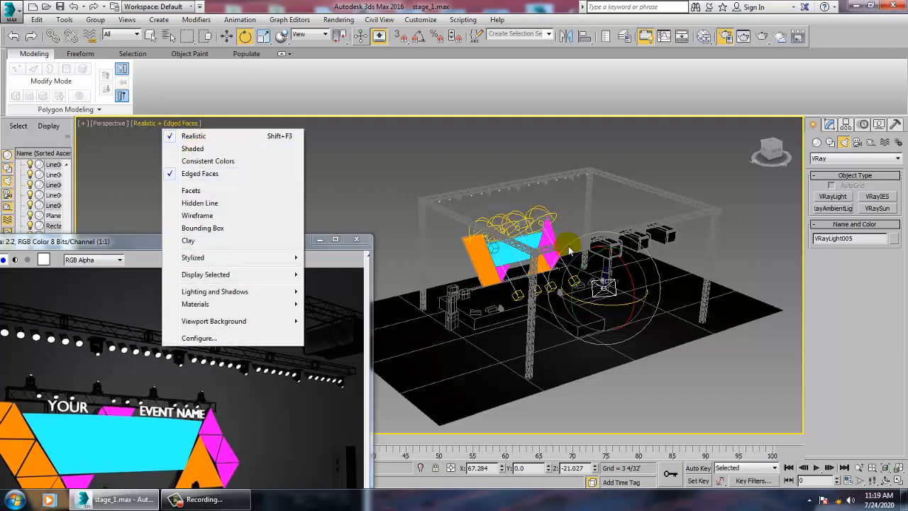
key("F3")
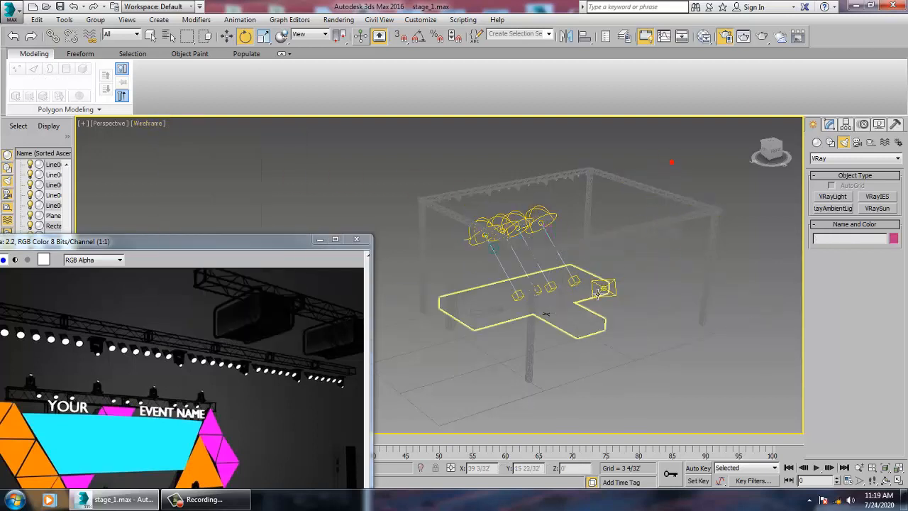
Reposition the plane light in front of the stage at about X -37 11/32', Y -40 4/32', Z 27 16/32' and show its parameters.
key("w")
left_click_drag(618, 288, 558, 304)
middle_click_drag(558, 304, 750, 219, "alt")
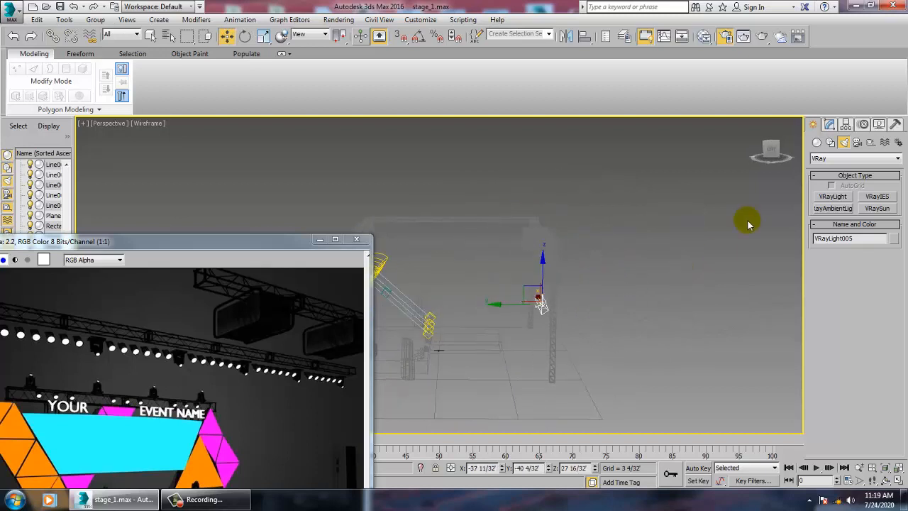
left_click(829, 124)
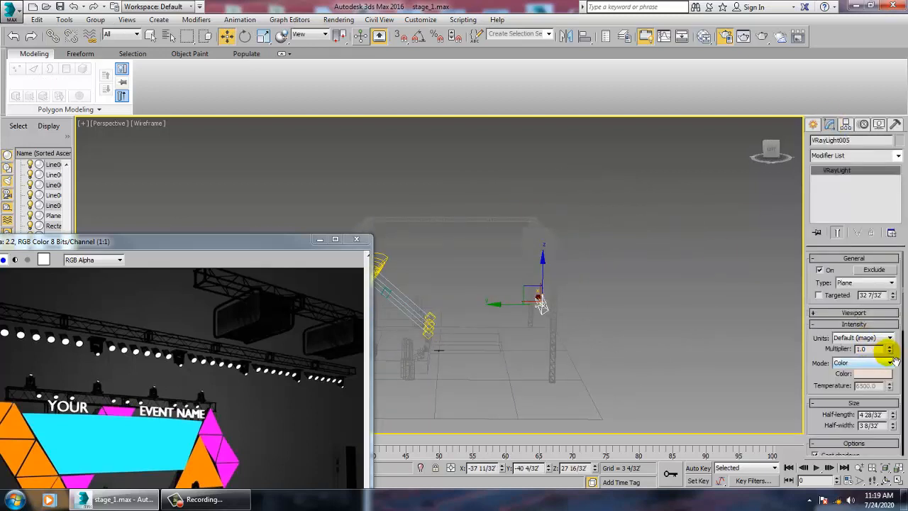
Return the perspective view to realistic shading with edged faces and select the floor plane.
left_click(633, 245)
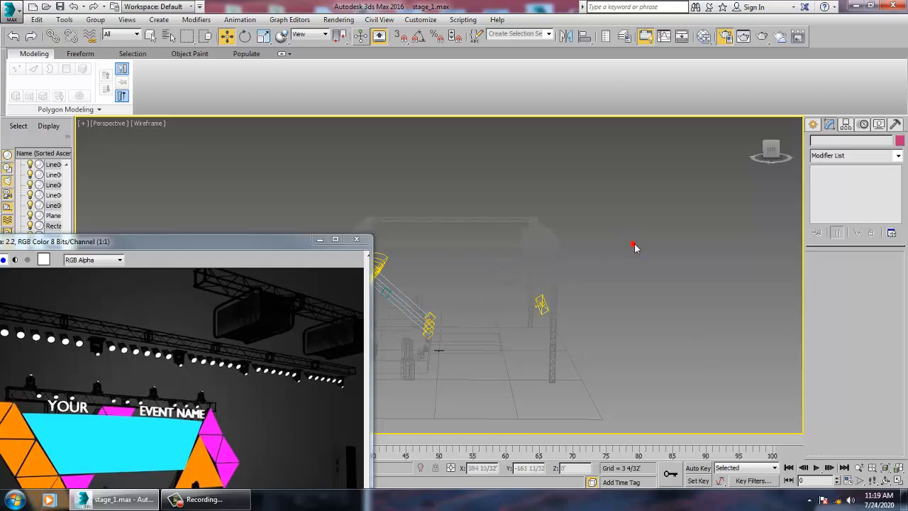
key("F3")
scroll(585, 354, "up", 8)
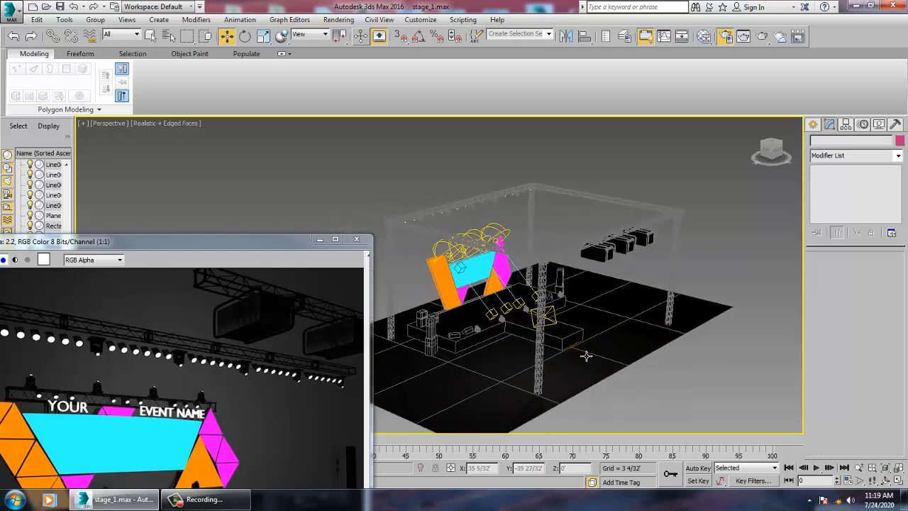
middle_click_drag(603, 352, 628, 312)
left_click(539, 367)
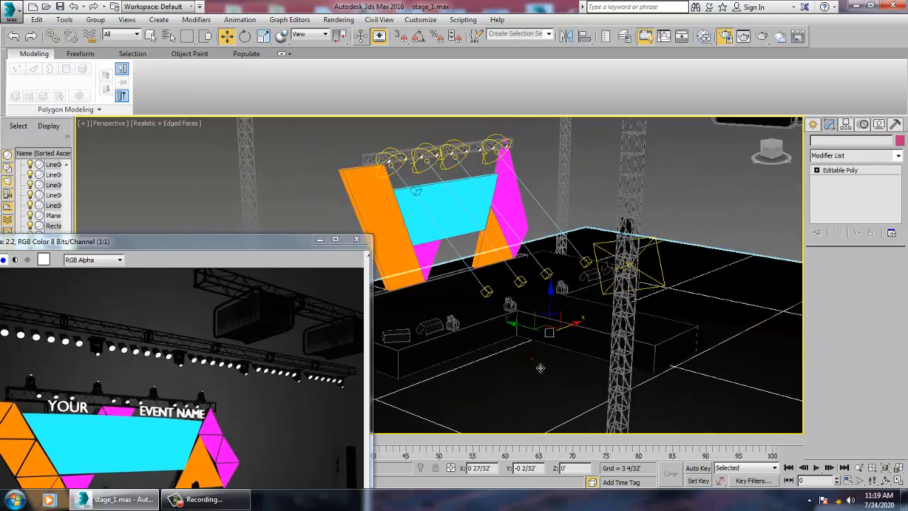
Create a new VRayMtl material in the material editor and assign it to the selected floor plane.
key("m")
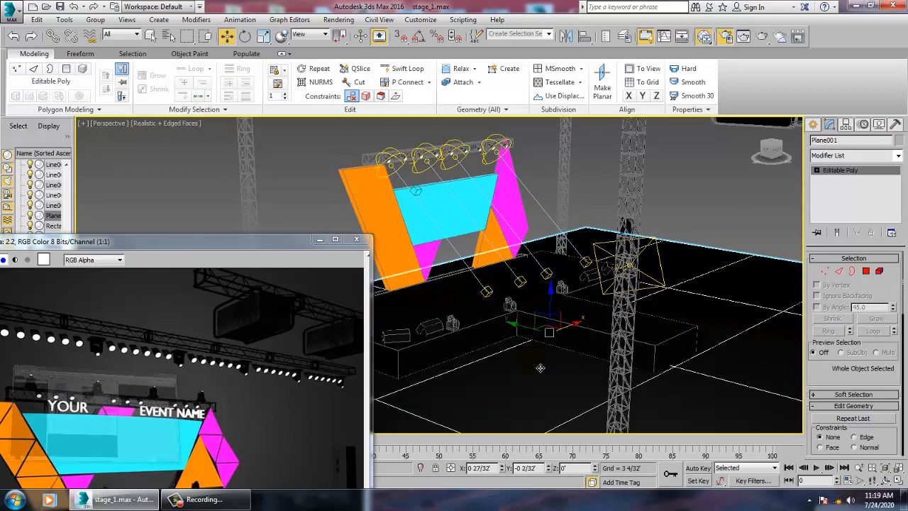
middle_click_drag(210, 319, 209, 256)
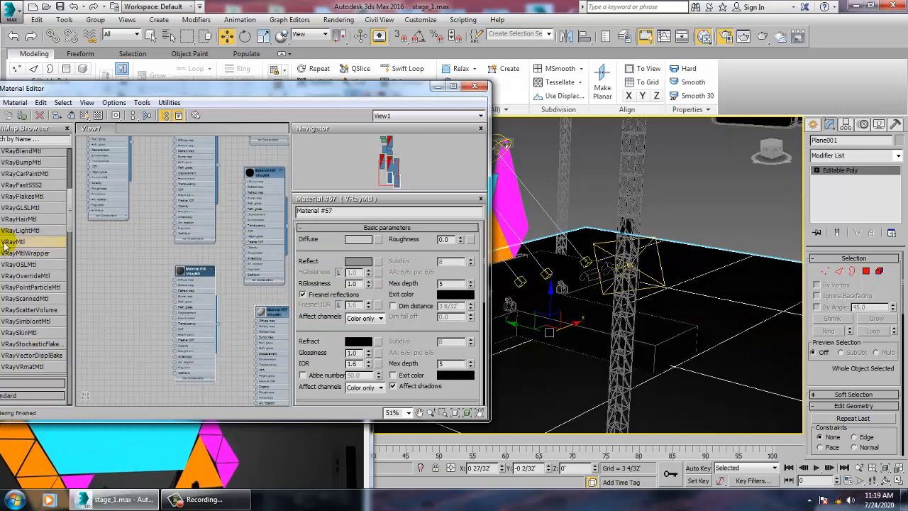
left_click_drag(128, 276, 113, 271)
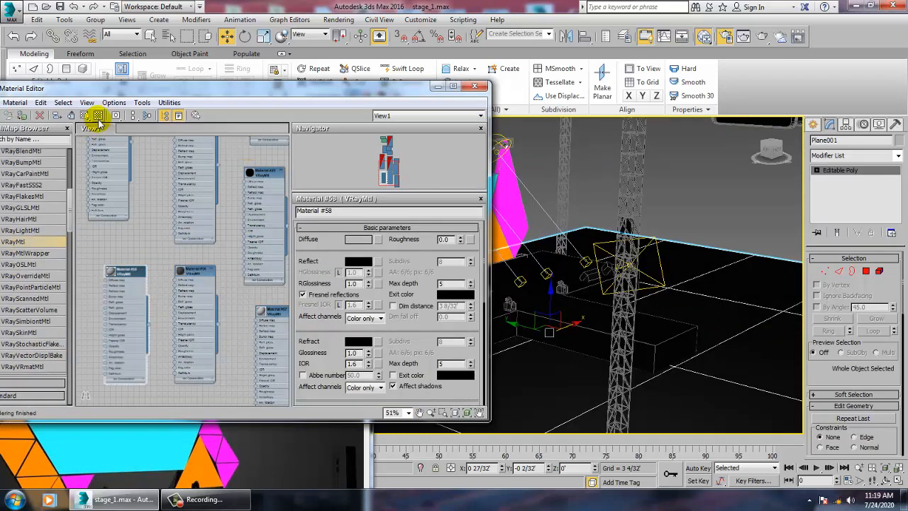
Render the perspective view to check the floor material, and close the V-Ray frame buffer.
left_click(338, 20)
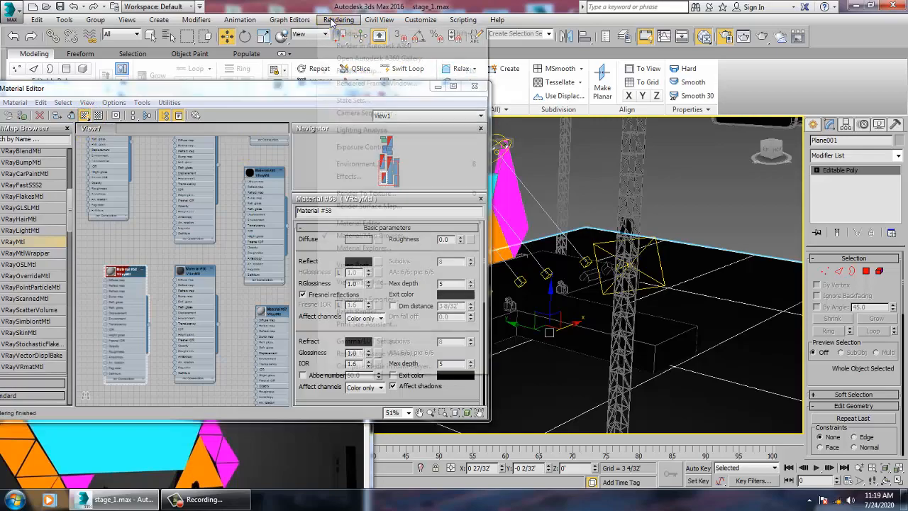
left_click(337, 35)
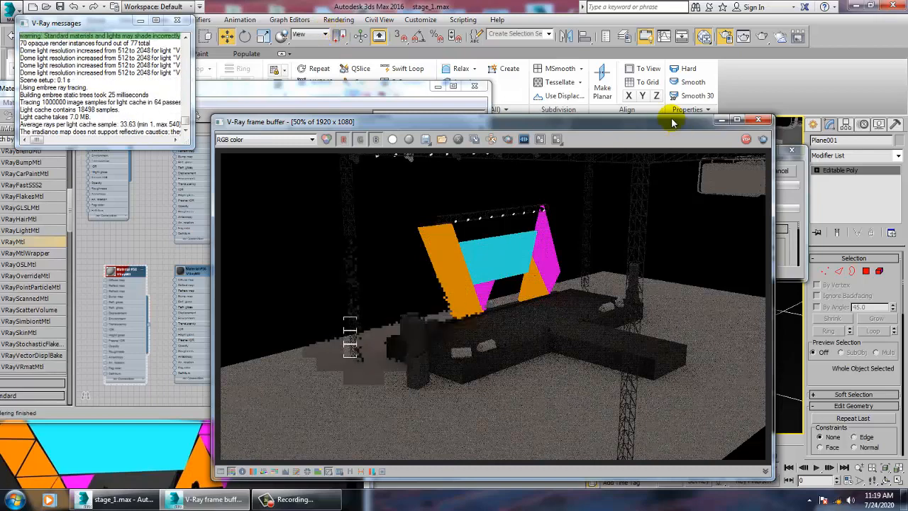
left_click(758, 119)
Select the dome light above the orange panel, try a multiplier of 5.0 with a test render, and close the frame buffer.
middle_click_drag(563, 290, 684, 394)
scroll(538, 285, "down", 1)
left_click(555, 299)
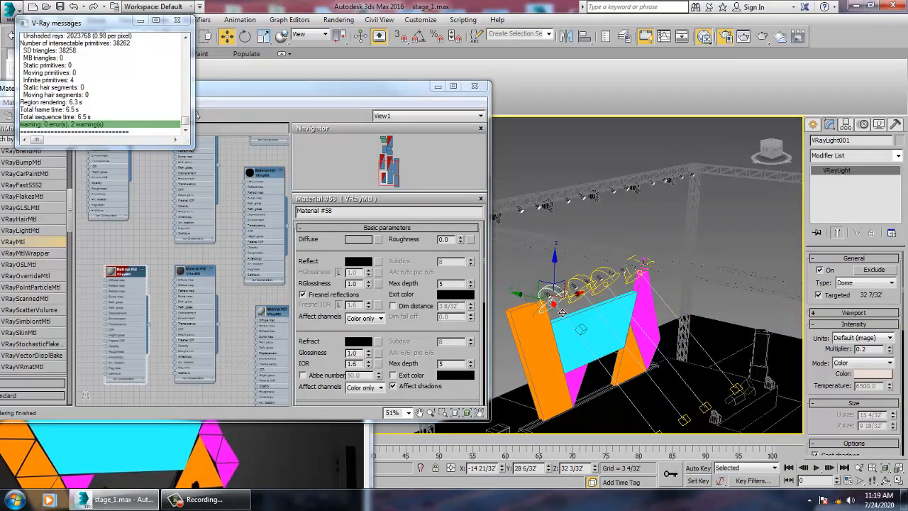
double_click(870, 348)
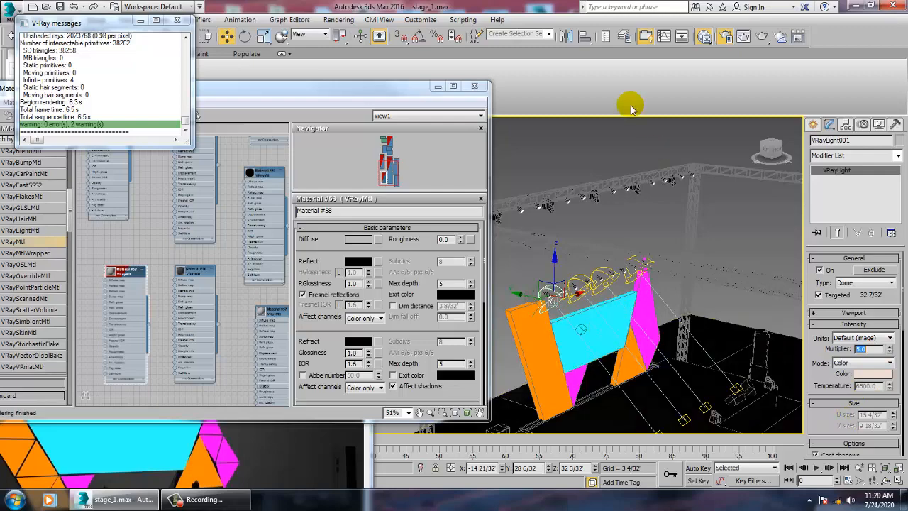
left_click(346, 34)
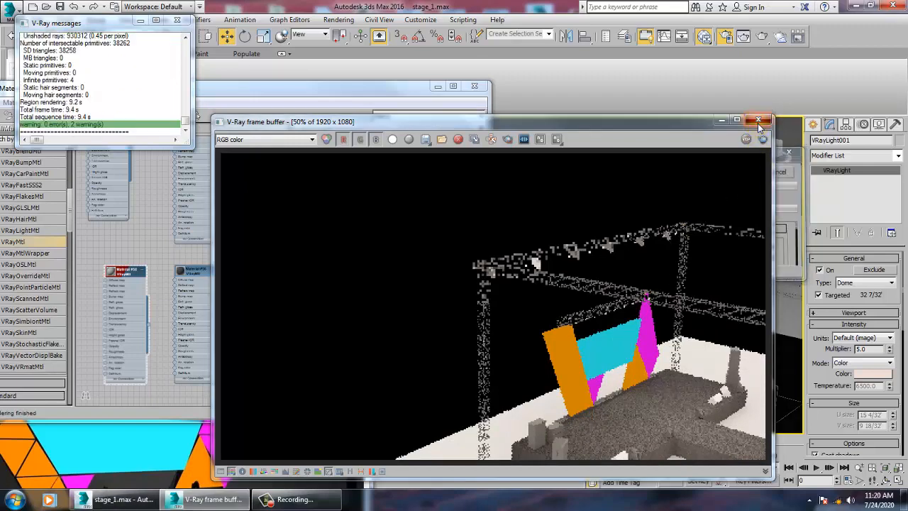
left_click(758, 120)
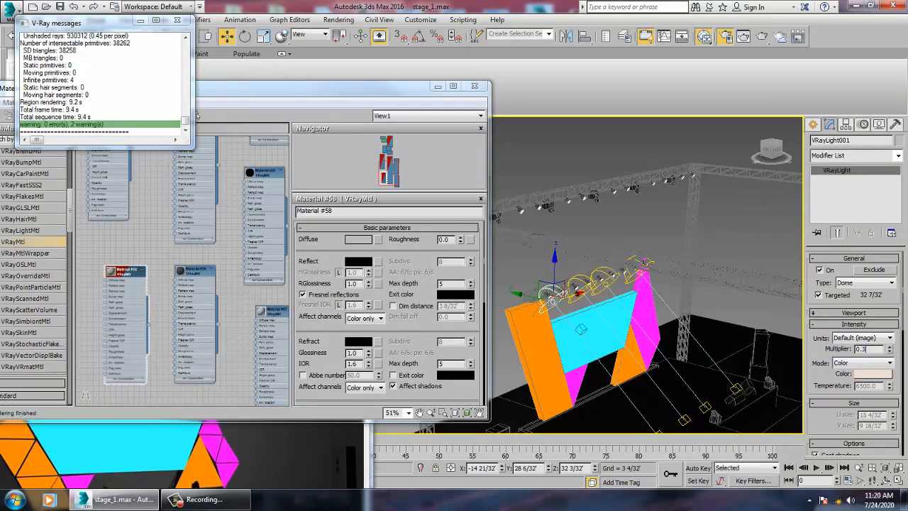
Set the multiplier of the dome light above the orange panel to 0.3.
key("Return")
middle_click_drag(608, 253, 609, 255)
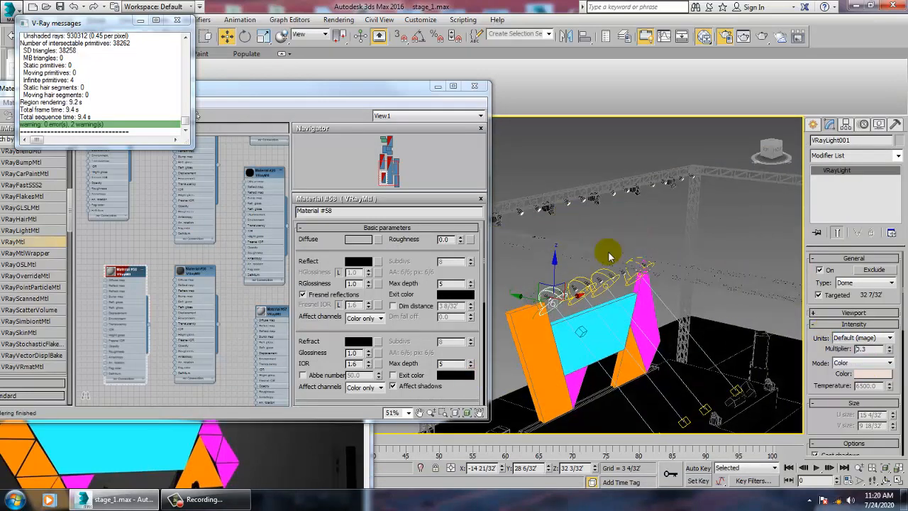
middle_click_drag(735, 312, 646, 373, "alt")
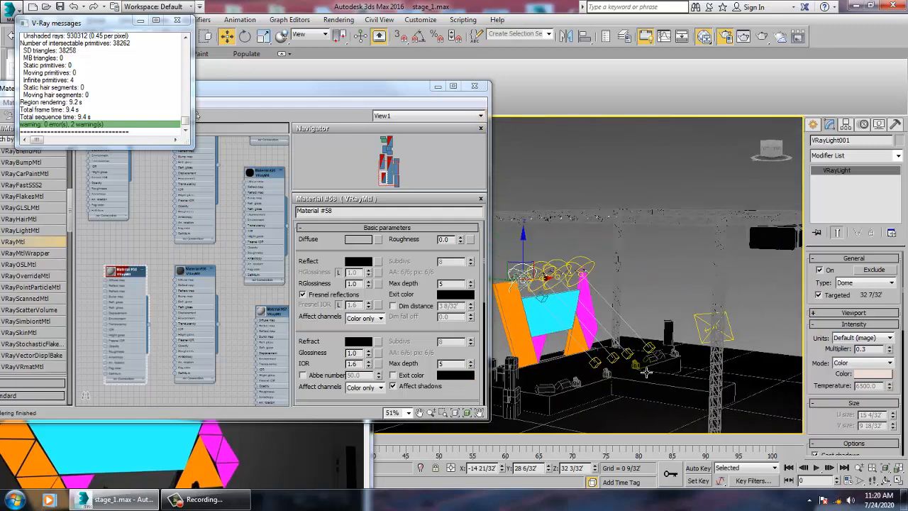
Select the plane light in front of the stage and set its multiplier to 3.0.
left_click(706, 339)
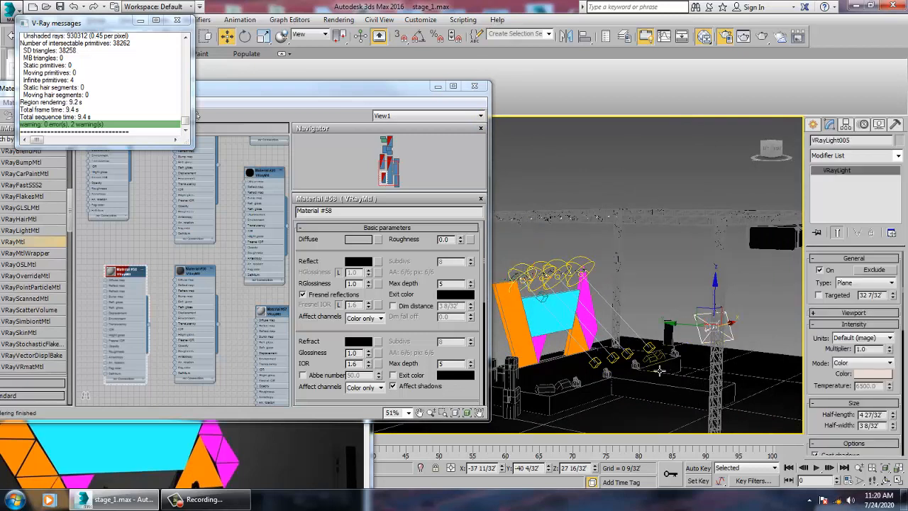
left_click(882, 363)
type("5")
key("Return")
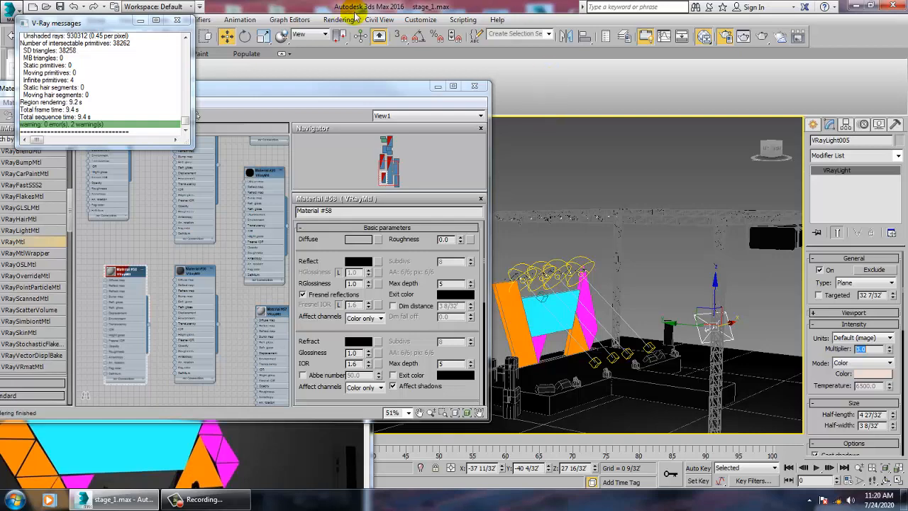
Mirror the plane light about the X axis as a copy and move the copy across the stage front to about X 42 27/32'.
left_click(571, 41)
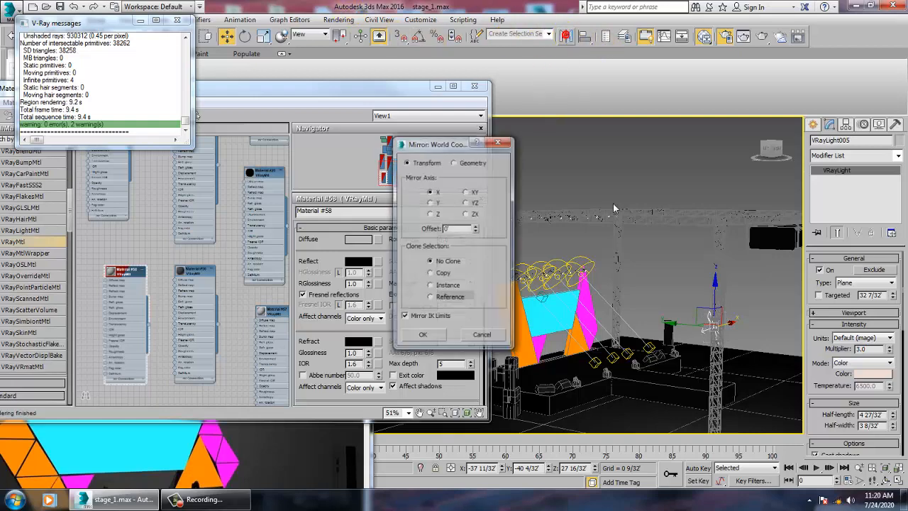
left_click(429, 273)
left_click(425, 338)
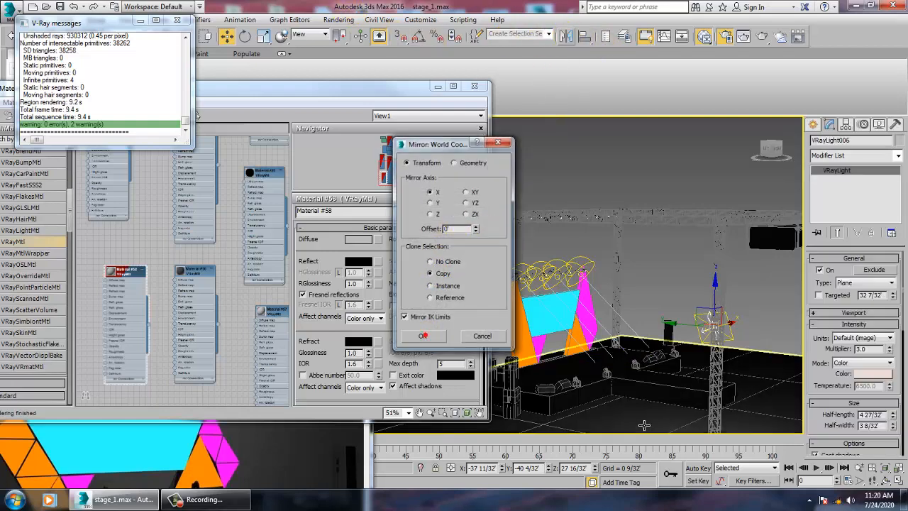
middle_click_drag(594, 363, 532, 281, "alt")
scroll(565, 296, "down", 5)
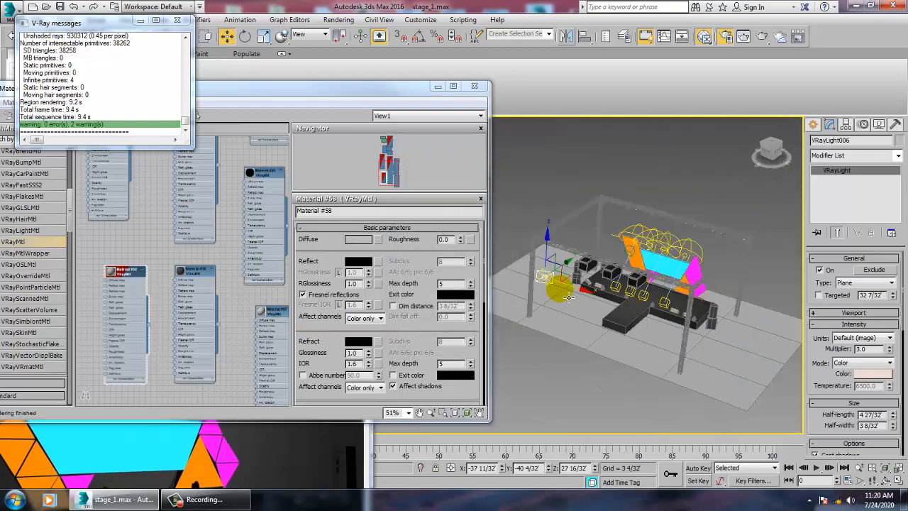
left_click_drag(592, 297, 717, 333)
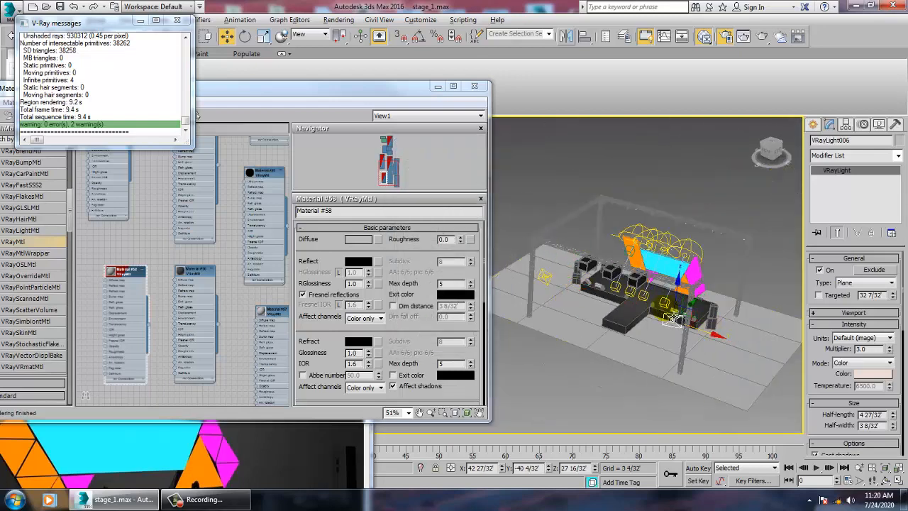
Minimize the material editor and frame the whole stage in the perspective view.
middle_click_drag(716, 334, 690, 308)
scroll(678, 323, "up", 3)
middle_click_drag(631, 322, 692, 277, "alt")
scroll(677, 325, "up", 5)
scroll(677, 324, "up", 3)
scroll(626, 336, "down", 6)
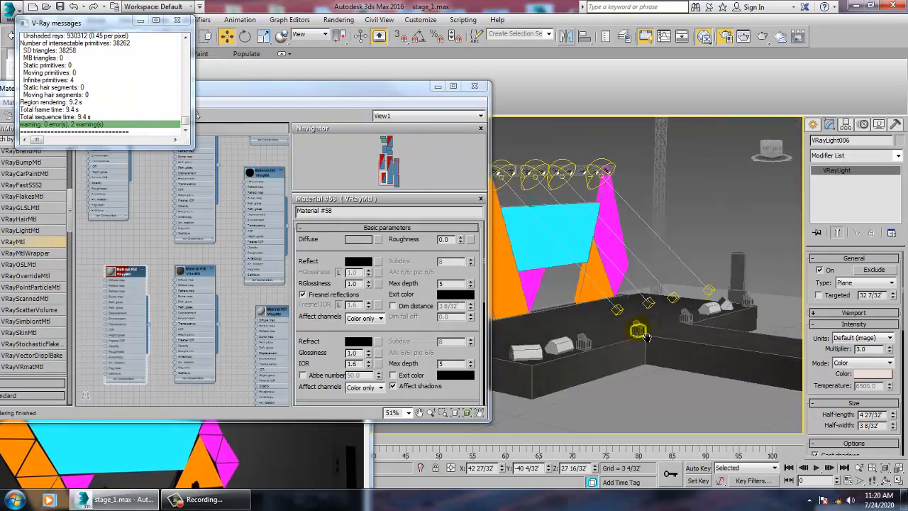
middle_click_drag(638, 331, 622, 348)
left_click(438, 86)
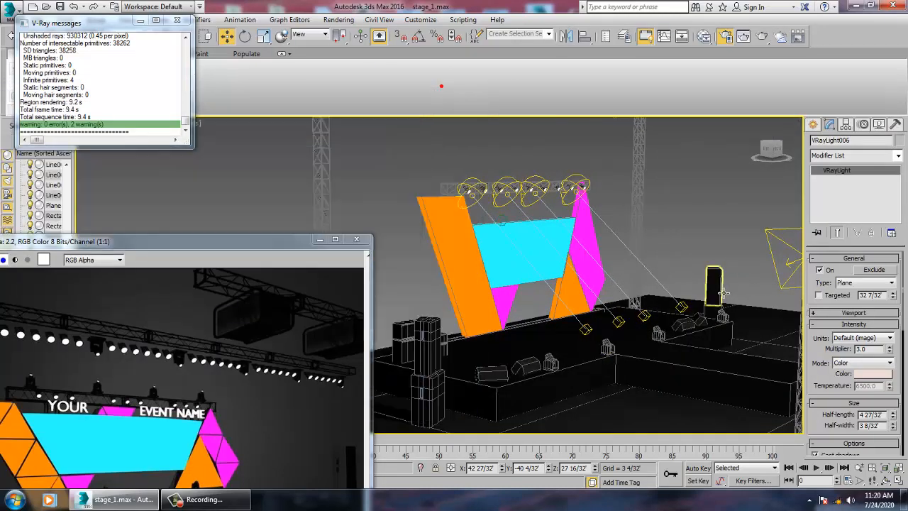
middle_click_drag(597, 257, 544, 256, "alt")
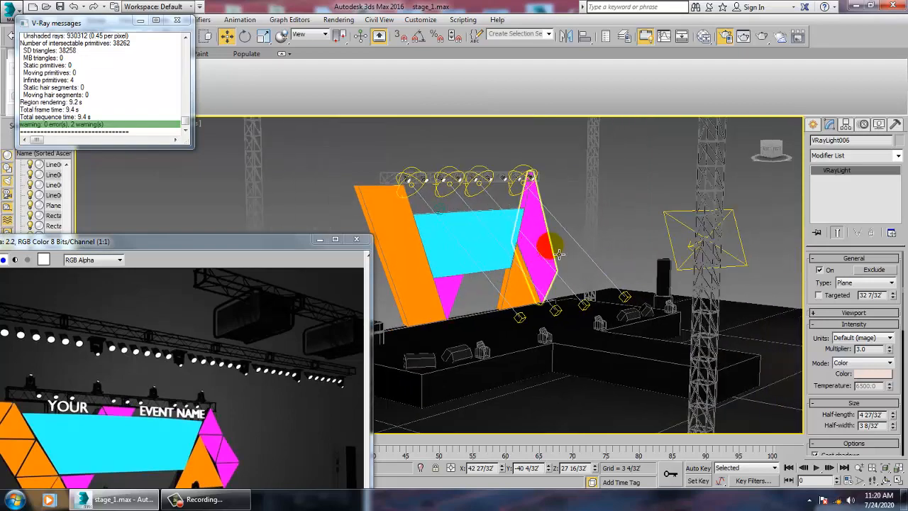
Render the stage with both plane lights, move the frame buffer aside to inspect the image, and close it.
left_click(339, 20)
left_click(341, 34)
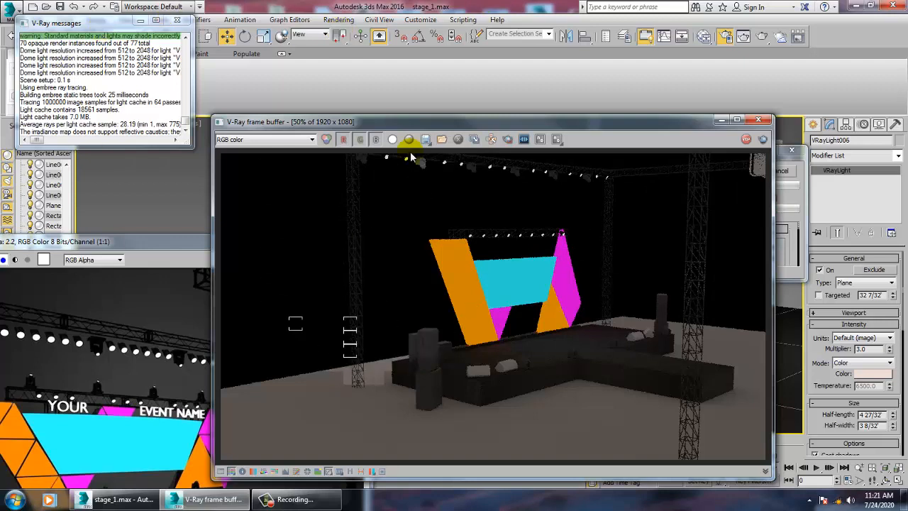
left_click_drag(507, 123, 428, 107)
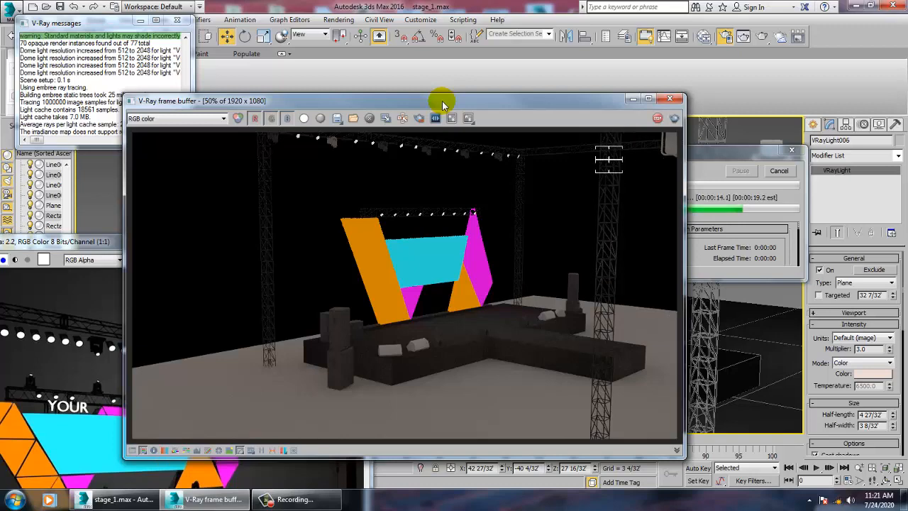
left_click(671, 103)
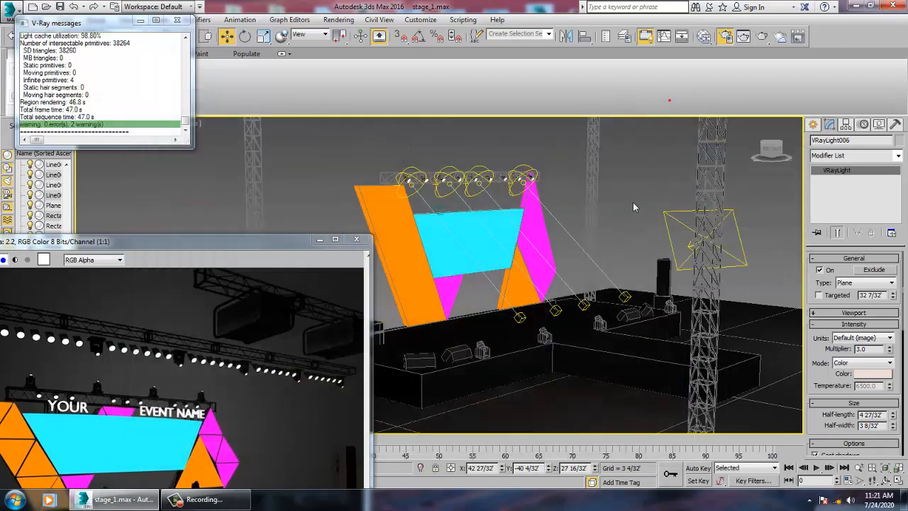
Set the environment background color to white (255, 255, 255).
key("8")
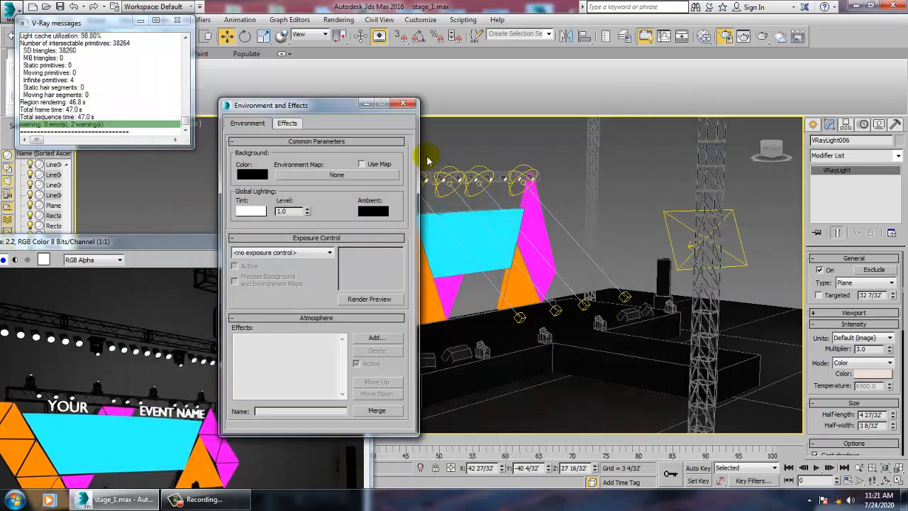
left_click(248, 175)
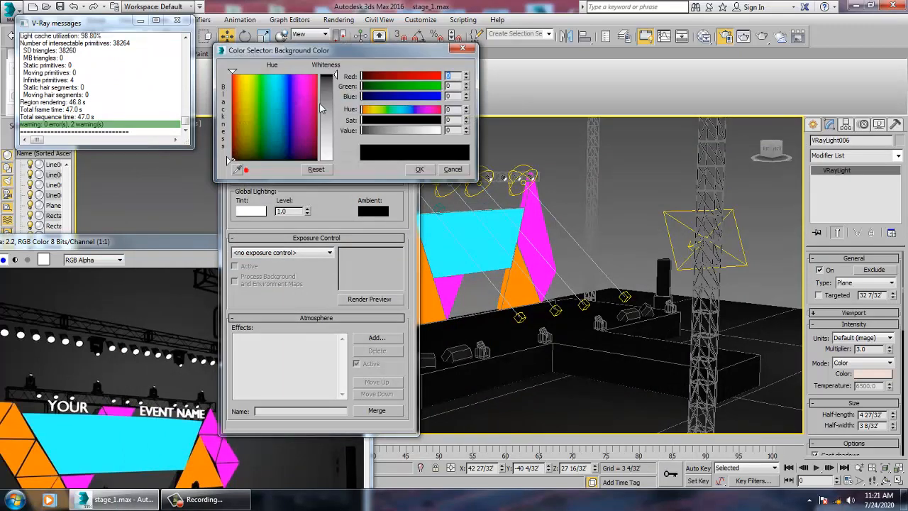
left_click_drag(335, 154, 335, 160)
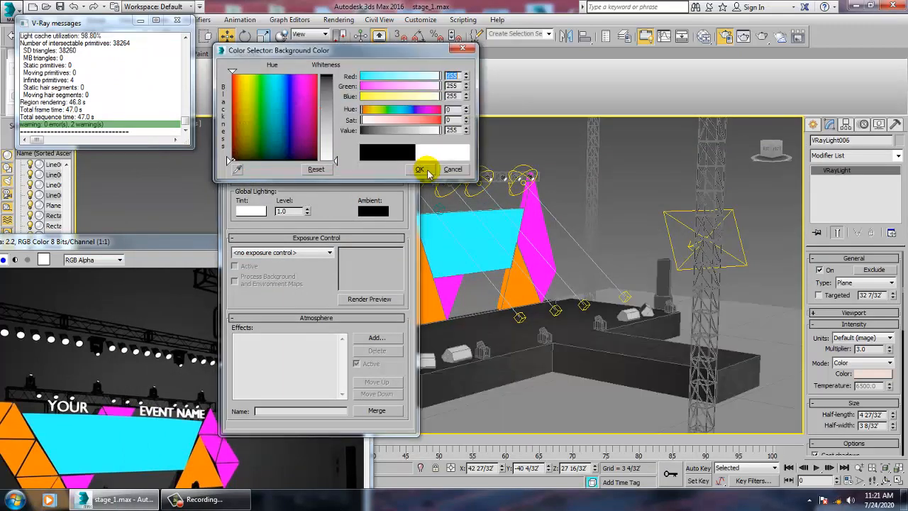
left_click(424, 171)
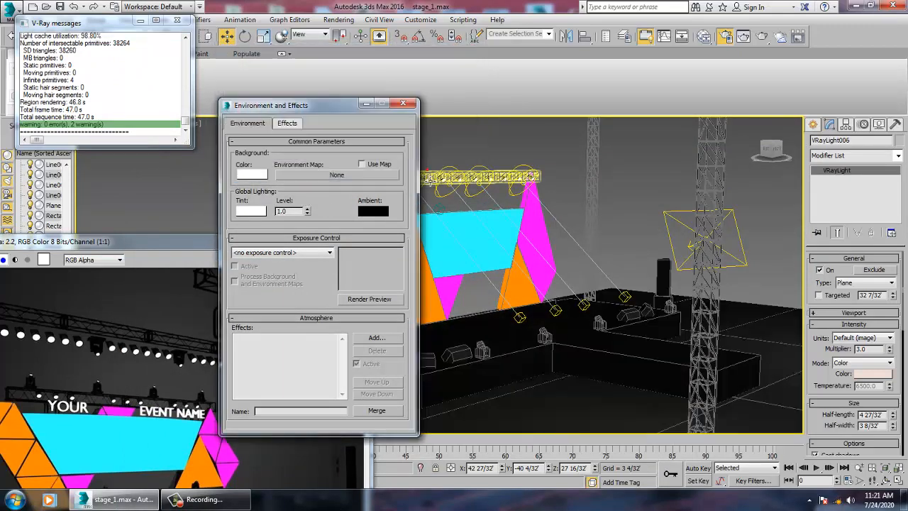
Render the stage to check it against the white background, and close the frame buffer.
left_click(335, 12)
left_click(338, 19)
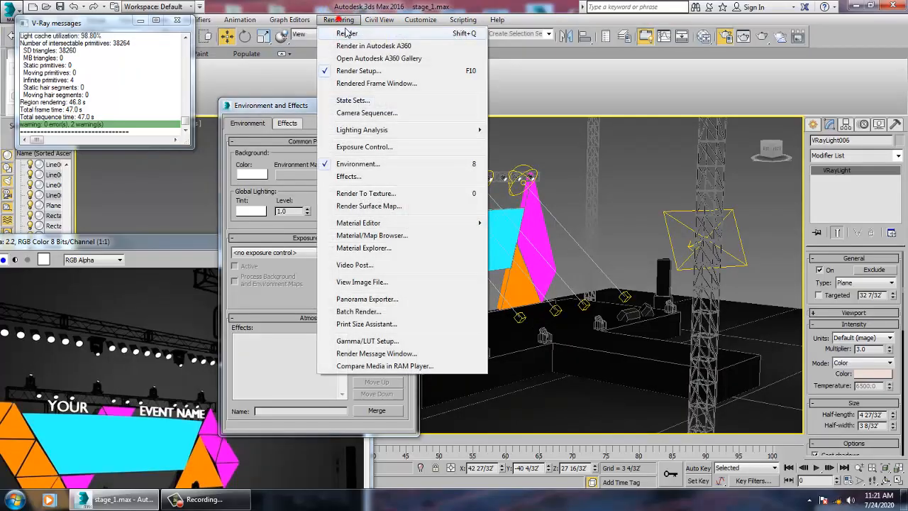
left_click(346, 32)
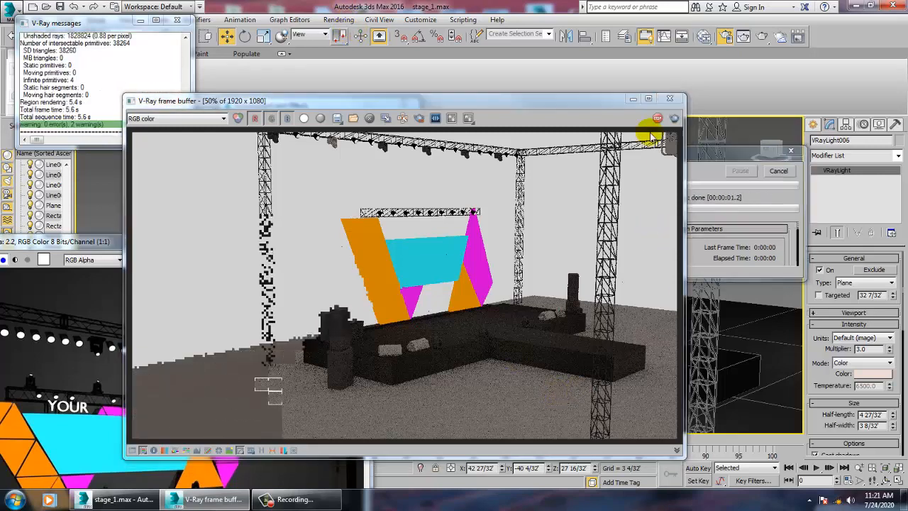
left_click(670, 100)
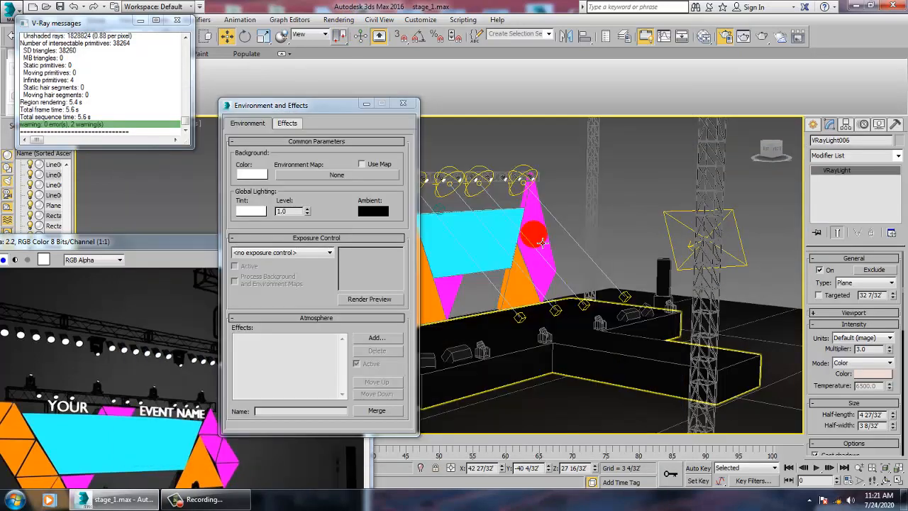
Select the original plane light in front of the stage and scale it up uniformly to about 339 percent.
left_click(675, 235)
key("r")
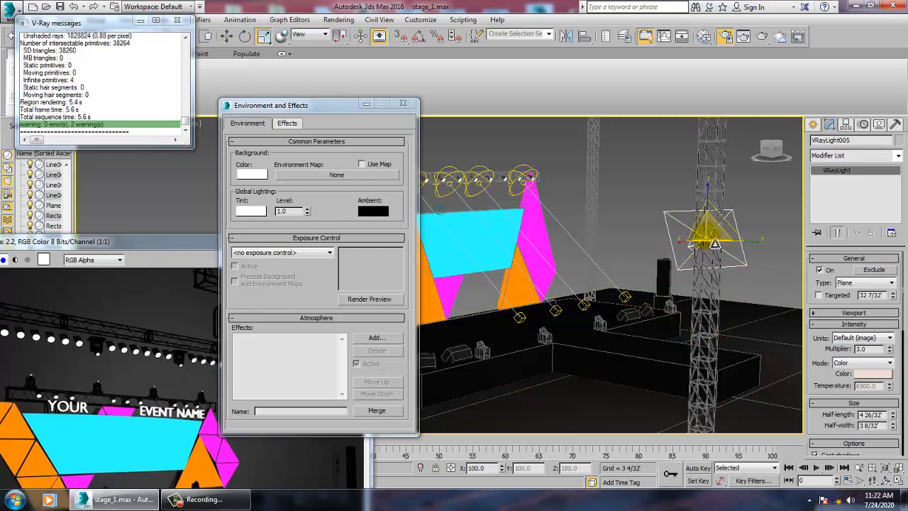
left_click_drag(714, 244, 648, 178)
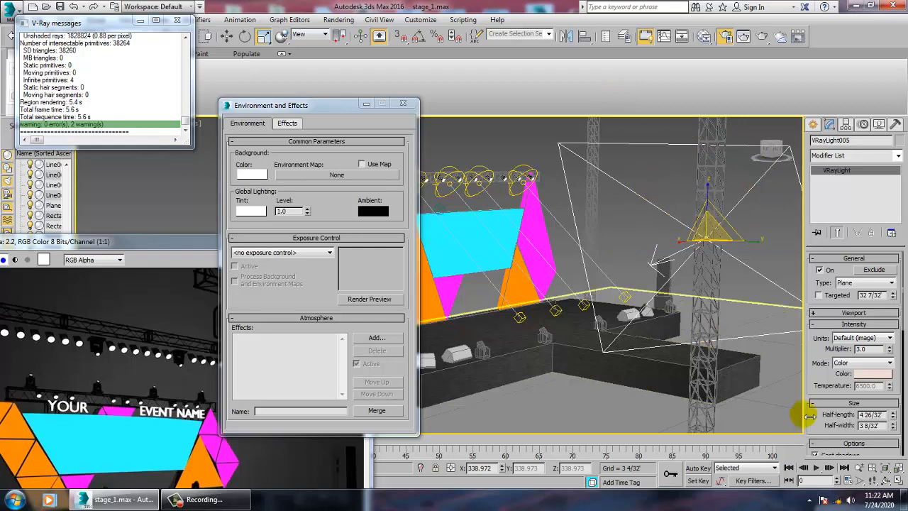
Make the enlarged plane light invisible and turn off its shadow casting.
key("w")
left_click_drag(826, 429, 829, 337)
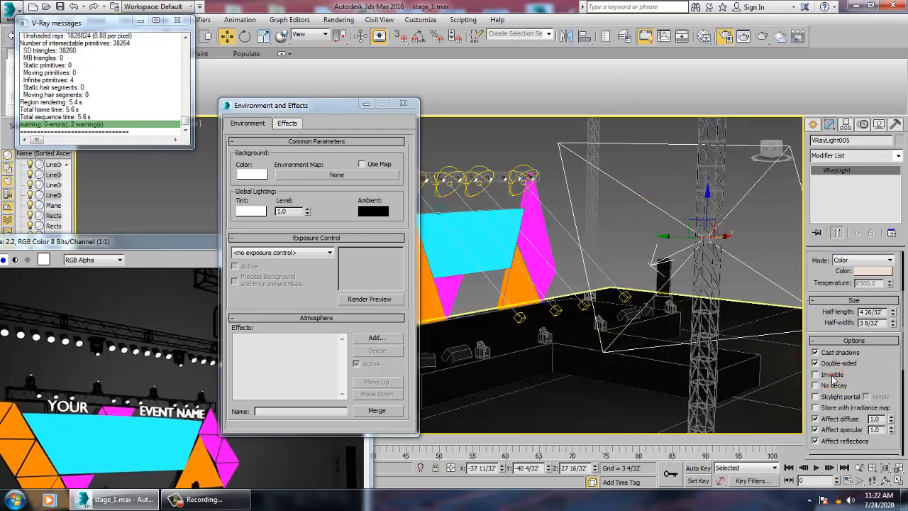
left_click(837, 354)
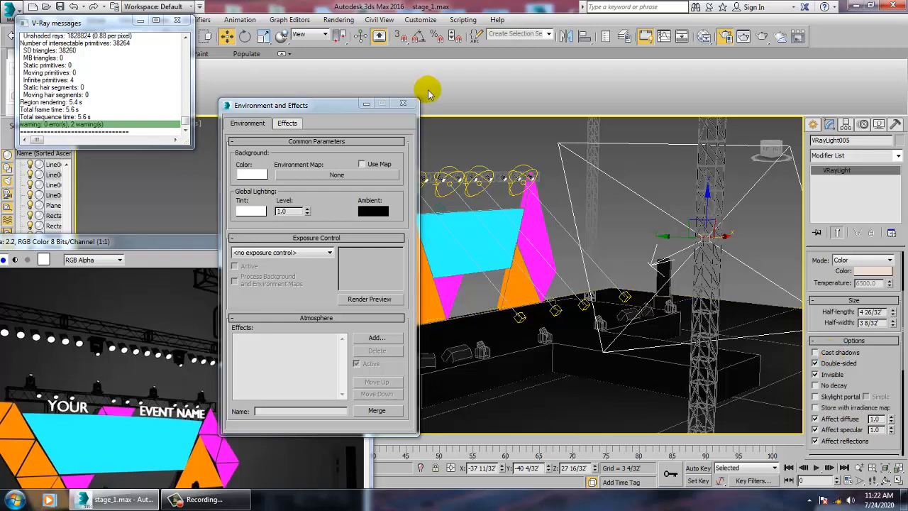
Raise the enlarged plane light's intensity multiplier to 14.0.
left_click(338, 19)
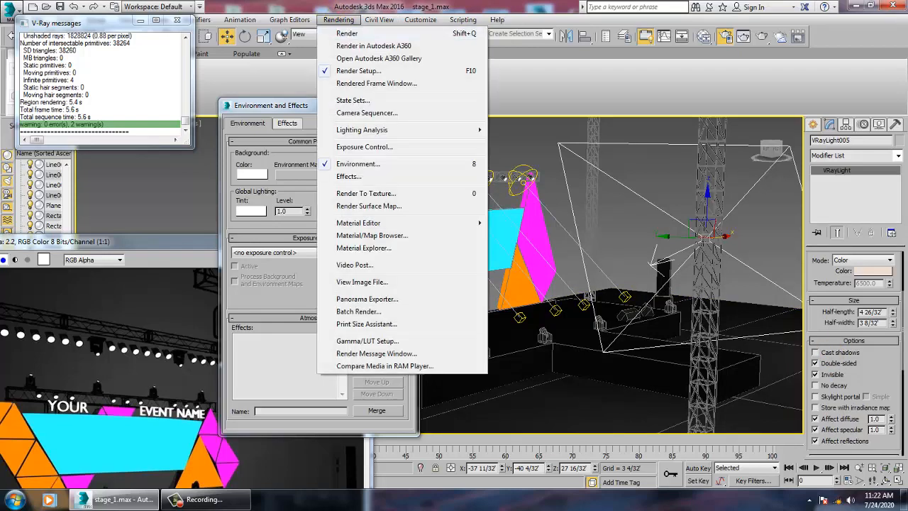
left_click(814, 320)
left_click_drag(824, 339, 827, 409)
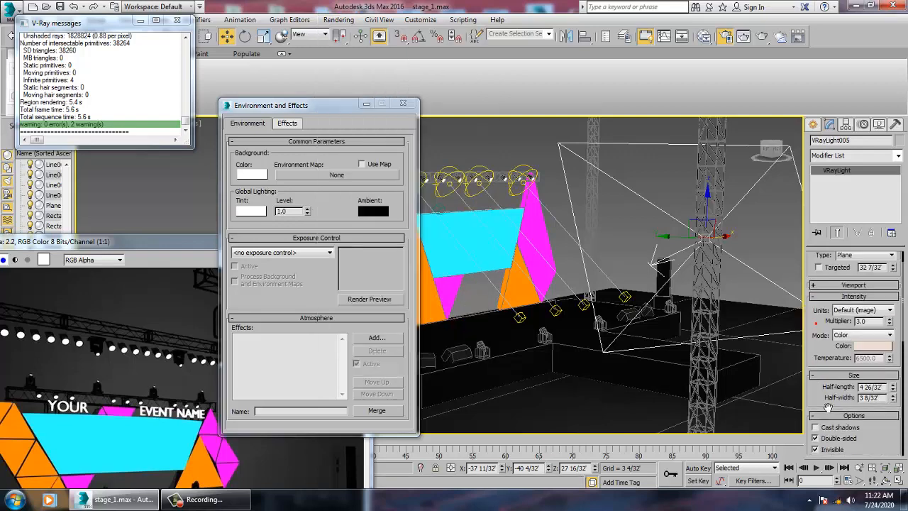
left_click_drag(890, 322, 896, 266)
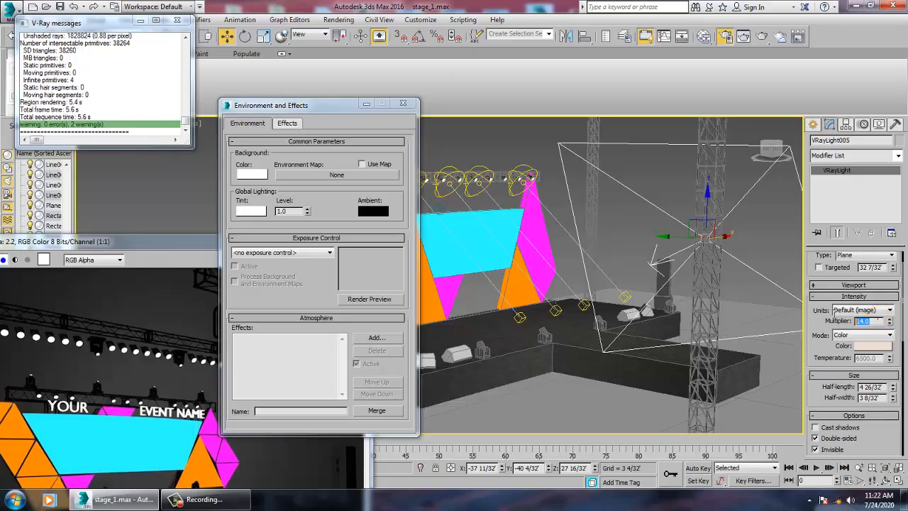
Render the stage to check the stronger plane light, and close the frame buffer.
left_click(338, 19)
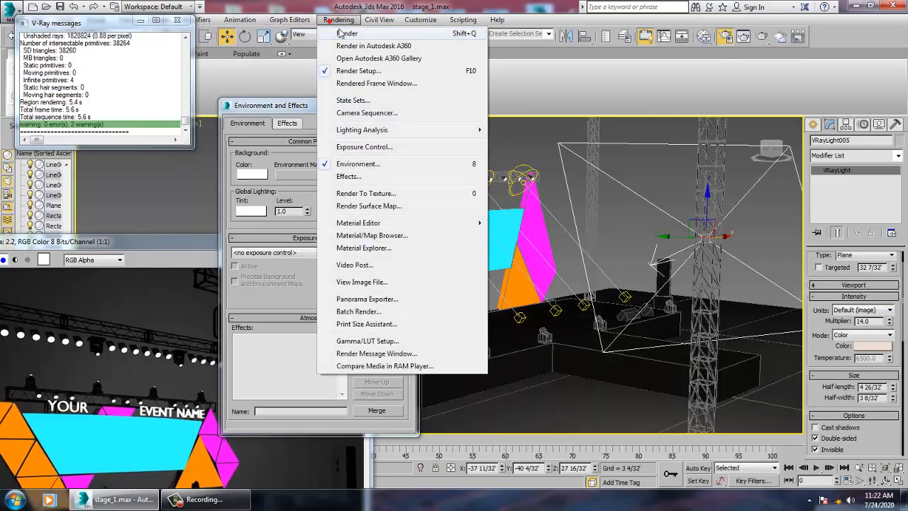
left_click(340, 33)
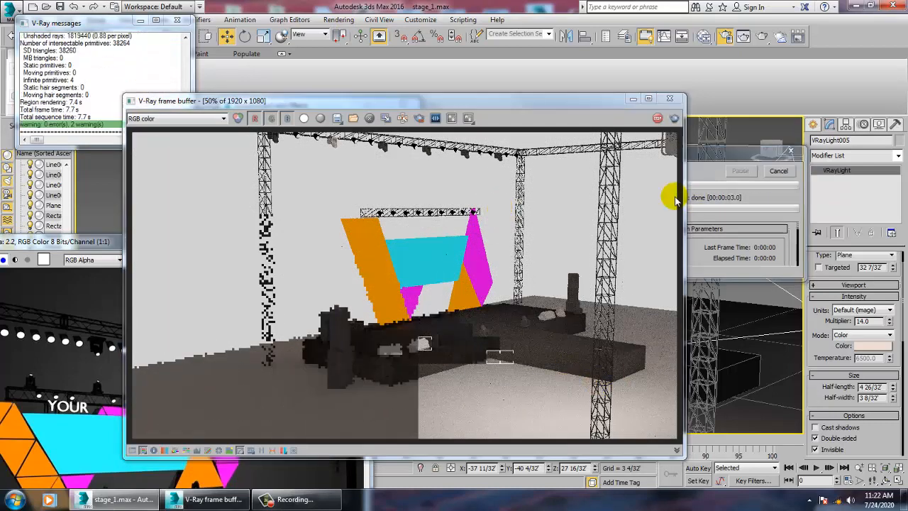
left_click(668, 98)
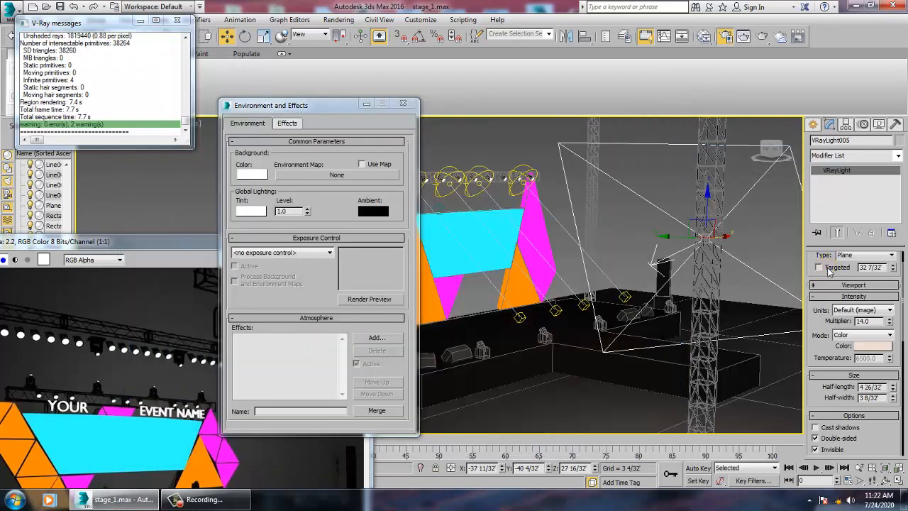
Make the plane light targeted and move it outward along X to about -45 27/32'.
middle_click_drag(508, 298, 532, 411, "alt")
scroll(559, 280, "down", 1)
scroll(559, 280, "down", 3)
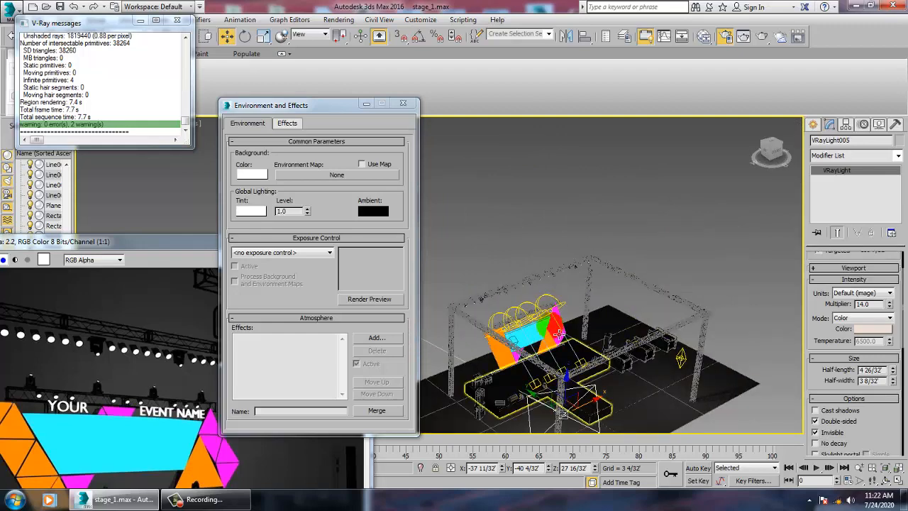
middle_click_drag(559, 334, 656, 353)
scroll(666, 347, "up", 3)
scroll(551, 334, "down", 3)
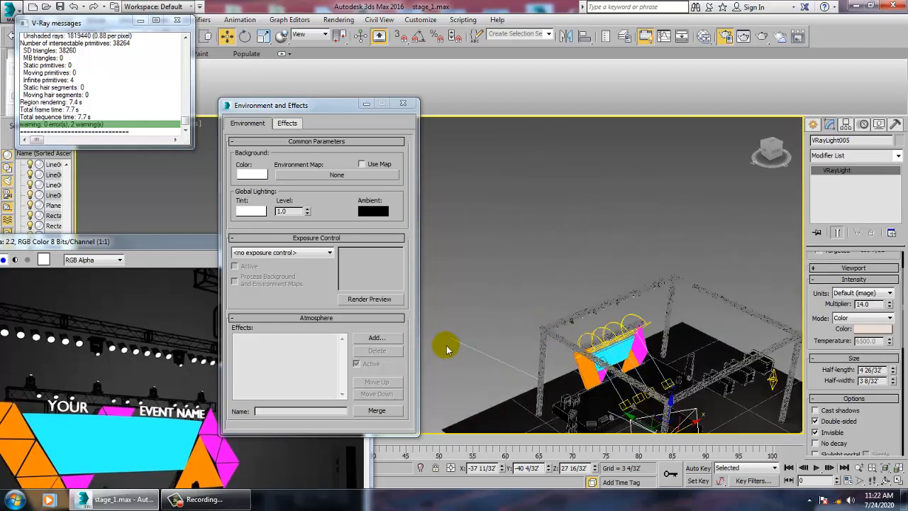
left_click_drag(449, 339, 439, 296)
key("ctrl+z")
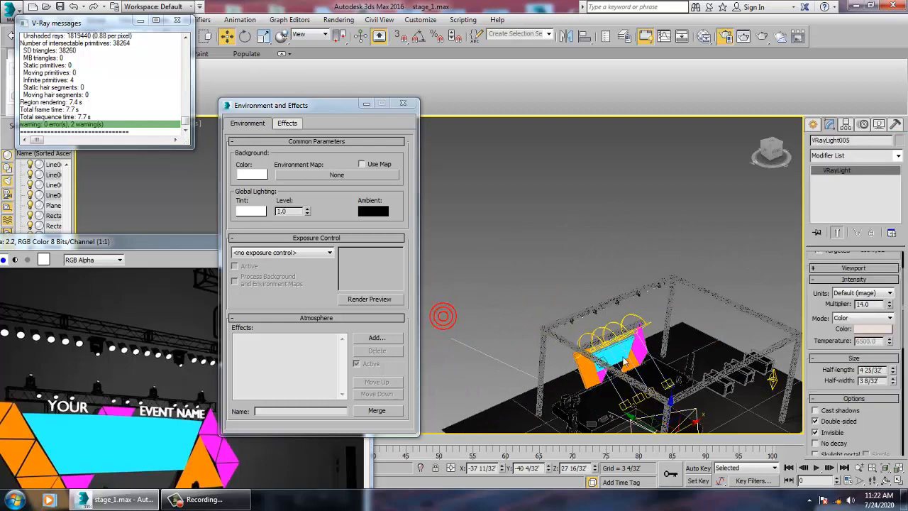
middle_click_drag(442, 314, 632, 244, "alt")
left_click_drag(668, 347, 633, 358)
right_click(633, 359)
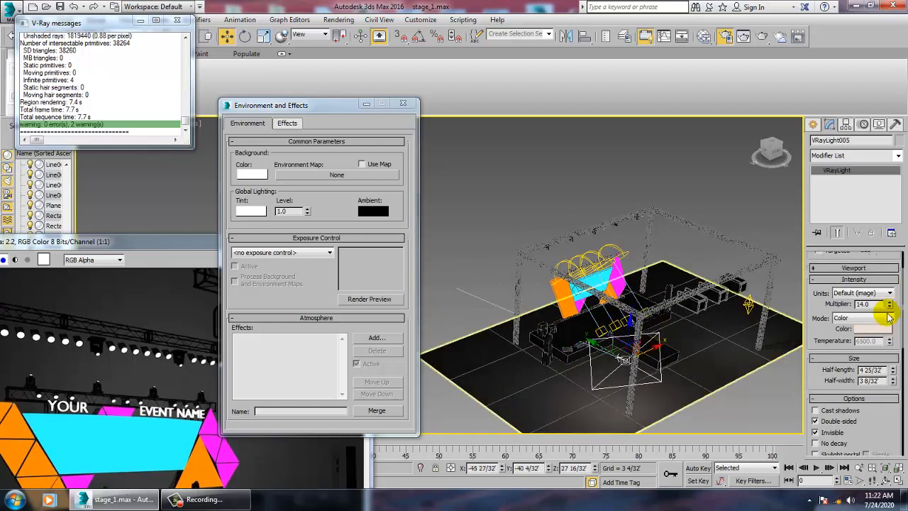
Toggle the plane light's targeting off and on, then move its target along Y toward the stage to about 99 5/32'.
middle_click_drag(490, 279, 662, 322)
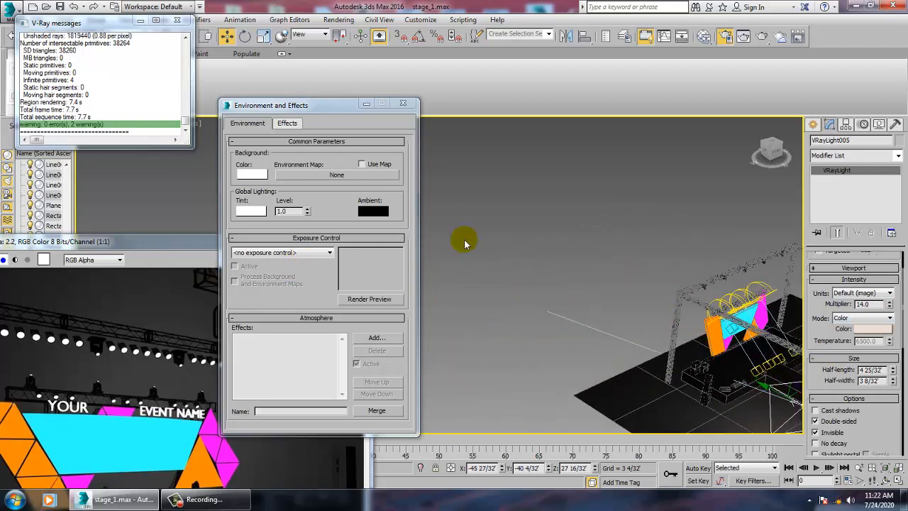
left_click_drag(577, 360, 568, 338)
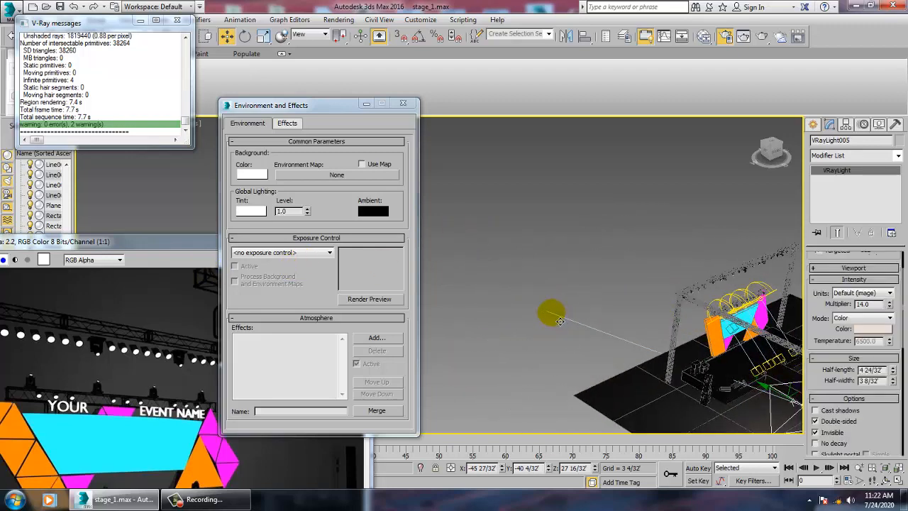
scroll(812, 322, "up", 2)
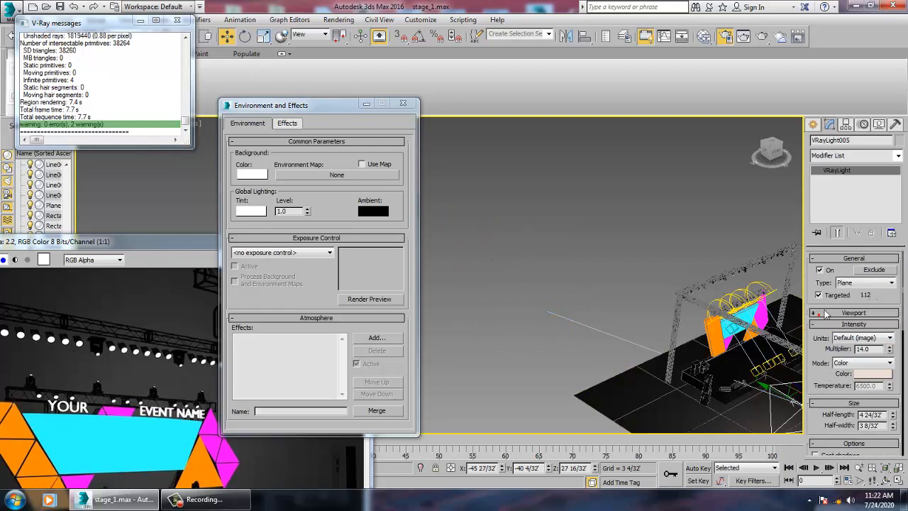
left_click(820, 294)
left_click(820, 294)
middle_click_drag(731, 347, 644, 318)
left_click(504, 293)
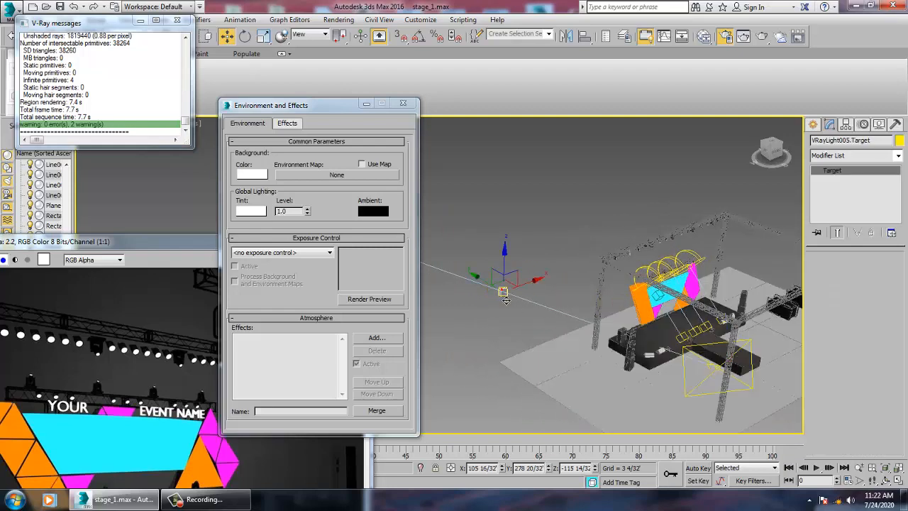
left_click_drag(495, 288, 669, 365)
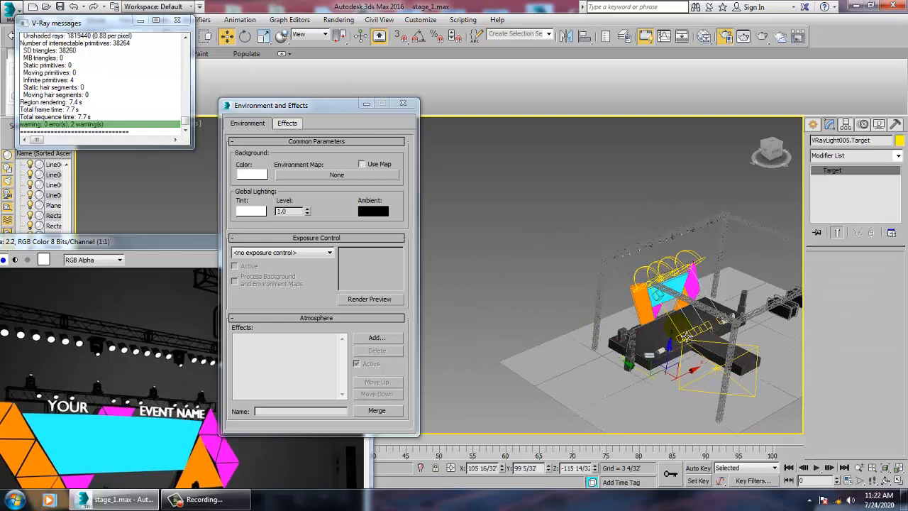
Bring the light's target onto the stage at about X 1 27/32', Y 4 17/32', Z -8 20/32'.
middle_click_drag(670, 365, 780, 436, "alt")
left_click_drag(780, 416, 642, 278)
middle_click_drag(647, 355, 713, 324, "alt")
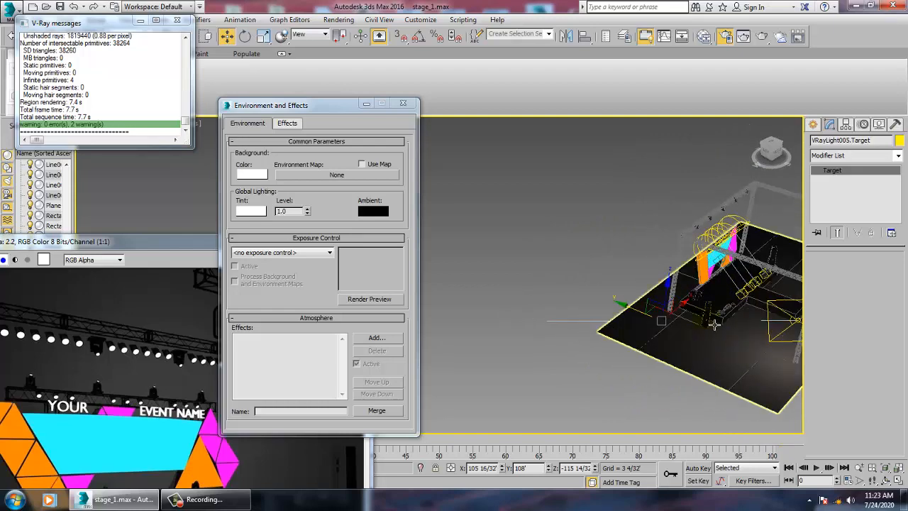
middle_click_drag(713, 284, 682, 310, "alt")
middle_click_drag(613, 327, 668, 272, "alt")
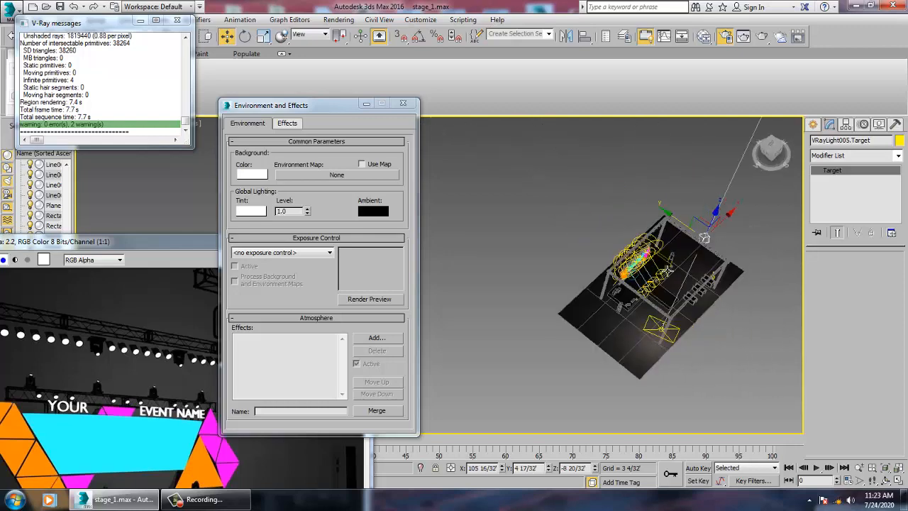
left_click_drag(733, 226, 670, 261)
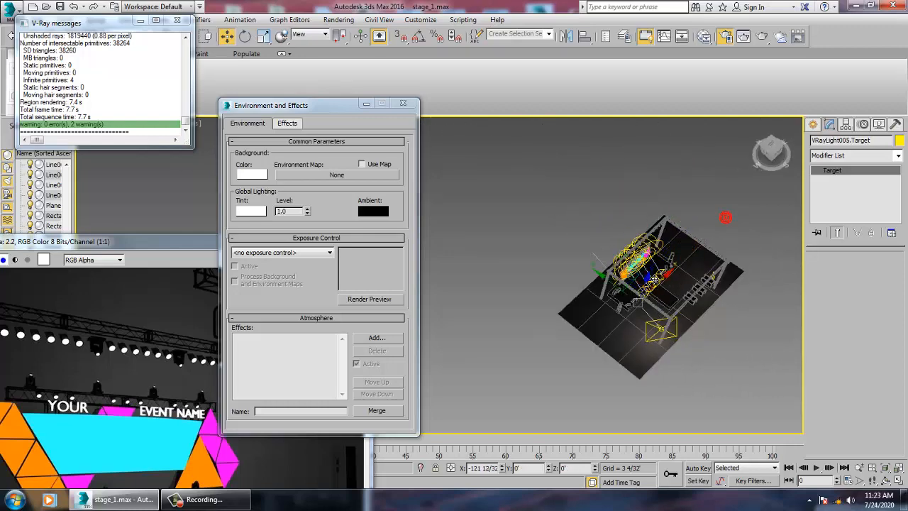
scroll(670, 284, "up", 5)
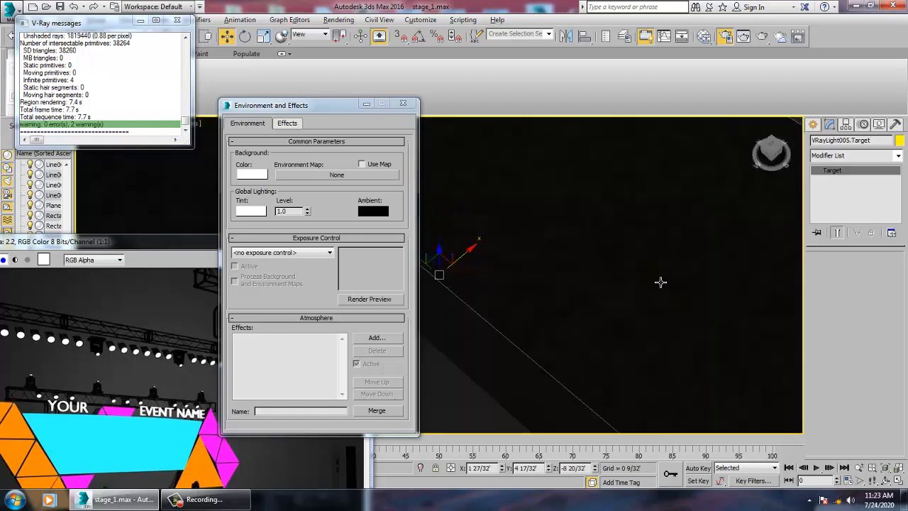
scroll(657, 270, "down", 5)
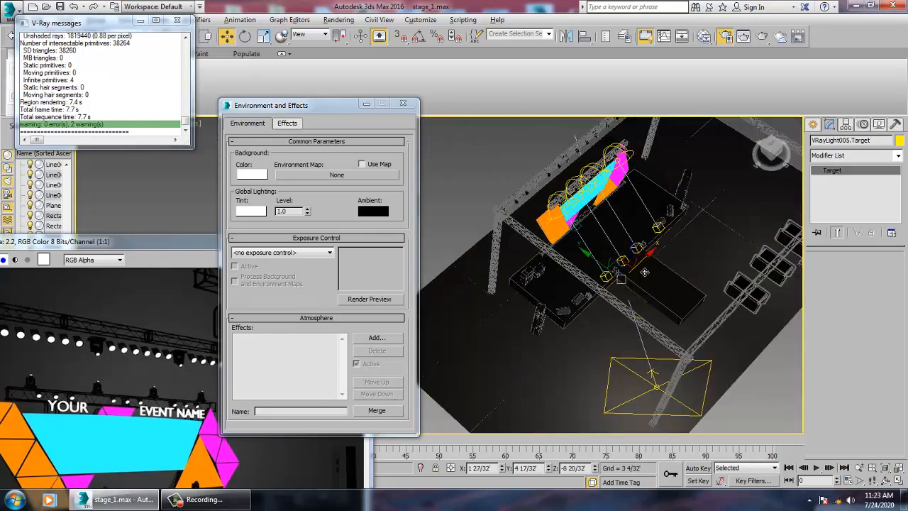
Render the whole stage to check the aimed plane light, and close the frame buffer.
middle_click_drag(640, 313, 650, 263, "alt")
middle_click_drag(657, 253, 634, 309, "alt")
left_click(332, 19)
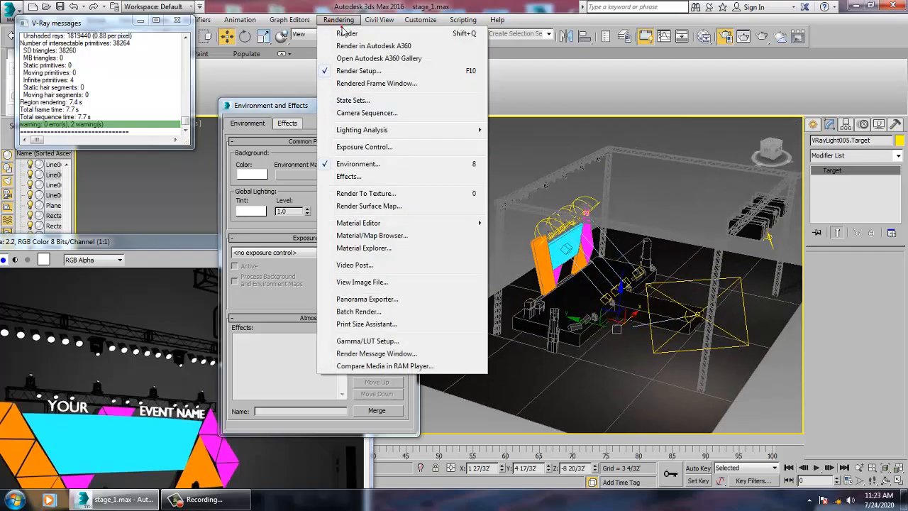
left_click(348, 30)
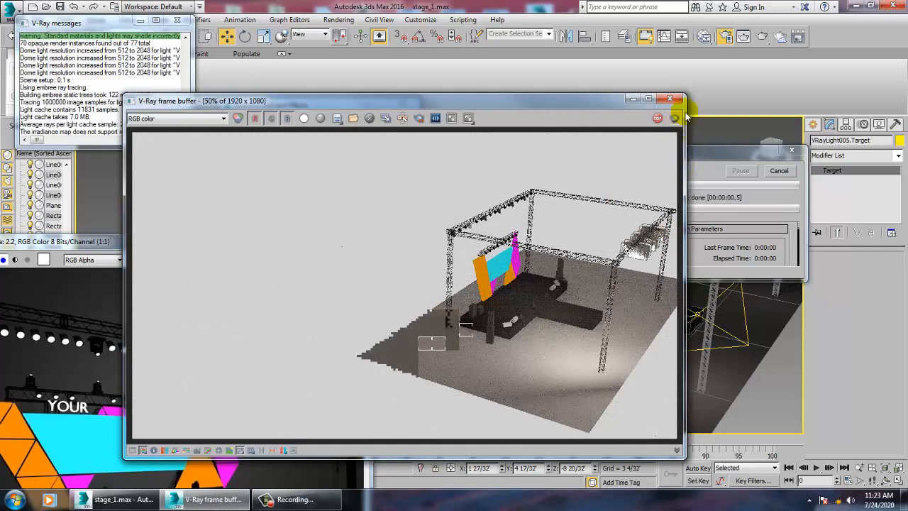
left_click(666, 101)
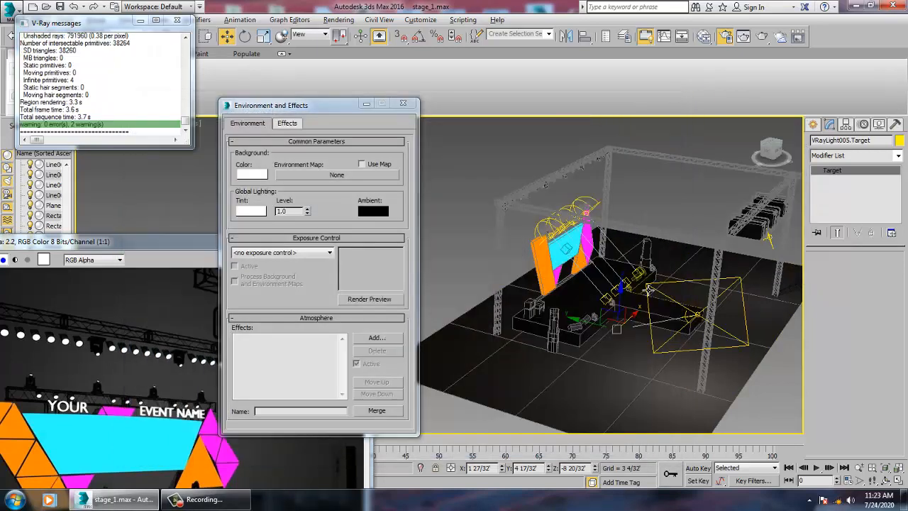
Move the targeted plane light along Y to the side of the stage, at about -4 14/32'.
middle_click_drag(690, 315, 715, 318, "alt")
left_click(708, 319)
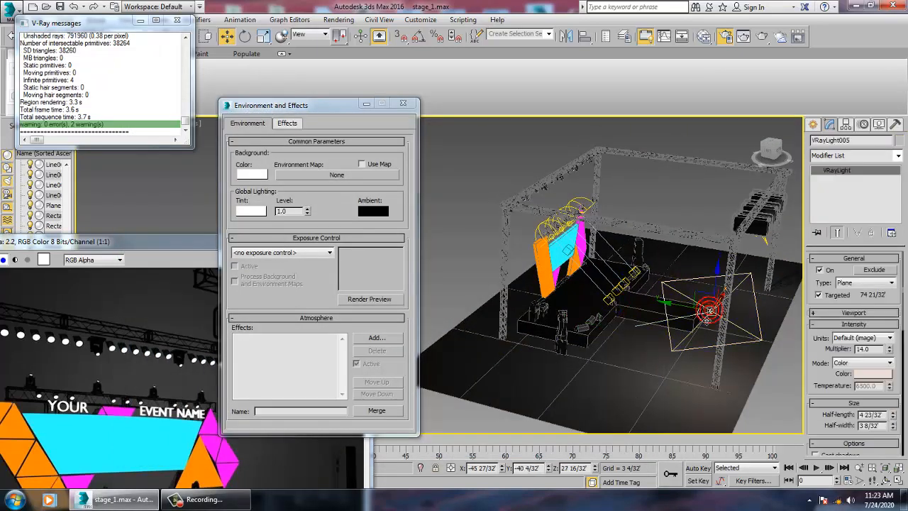
left_click_drag(689, 312, 583, 286)
Select the plane light's target and move it toward the backdrop at about Y 19 20/32', Z 4 19/32'.
key("F3")
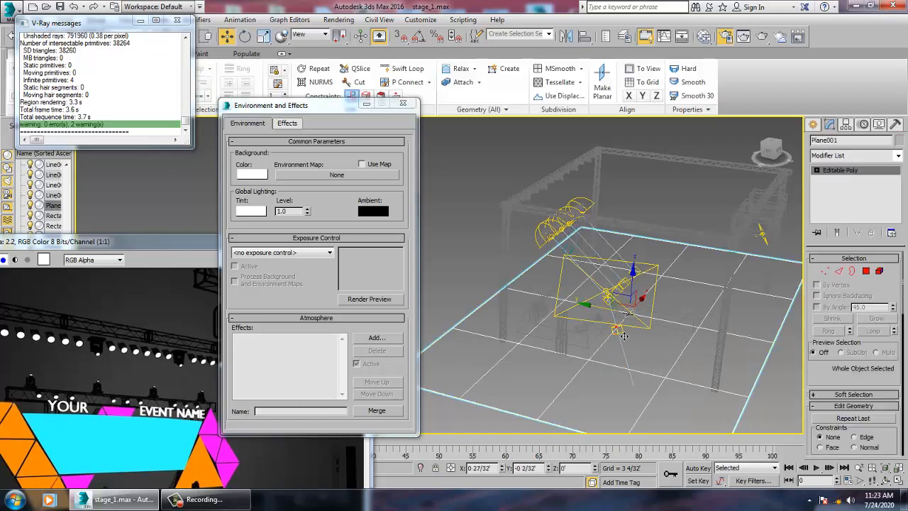
left_click(616, 339)
key("F3")
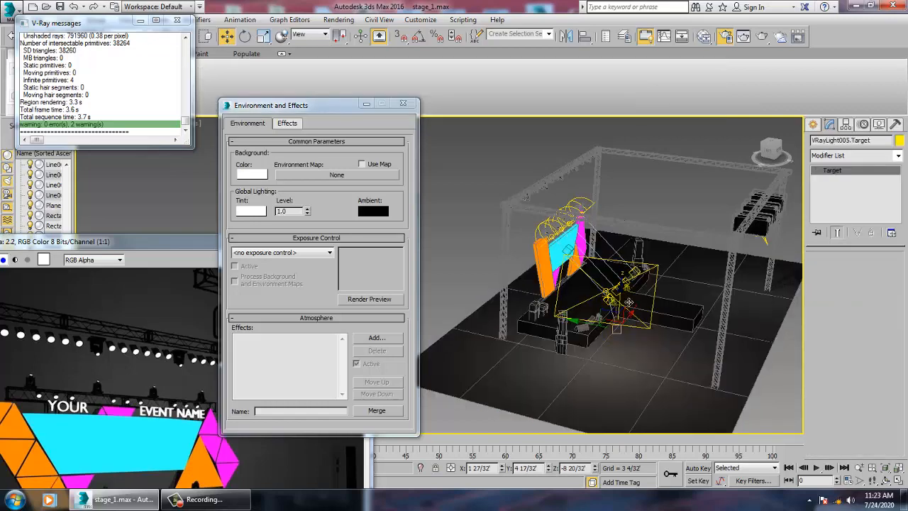
left_click_drag(629, 302, 631, 266)
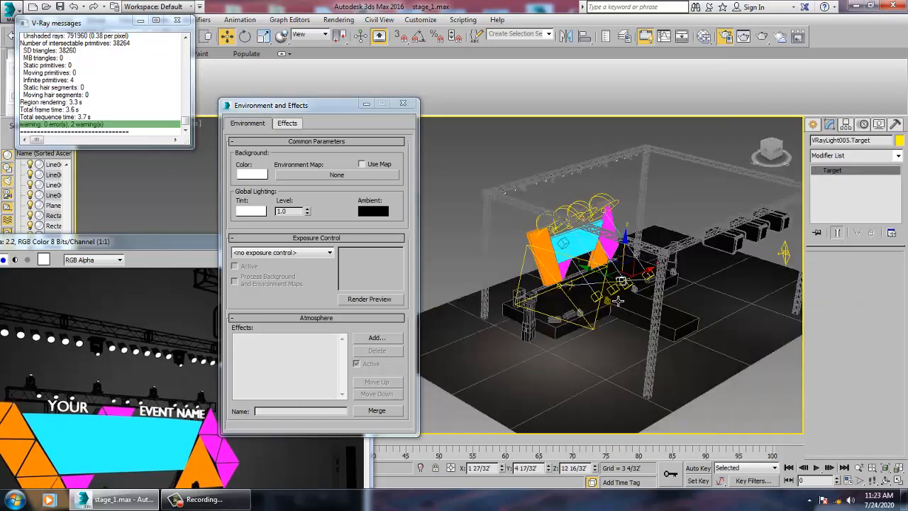
scroll(611, 277, "up", 5)
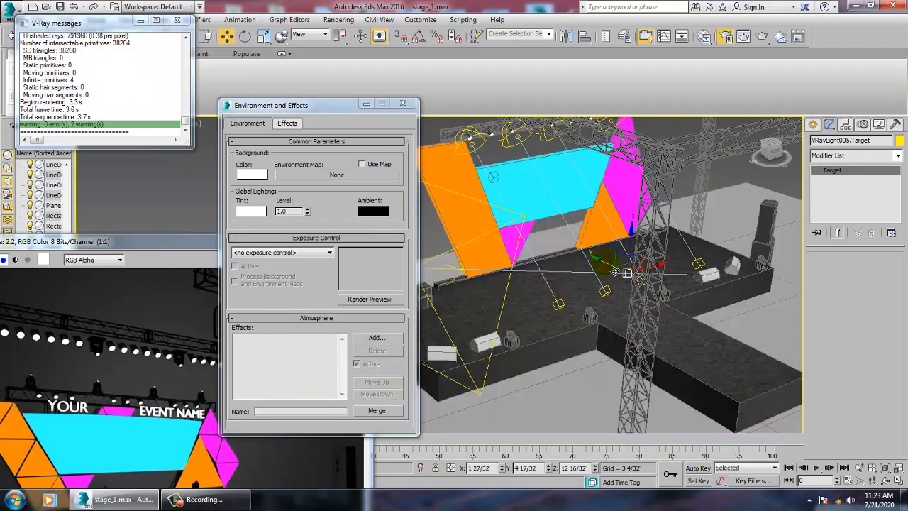
left_click_drag(610, 274, 575, 260)
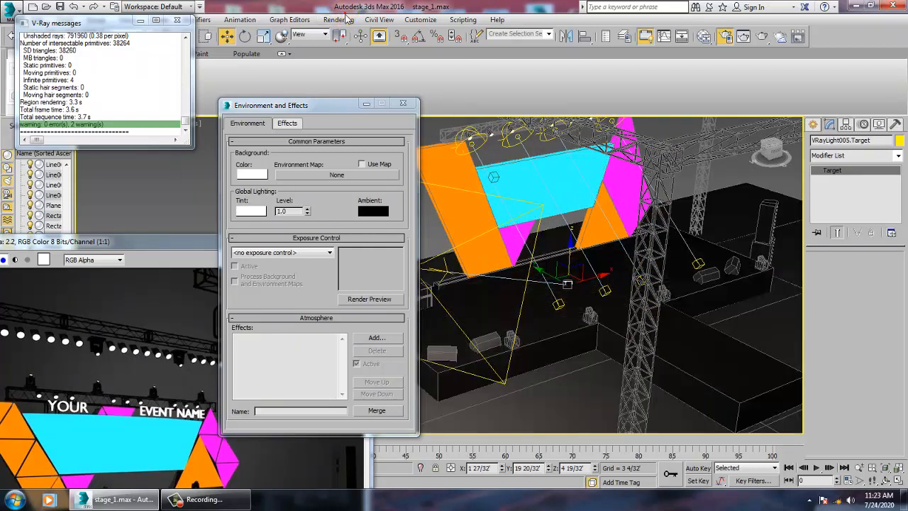
Render a closer view of the stage to check the repositioned plane light, and close the frame buffer.
left_click(339, 20)
left_click(349, 34)
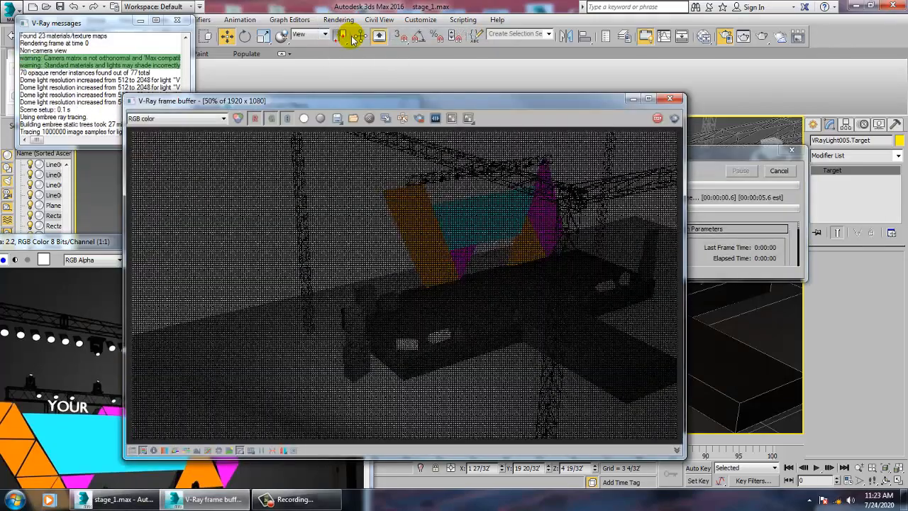
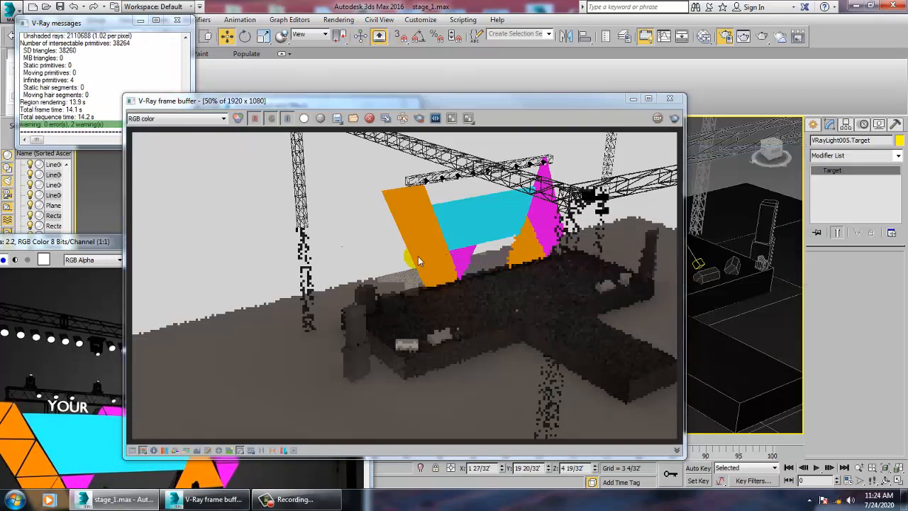
left_click(672, 100)
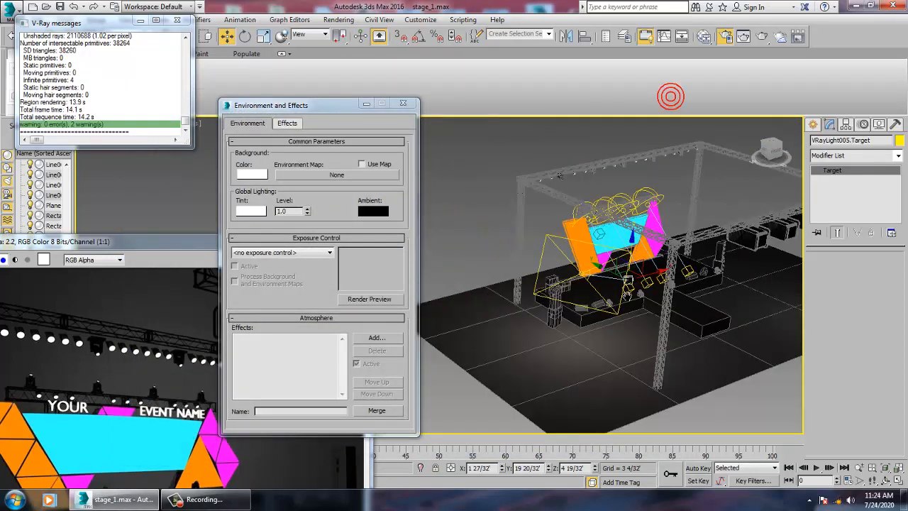
Delete the separate plane light standing off the stage beside the outer truss tower.
left_click(704, 297)
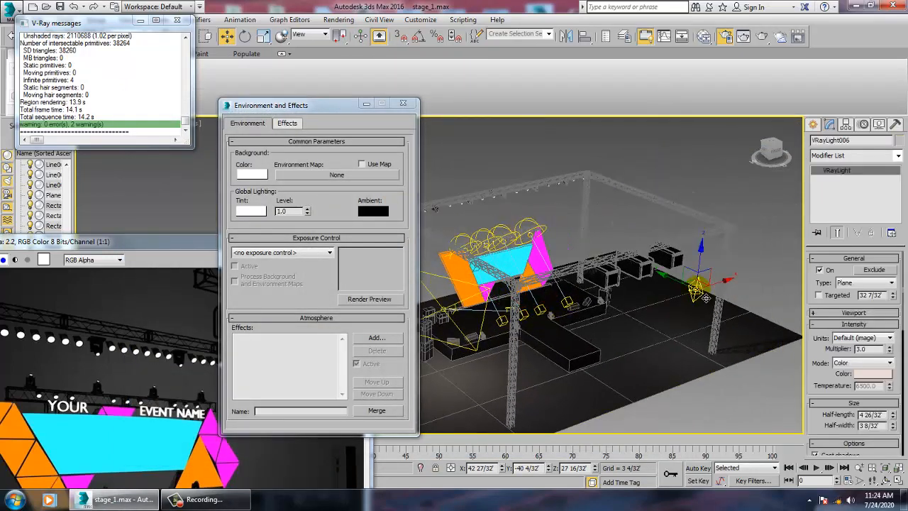
left_click(650, 320)
left_click(454, 332)
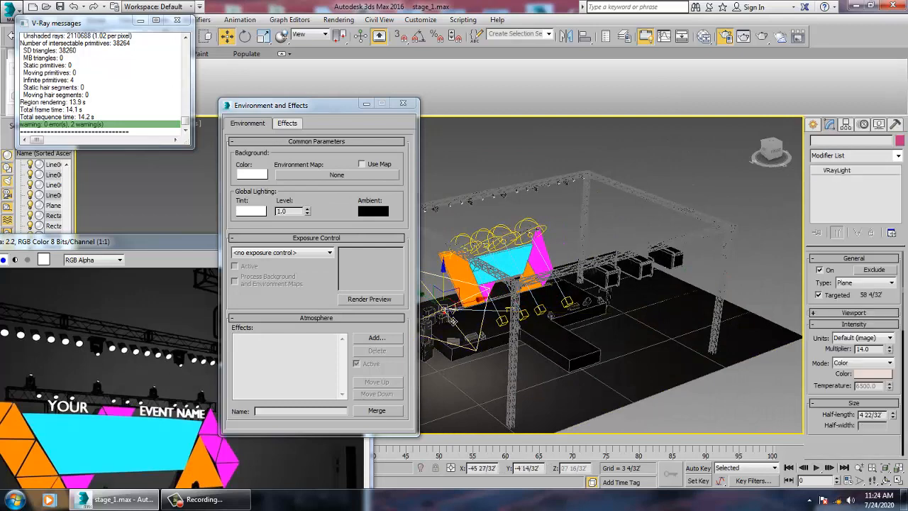
left_click(566, 36)
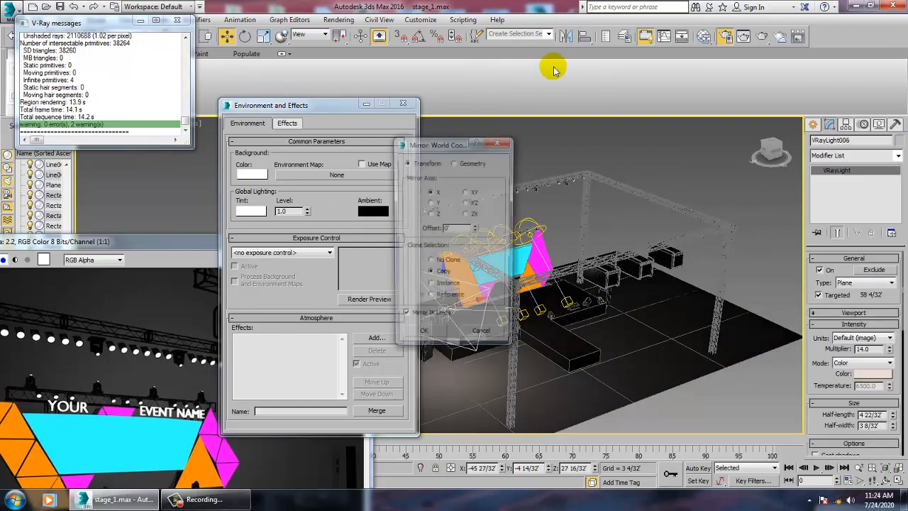
left_click(426, 337)
left_click(819, 295)
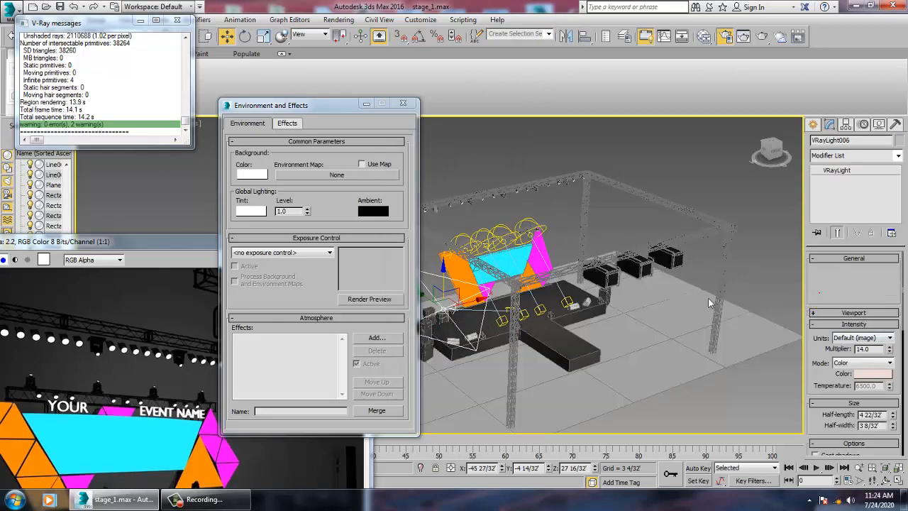
left_click_drag(482, 308, 625, 294)
right_click(626, 295)
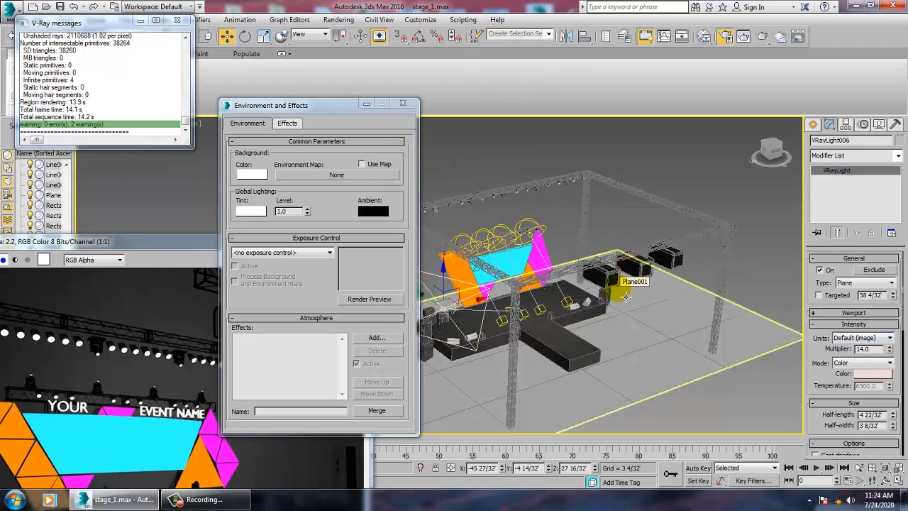
key("ctrl+z")
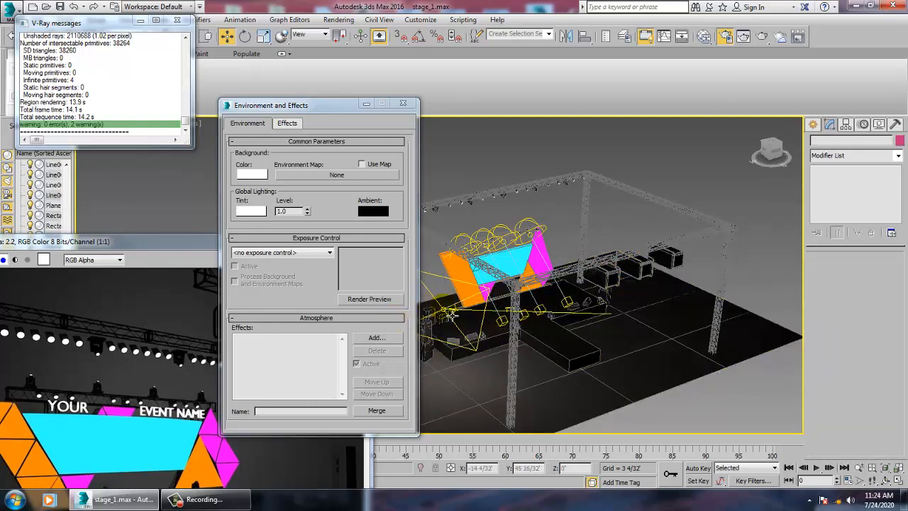
Mirror the targeted plane light across X as a copy and move it to the opposite side, at about X 33 24/32'.
left_click(449, 316)
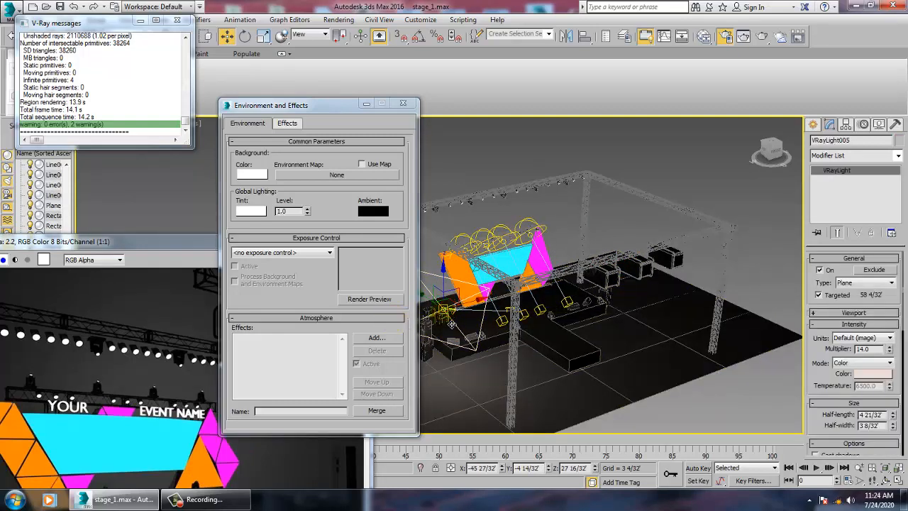
left_click(567, 37)
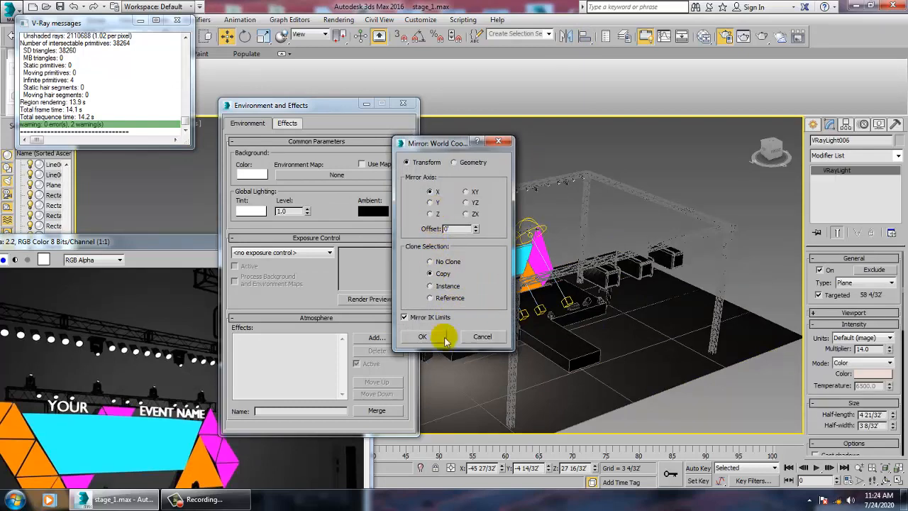
left_click(423, 337)
mouse_move(496, 315)
middle_mouse_down("alt")
mouse_move(520, 316)
mouse_move(496, 319)
middle_mouse_up("alt")
left_click_drag(507, 357, 706, 302)
middle_click_drag(638, 340, 674, 357, "alt")
scroll(564, 340, "up", 3)
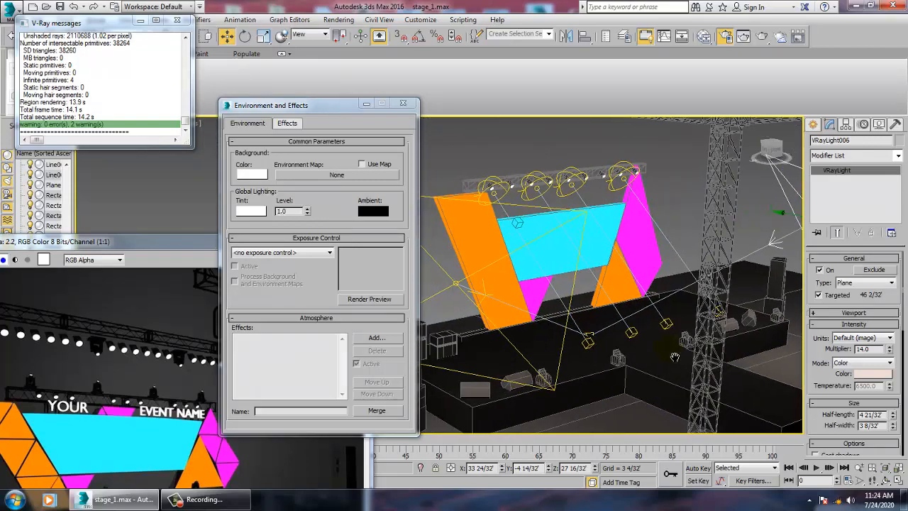
Render a view of the whole stage to check the mirrored plane light, and close the frame buffer.
left_click(347, 20)
left_click(348, 33)
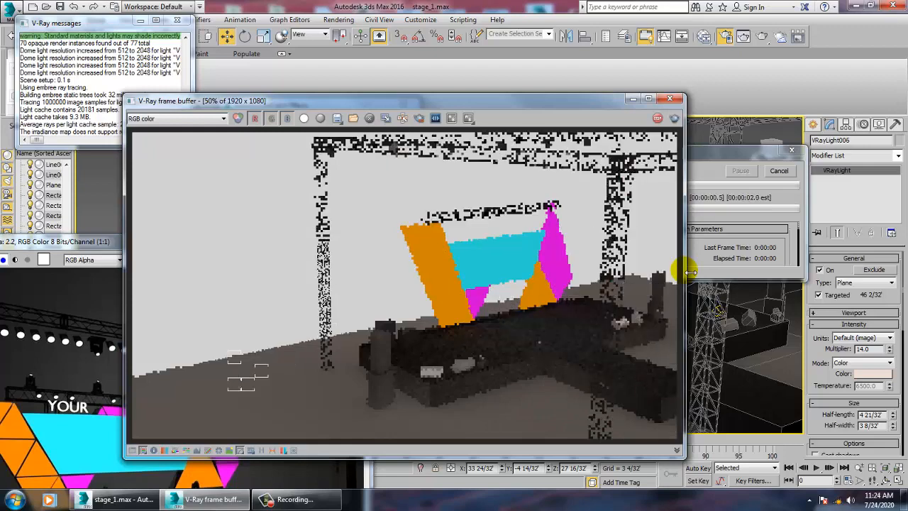
left_click(671, 100)
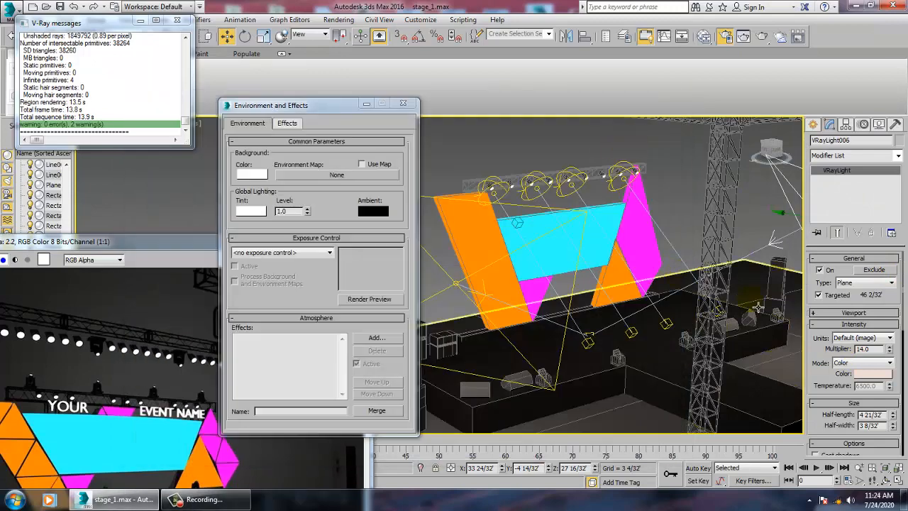
Move the target of the dome light above the orange panel up to the backdrop, at about Y 27 11/32', Z 22 31/32'.
middle_click_drag(757, 306, 571, 321, "alt")
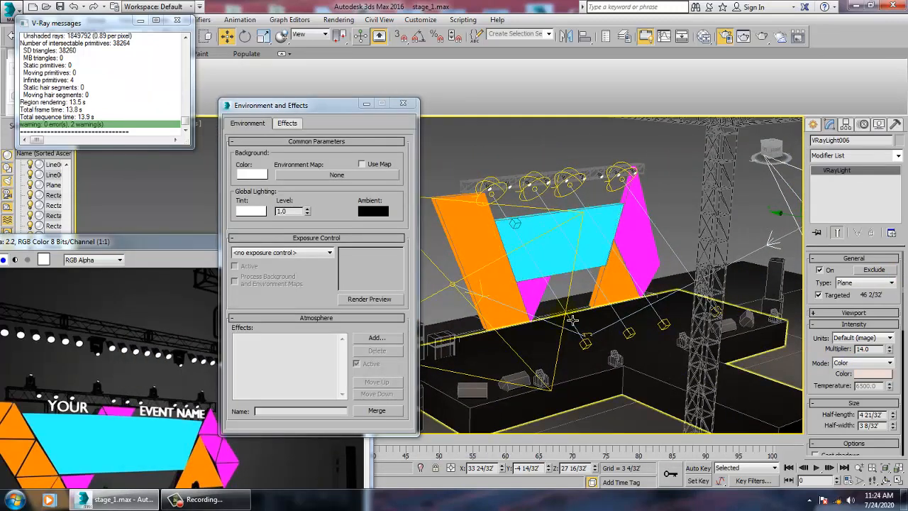
left_click(584, 344)
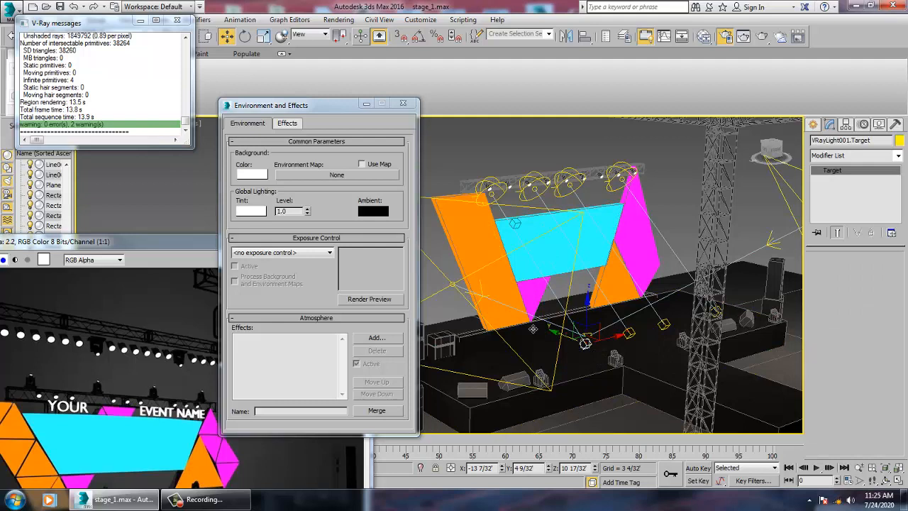
left_click_drag(533, 328, 509, 292)
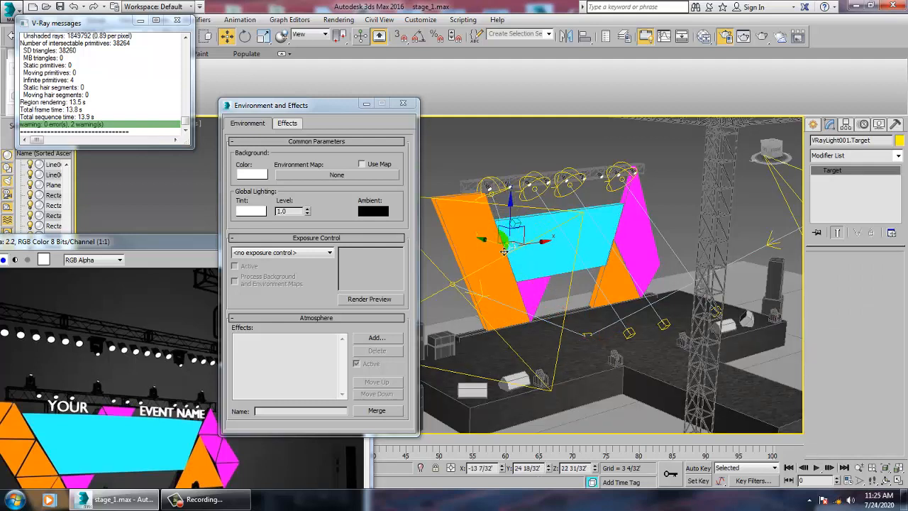
left_click_drag(504, 251, 493, 246)
scroll(503, 239, "up", 5)
scroll(535, 253, "down", 2)
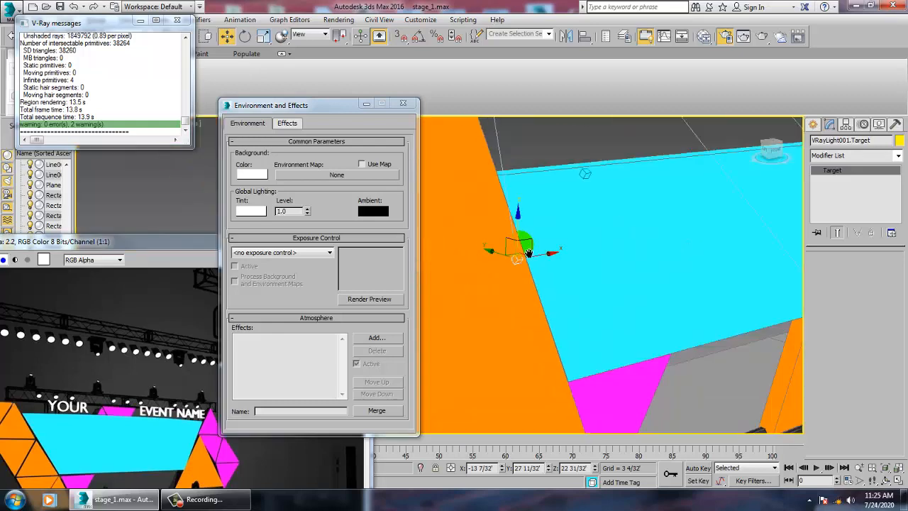
middle_click_drag(526, 248, 593, 379)
Select the dome light above the orange panel and set its intensity multiplier to 1.0.
left_click(570, 222)
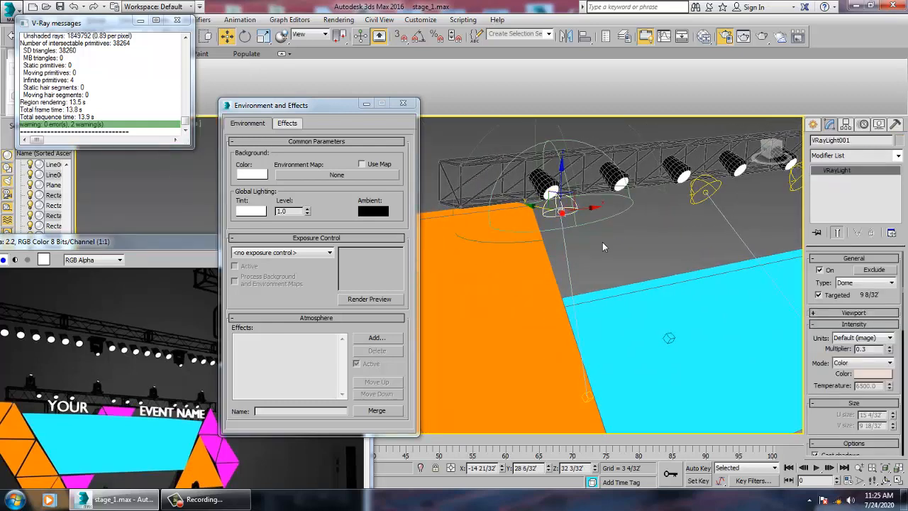
double_click(878, 349)
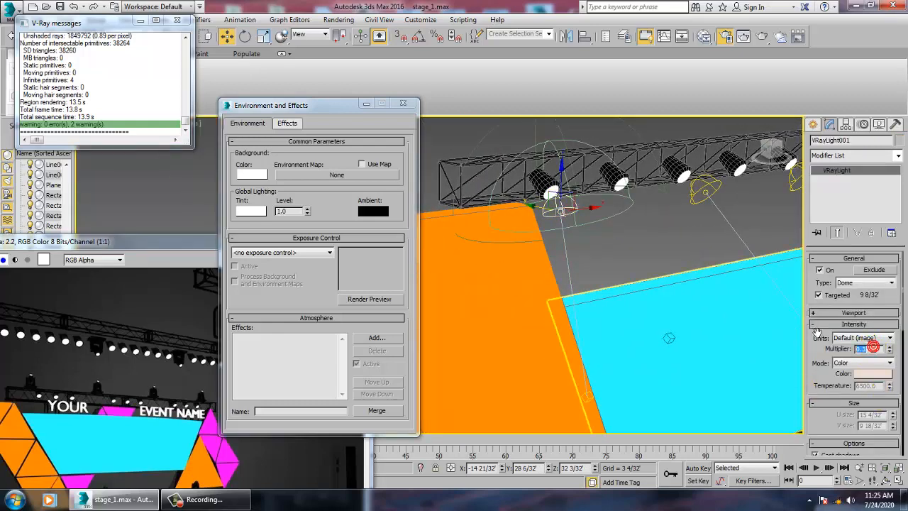
middle_click_drag(682, 356, 607, 315, "alt")
Render the backdrop to check the retargeted dome light, and close the frame buffer.
left_click(339, 19)
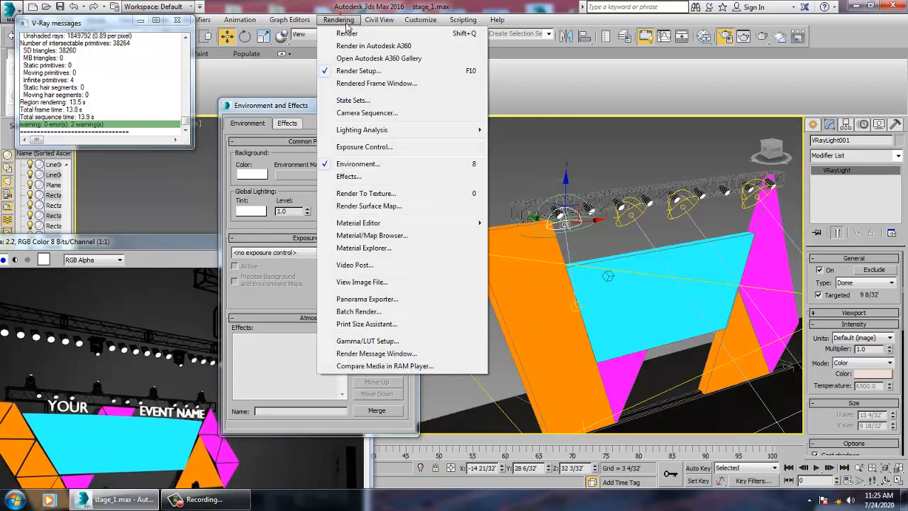
left_click(350, 35)
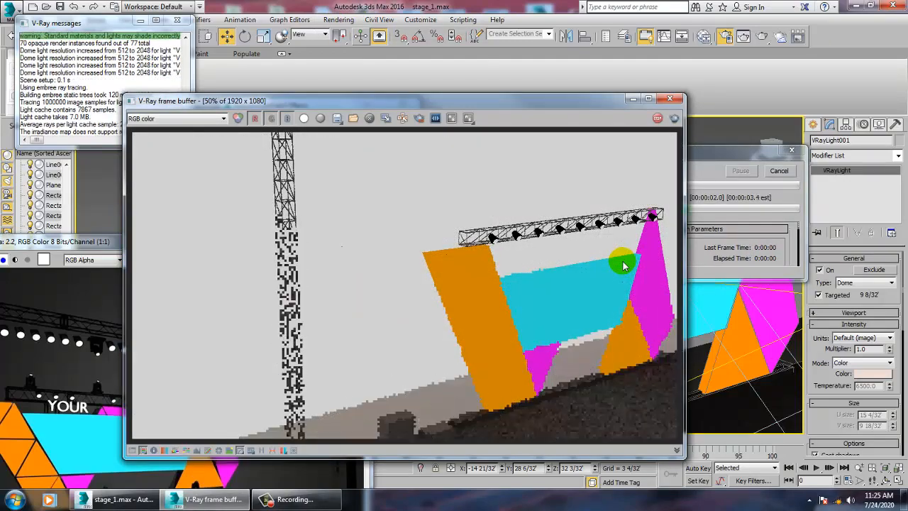
left_click(673, 98)
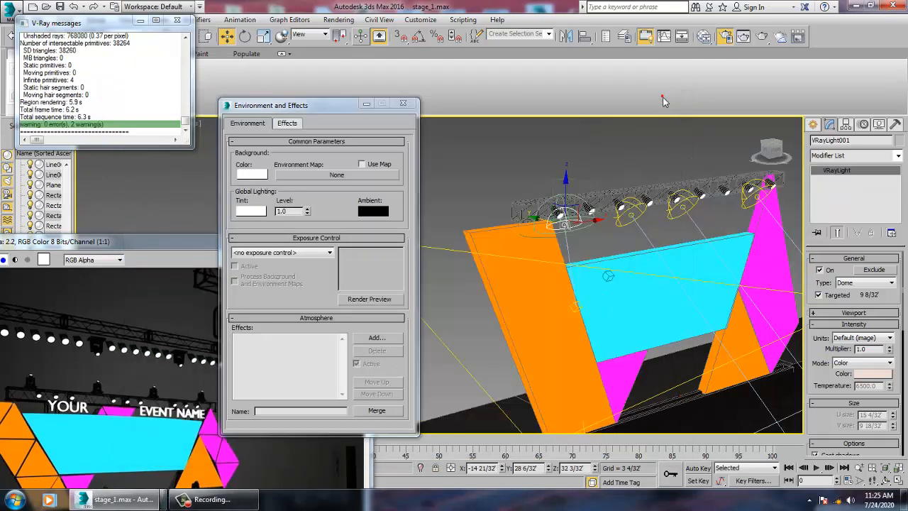
Undo the recent changes to the dome light, including its target's move to the backdrop.
key("ctrl+z")
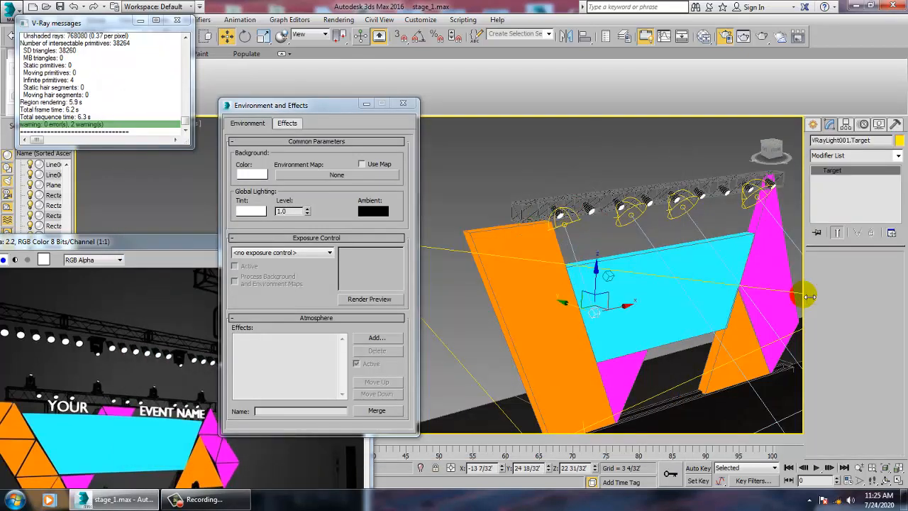
key("ctrl+z")
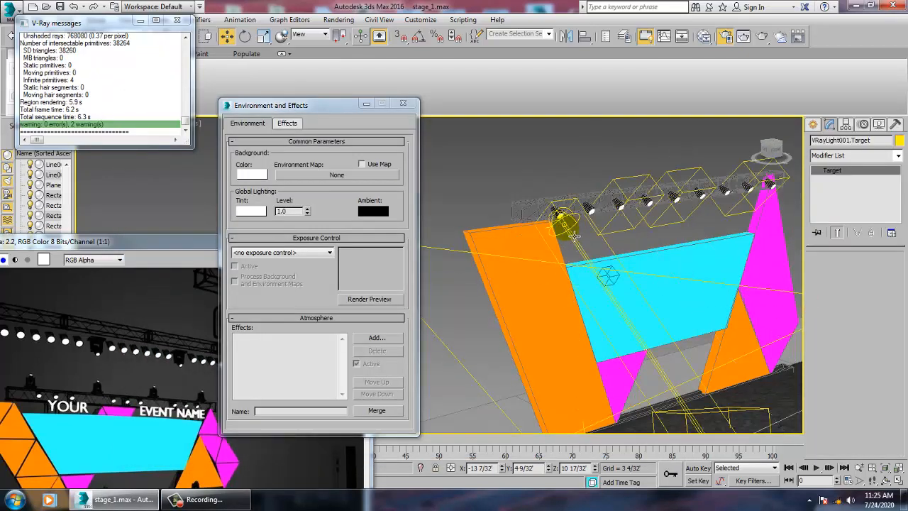
Raise the multiplier of the dome light above the orange panel to 25.3, test-render the backdrop, and close the frame buffer.
left_click(573, 232)
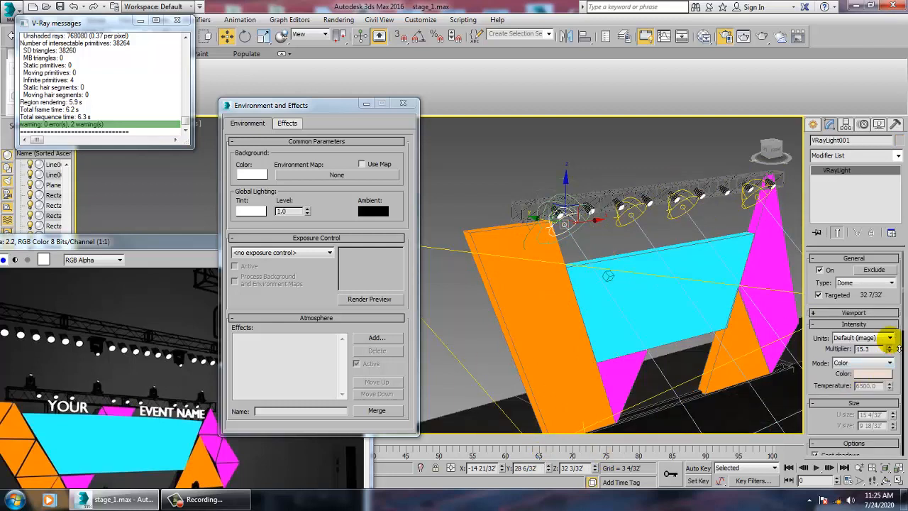
left_click(339, 20)
left_click(348, 30)
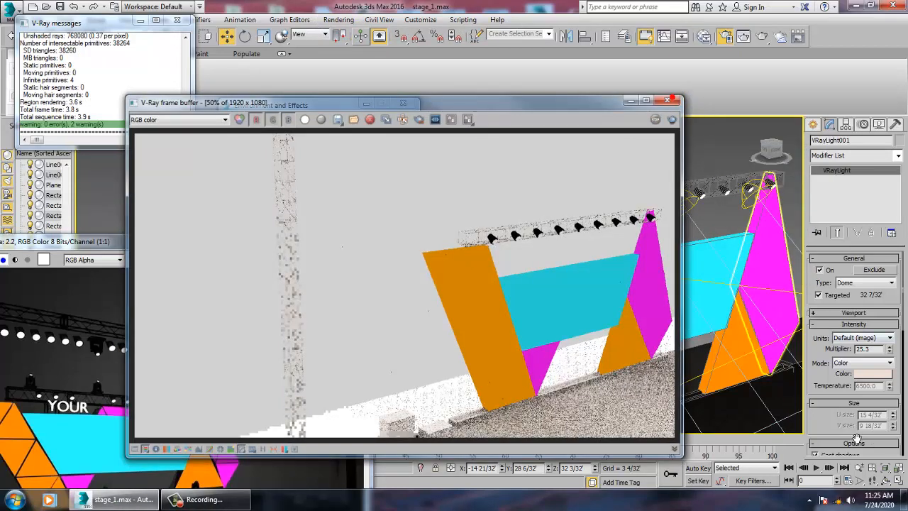
left_click(673, 101)
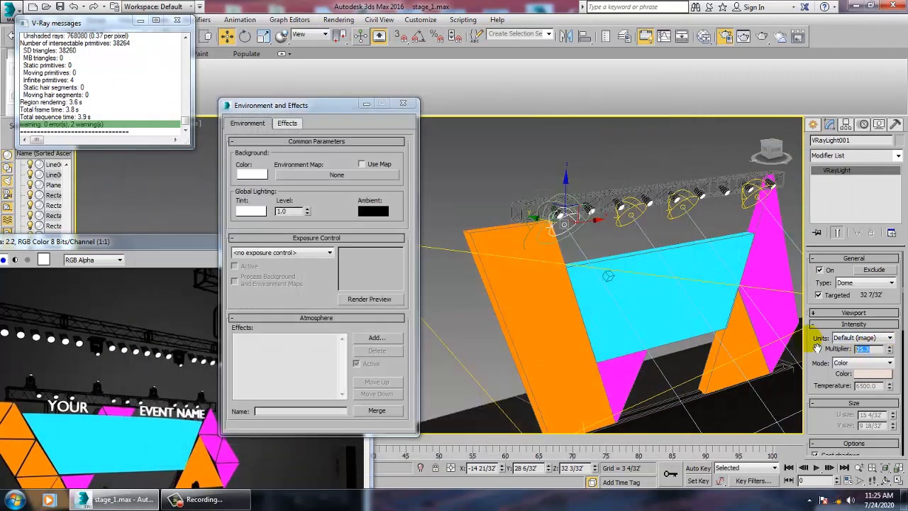
Set the intensity multiplier of the dome light above the orange panel back to 1.0.
scroll(608, 276, "down", 8)
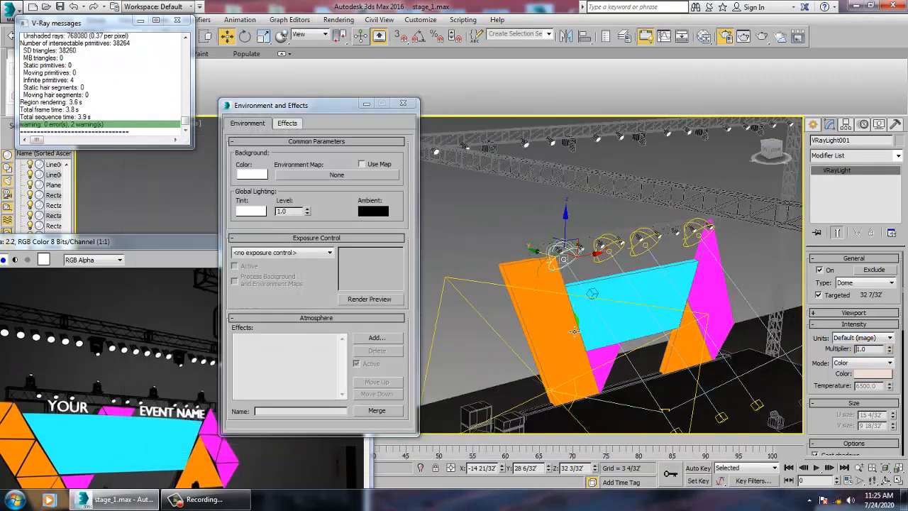
middle_click_drag(594, 313, 592, 290, "alt")
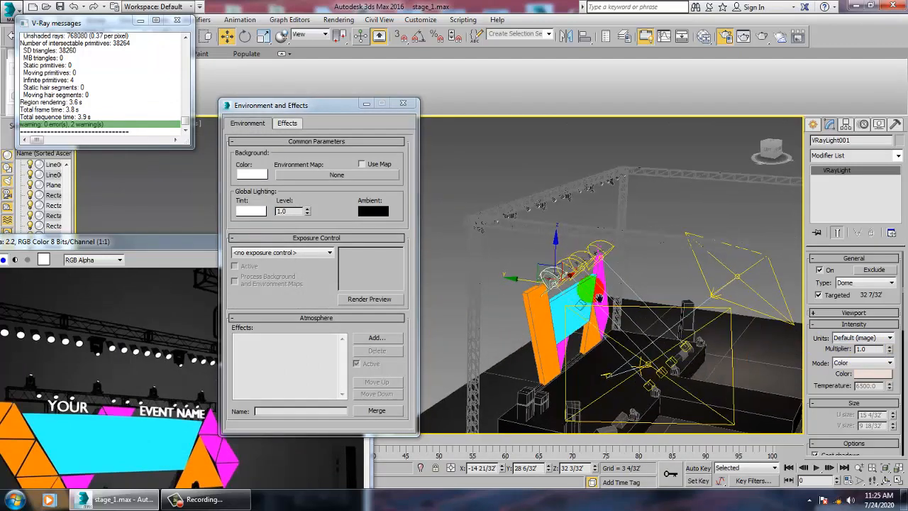
scroll(596, 298, "up", 4)
middle_click_drag(645, 336, 661, 326, "alt")
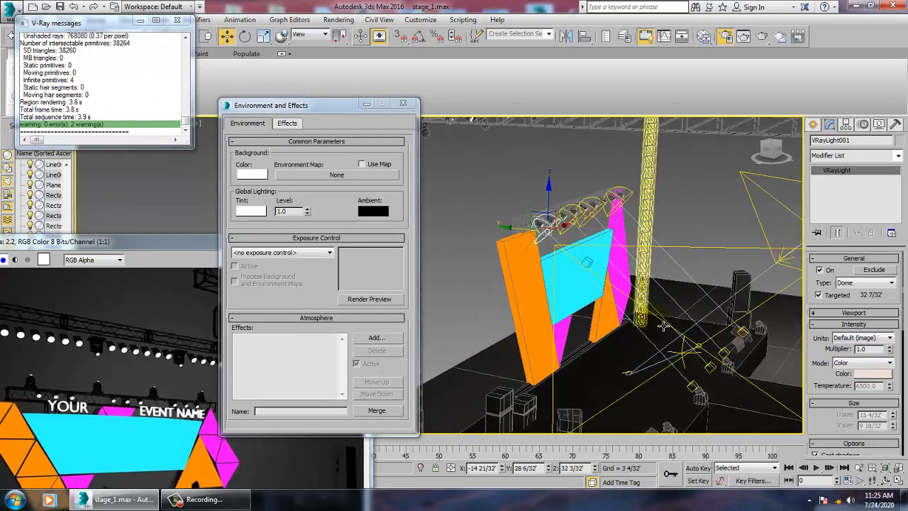
Turn off targeting for the dome light above the orange panel and rotate it about X until the dome sits upright.
key("e")
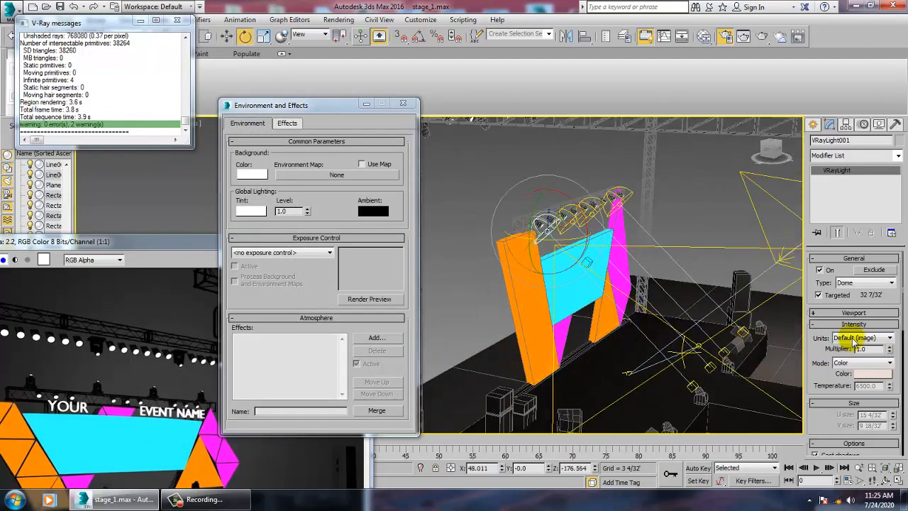
left_click(818, 295)
left_click_drag(573, 202, 589, 223)
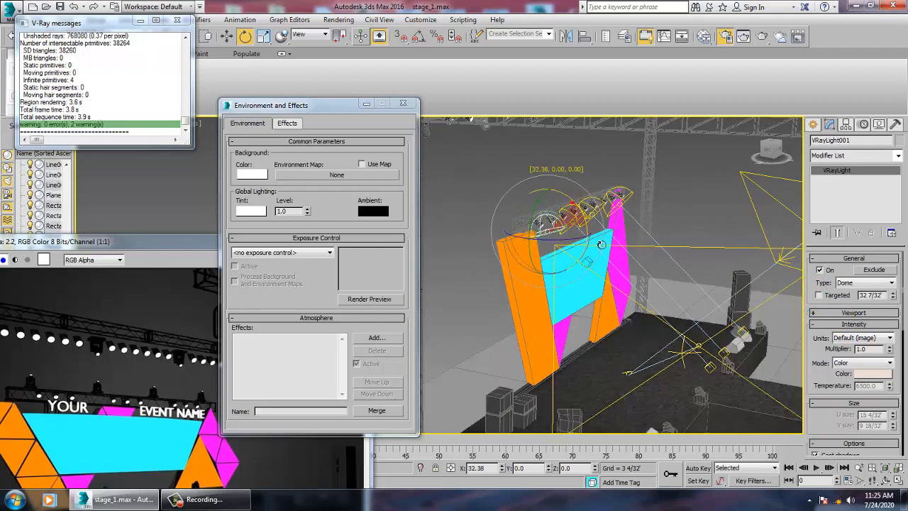
left_click_drag(604, 254, 604, 254)
Move the untargeted dome light down in front of the backdrop's upper edge, to about Y 26 29/32', Z 30 10/32'.
scroll(537, 236, "up", 4)
key("w")
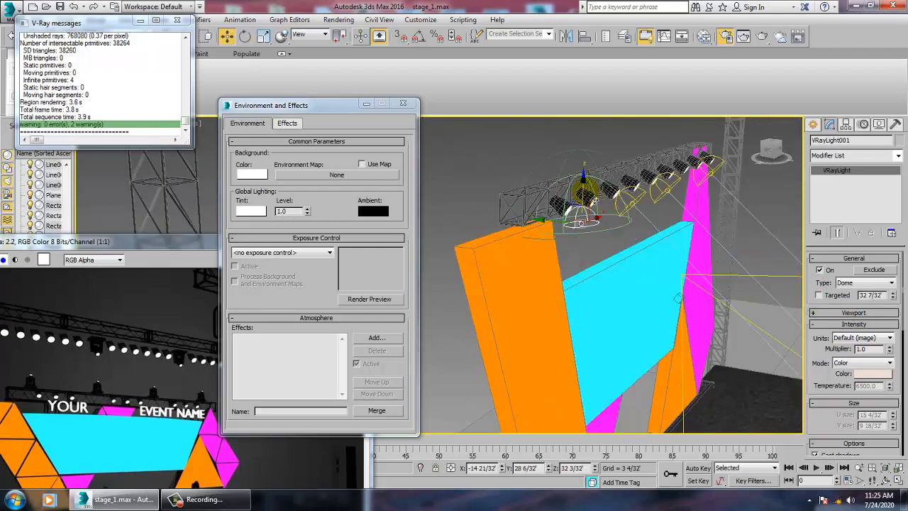
left_click_drag(567, 231, 583, 221)
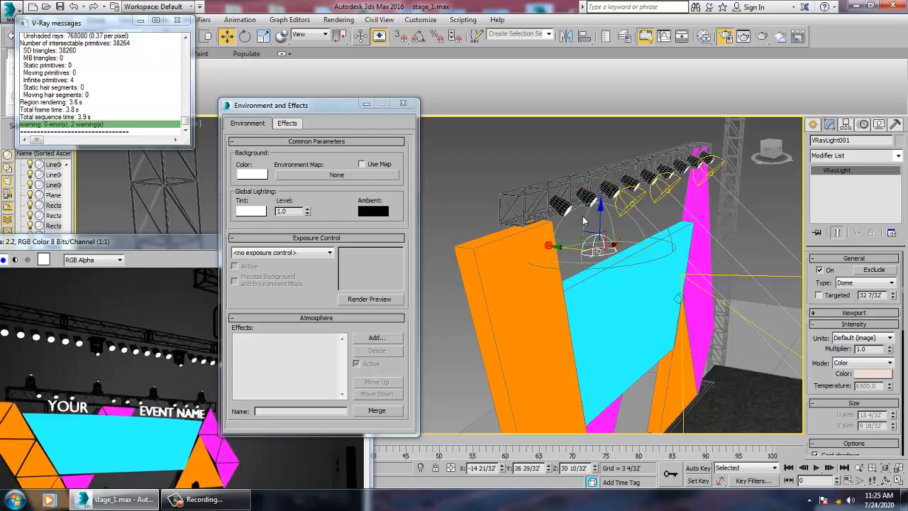
Render the backdrop to check the untargeted, lowered dome light, and close the frame buffer.
left_click(338, 20)
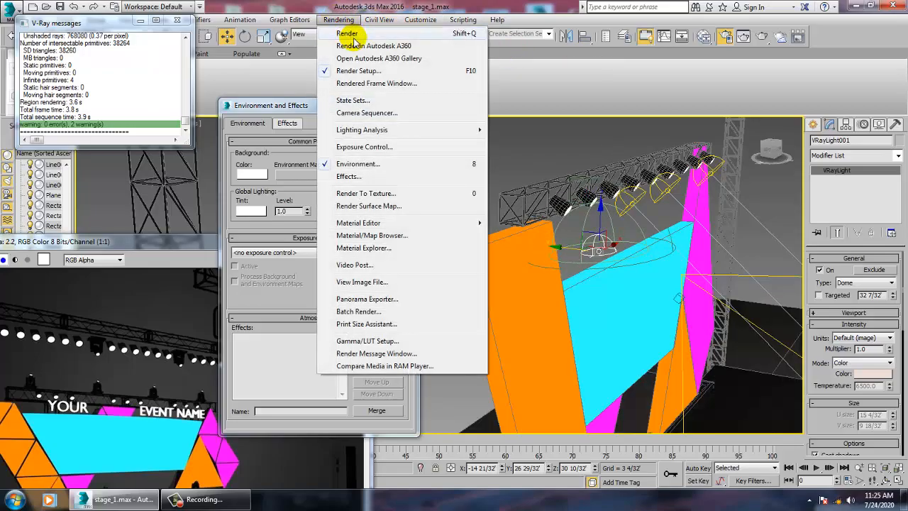
left_click(348, 34)
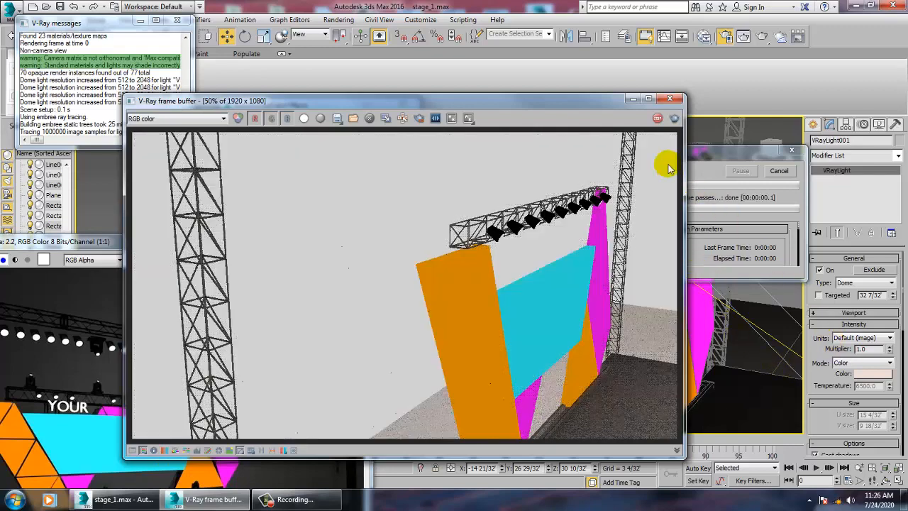
left_click(670, 98)
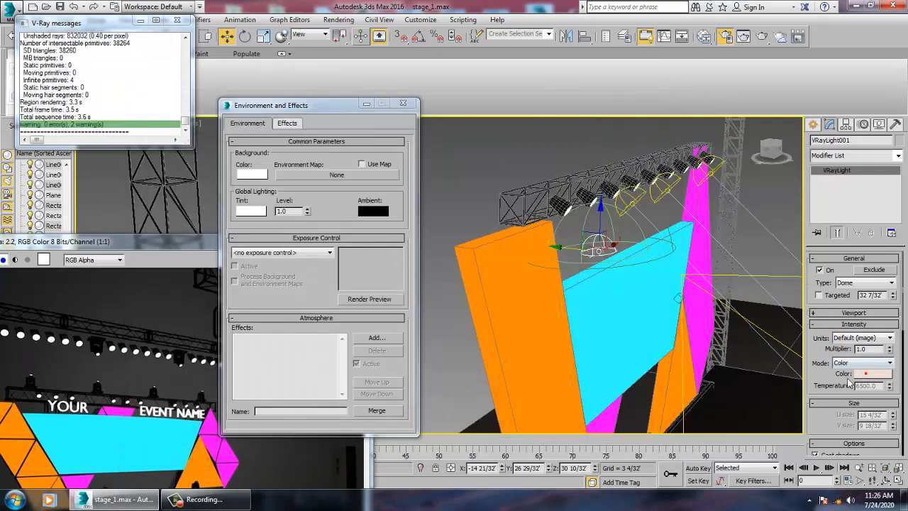
Try a red light color on the untargeted dome light above the orange panel.
left_click(864, 374)
left_click_drag(277, 125, 269, 94)
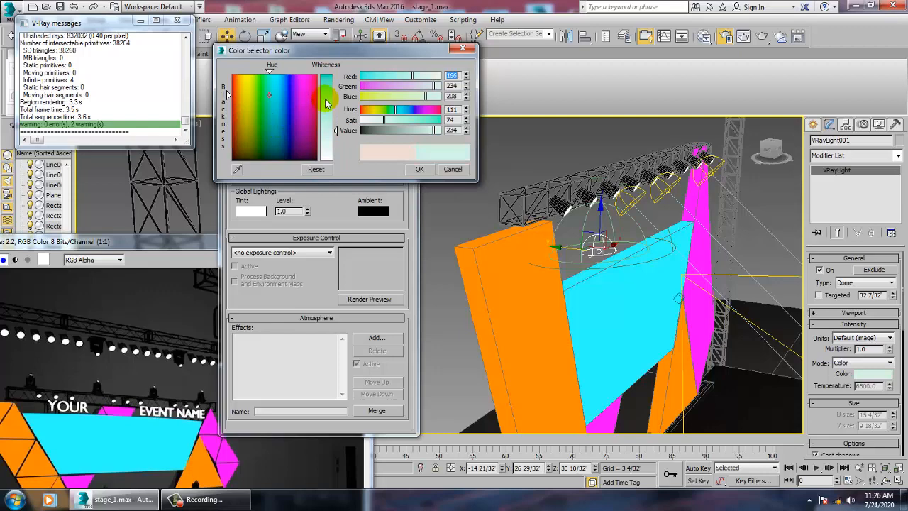
left_click_drag(326, 104, 333, 75)
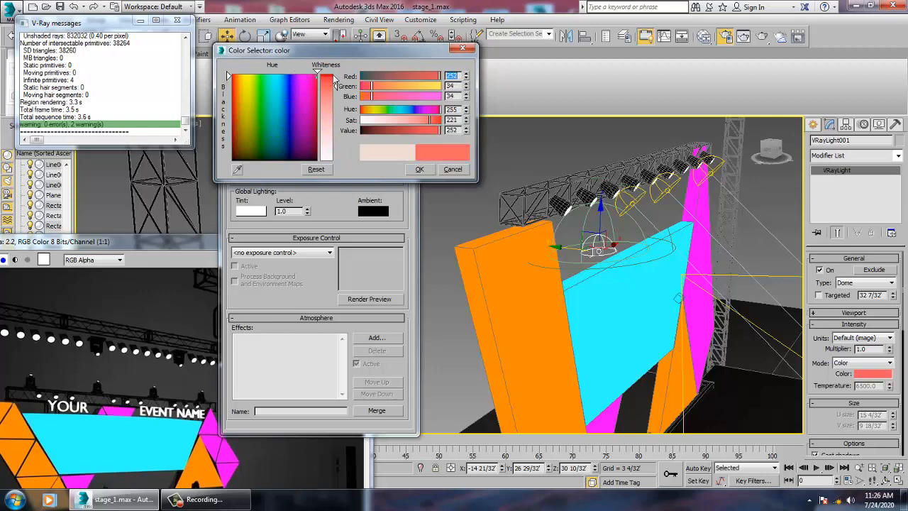
left_click(430, 169)
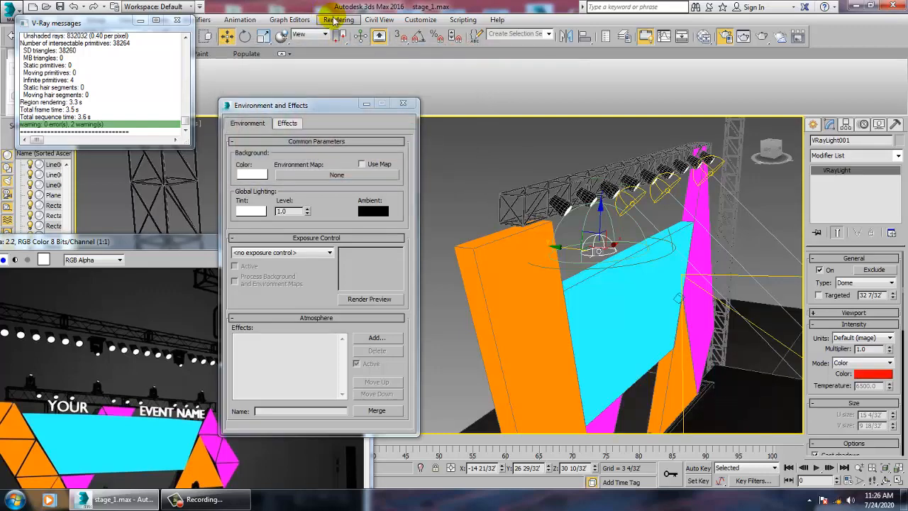
Render the backdrop with the red dome light, and undo the color change and the light's last lowering.
left_click(334, 20)
left_click(342, 33)
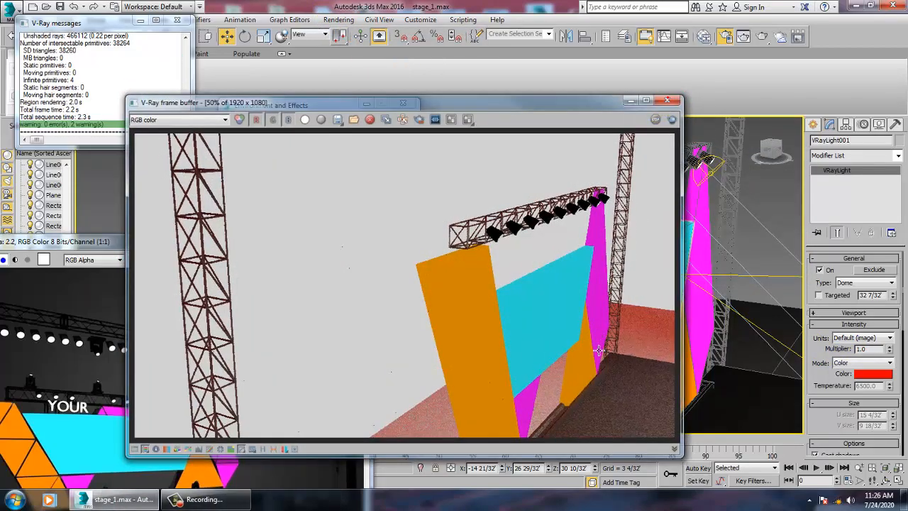
left_click(669, 100)
scroll(624, 301, "down", 3)
middle_click_drag(633, 305, 605, 315, "alt")
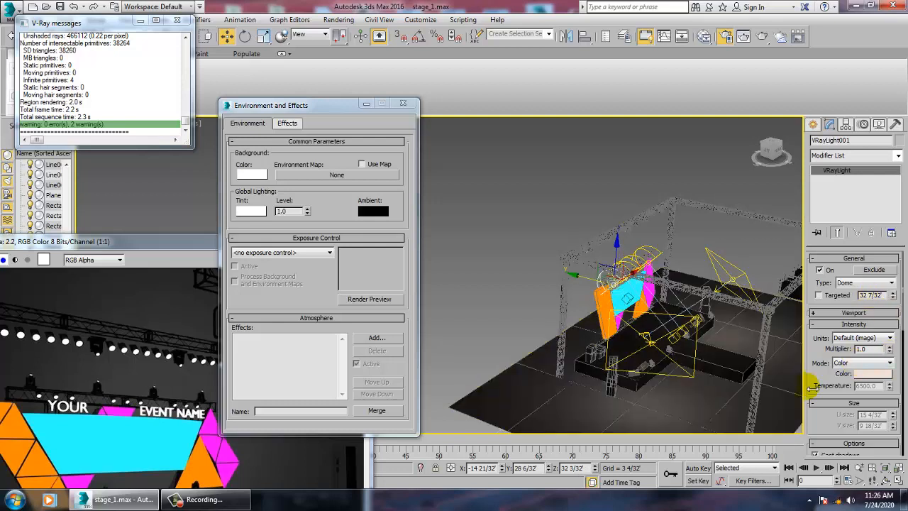
Expand the dome light settings and set the photon emission target radius to 1 19/32' with the emit radius raised to about 8 24/32'.
left_click_drag(820, 416, 818, 308)
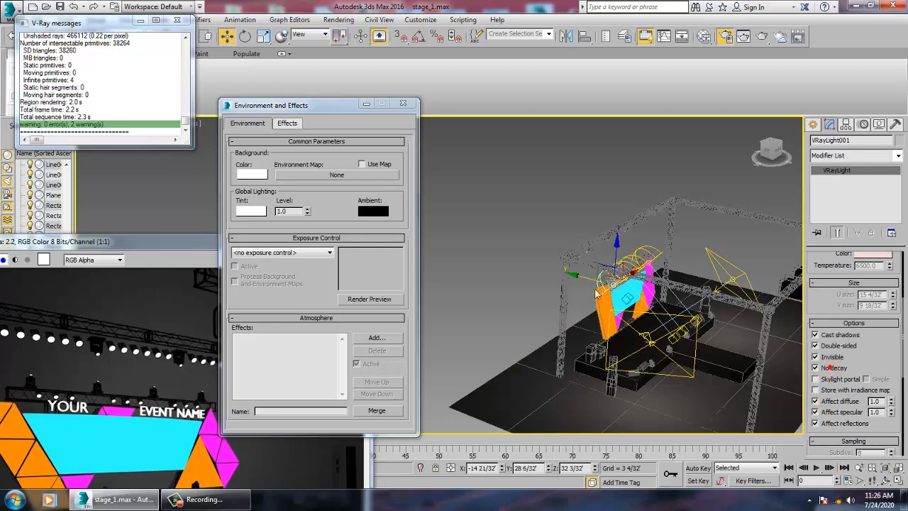
scroll(596, 294, "up", 8)
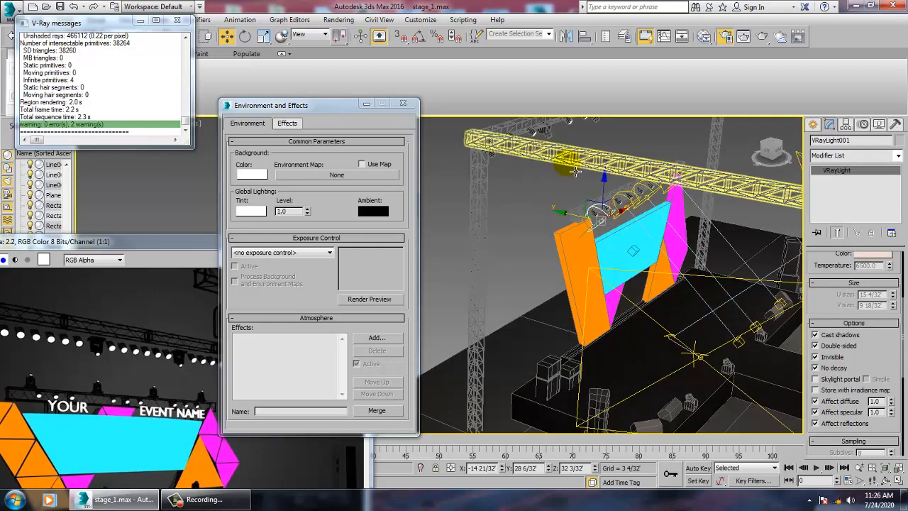
left_click_drag(892, 359, 876, 150)
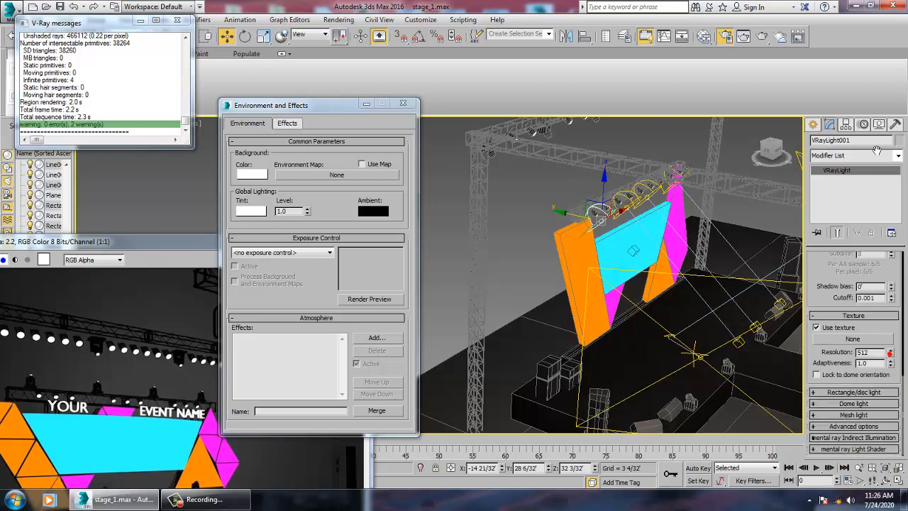
left_click(860, 392)
scroll(822, 422, "down", 2)
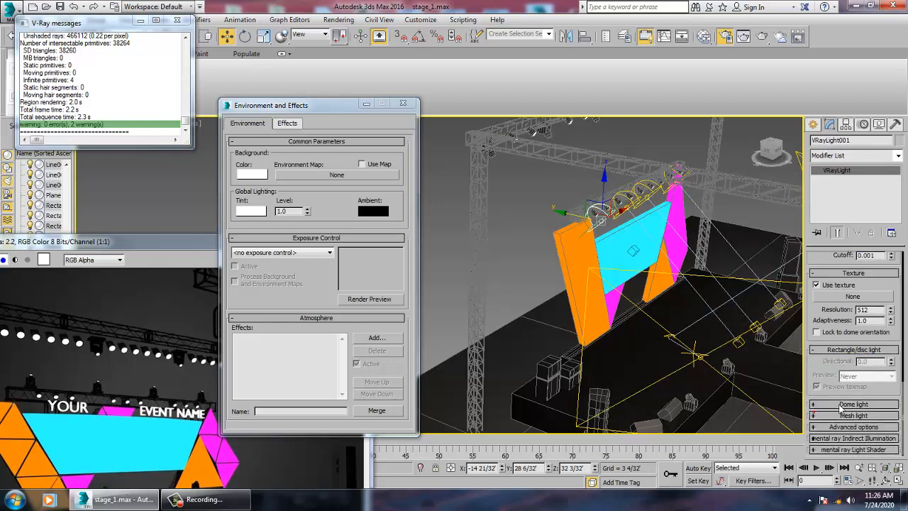
left_click(851, 403)
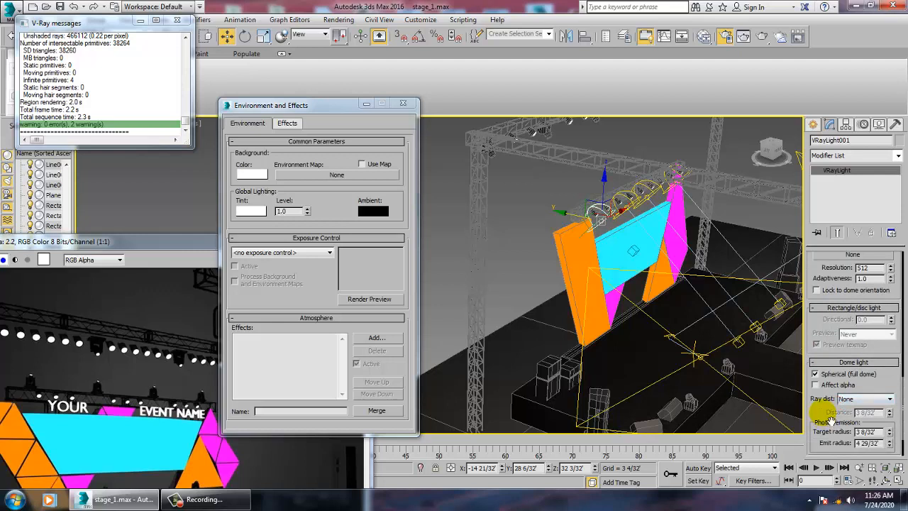
left_click_drag(830, 419, 580, 263)
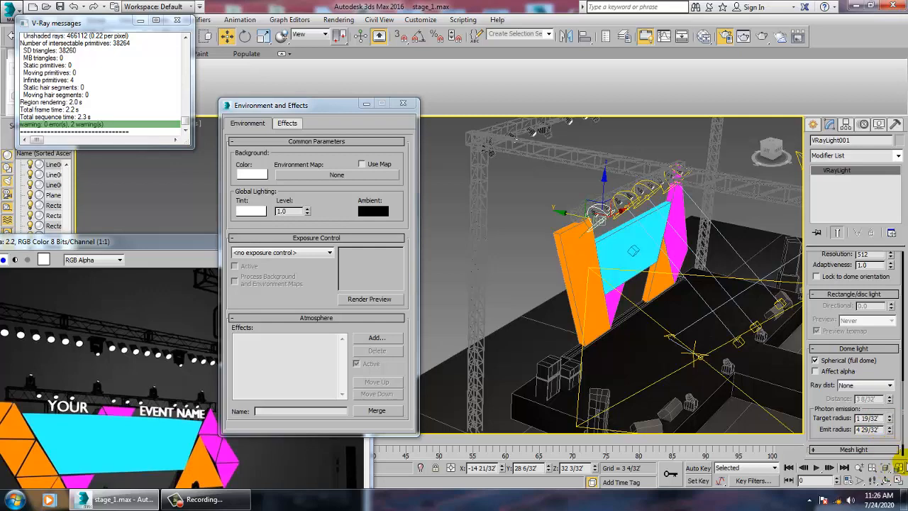
left_click_drag(892, 413, 897, 392)
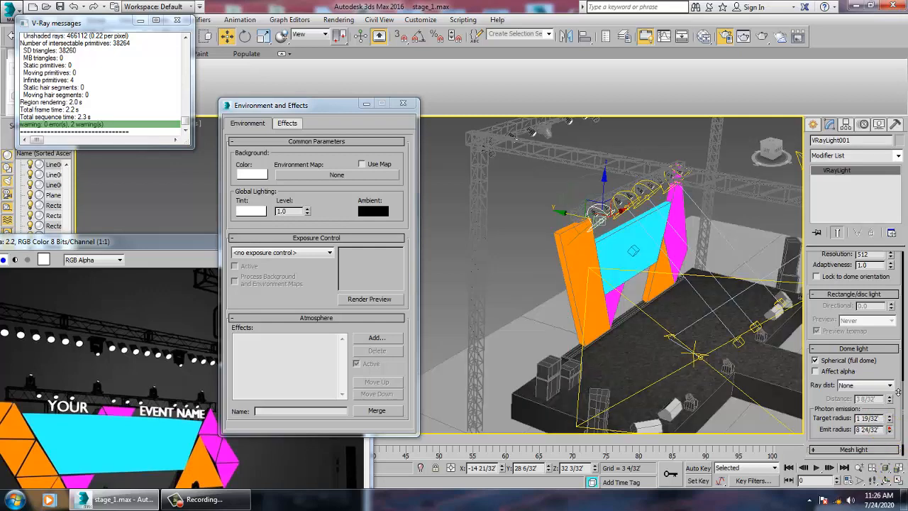
Set the dome light's color to pure red and raise its intensity multiplier to 18.0.
scroll(831, 312, "up", 10)
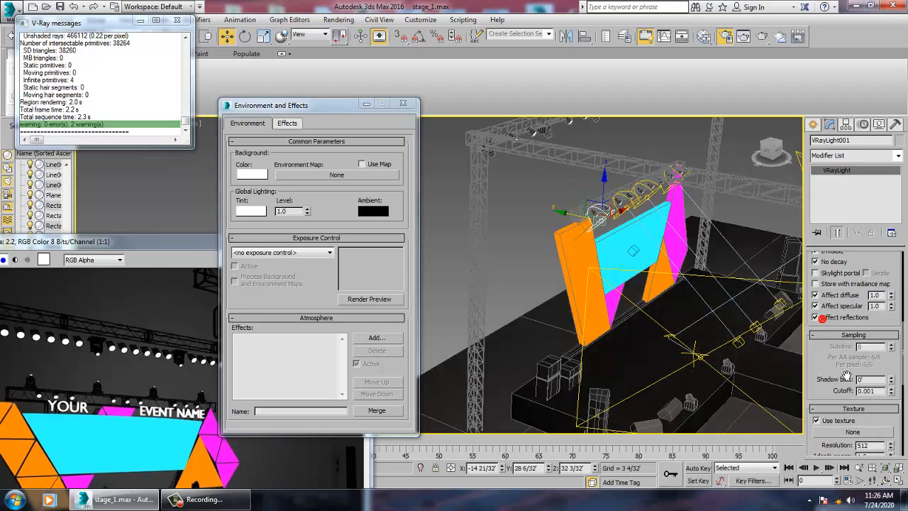
scroll(854, 317, "up", 1)
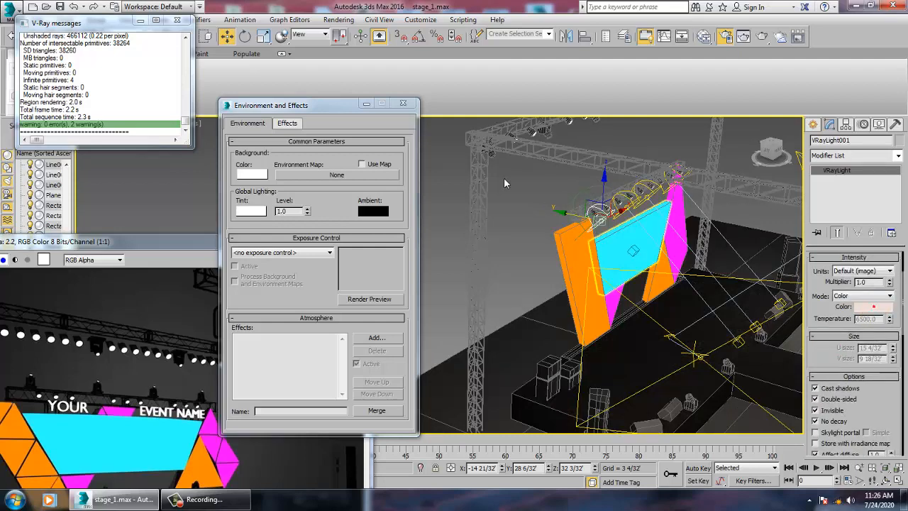
left_click_drag(298, 109, 317, 73)
left_click_drag(328, 106, 333, 72)
left_click(417, 171)
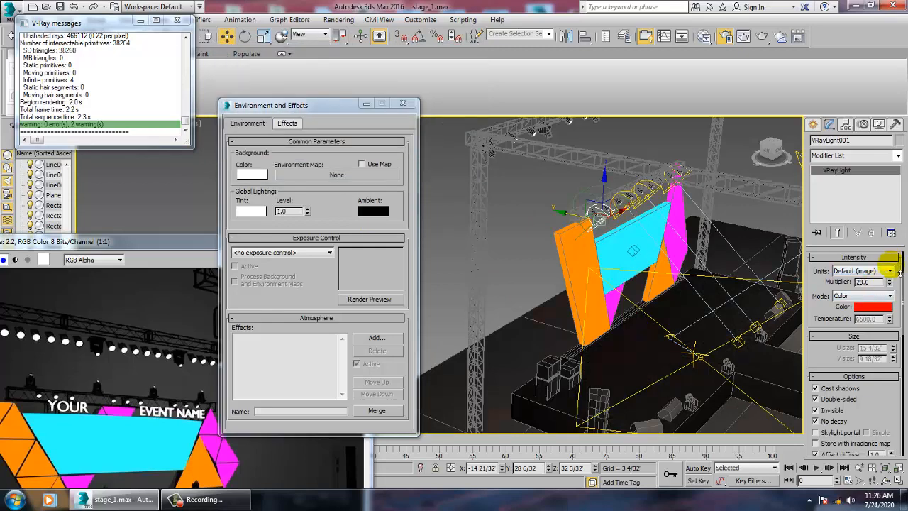
Render the stage to check the stronger red dome light, and place the frame buffer clear of the perspective view.
left_click(342, 19)
left_click(354, 33)
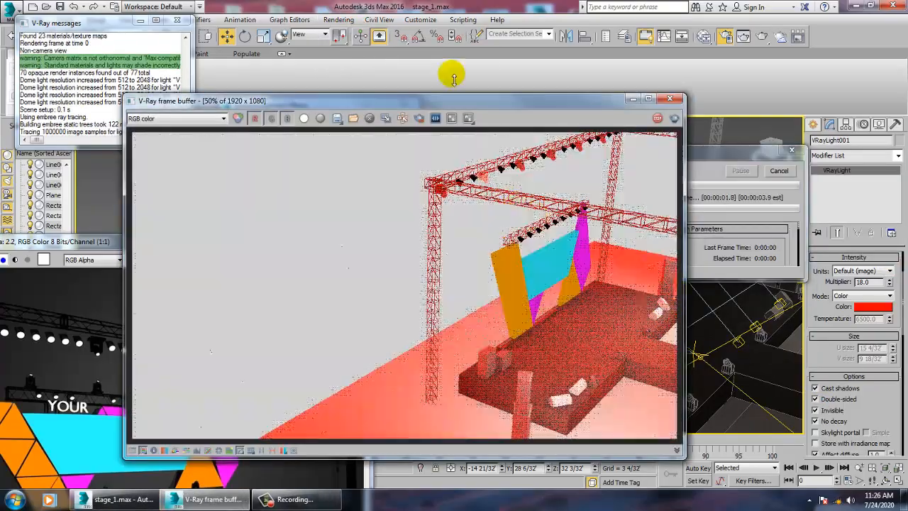
left_click_drag(482, 102, 262, 36)
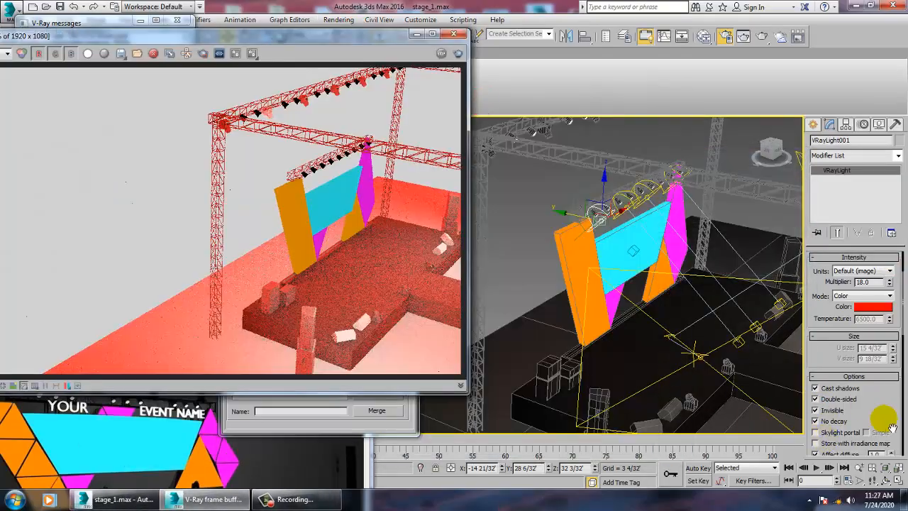
Set the dome light's photon emission target radius to 0 3/32' and emit radius to 0 20/32', checking them with test renders.
scroll(886, 417, "down", 6)
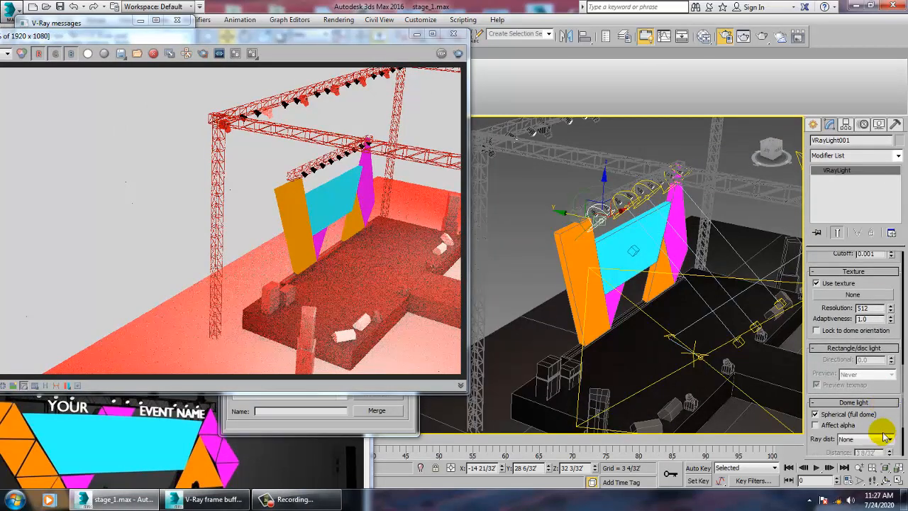
scroll(879, 271, "down", 3)
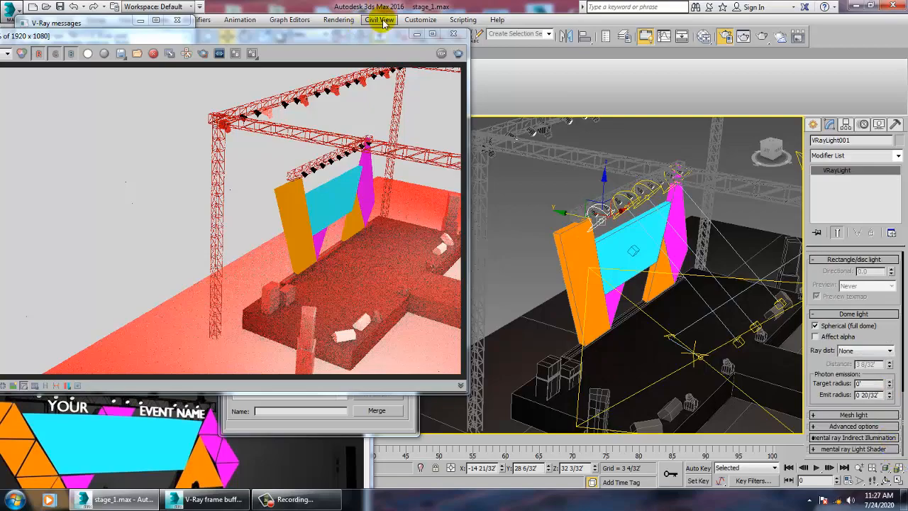
left_click(340, 19)
left_click(348, 33)
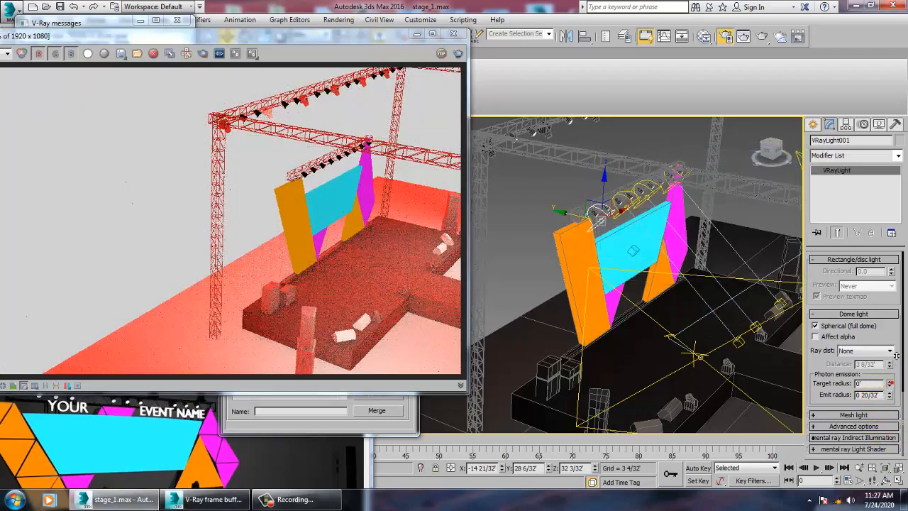
left_click(890, 380)
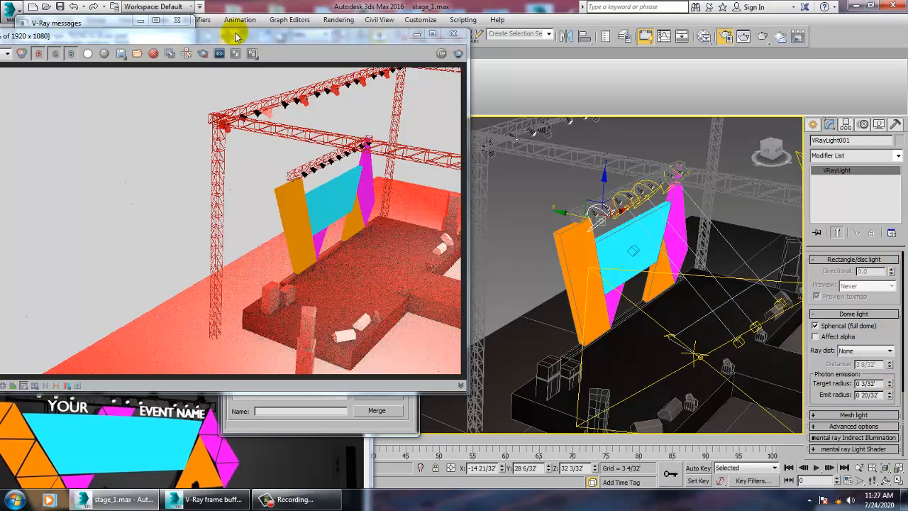
left_click(337, 19)
left_click(348, 27)
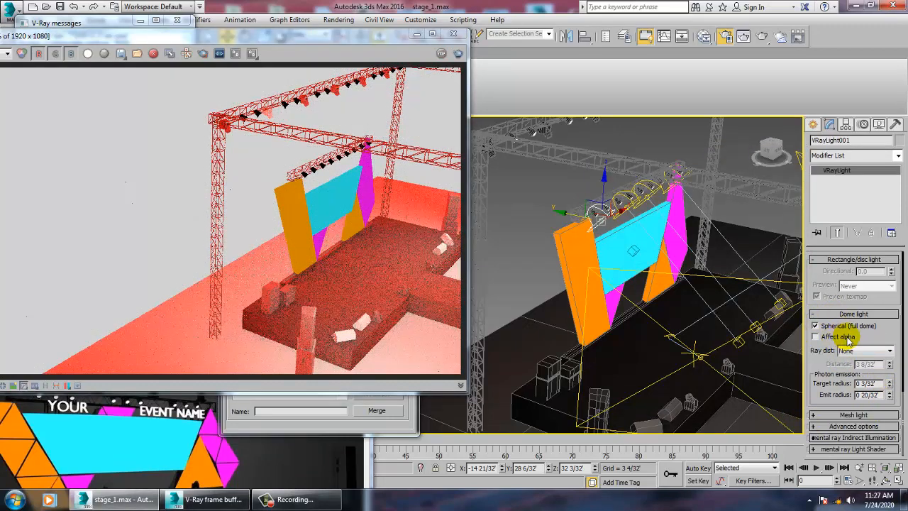
Turn off the Spherical (full dome) option of the dome light and render the stage again.
left_click(339, 20)
left_click(350, 32)
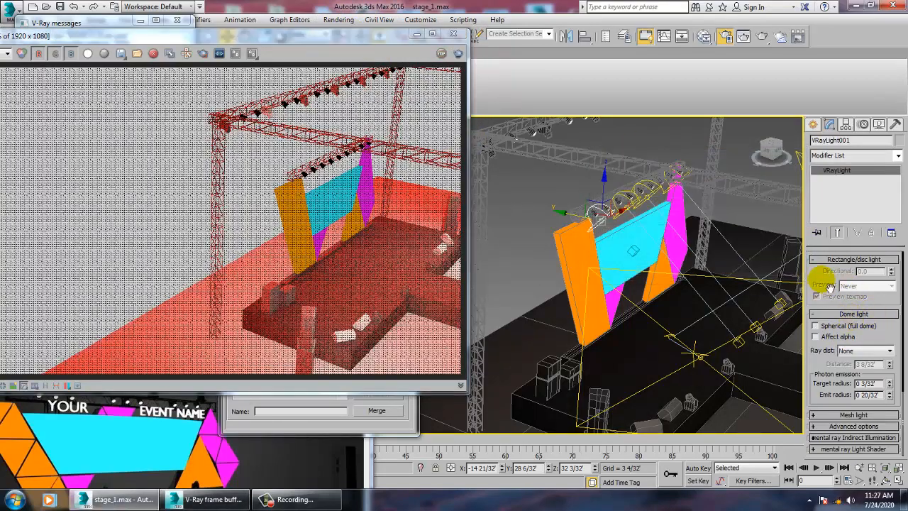
Look through the mesh light and advanced options, turn off Cast shadows for the dome light, and render the stage.
left_click_drag(829, 285, 816, 208)
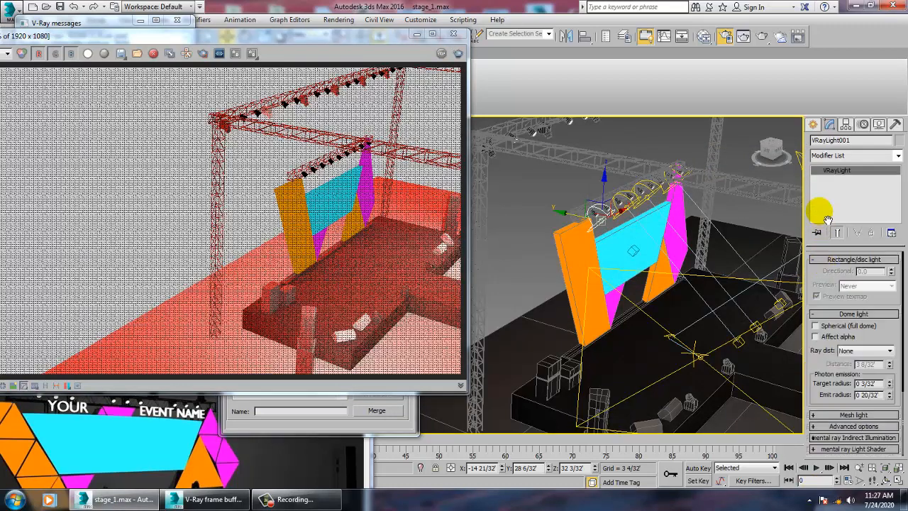
left_click(862, 416)
scroll(882, 352, "down", 2)
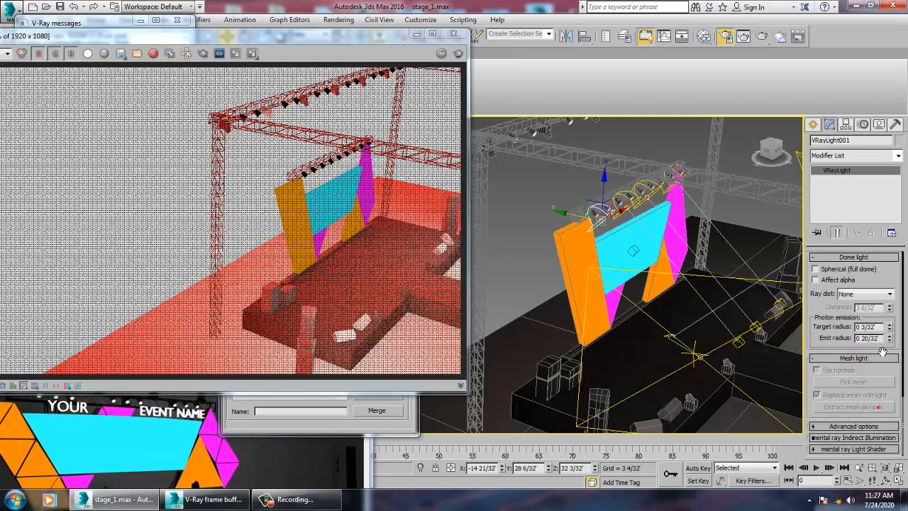
left_click(856, 426)
scroll(892, 343, "down", 1)
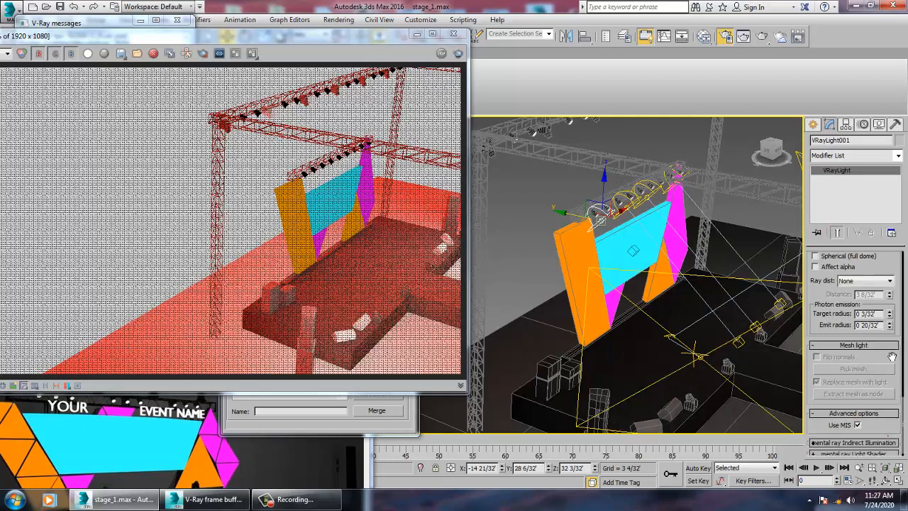
scroll(890, 434, "up", 5)
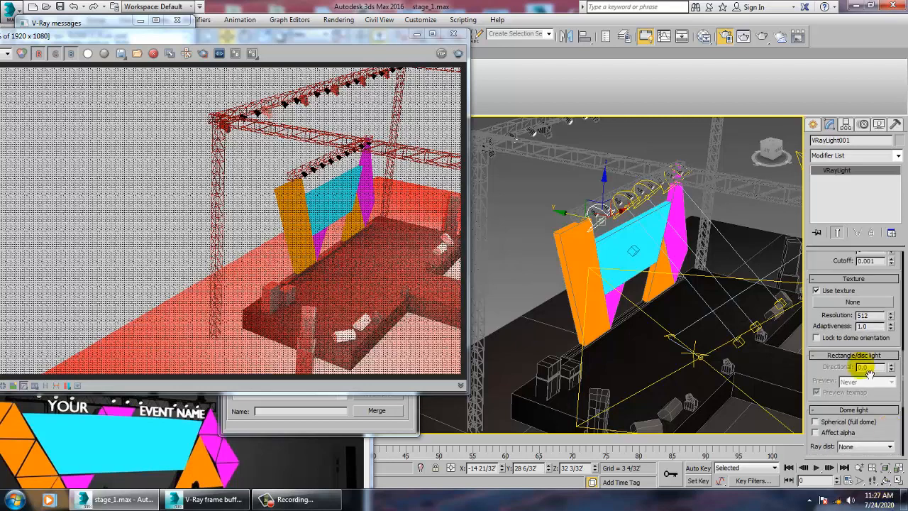
scroll(816, 321, "up", 10)
scroll(880, 332, "up", 1)
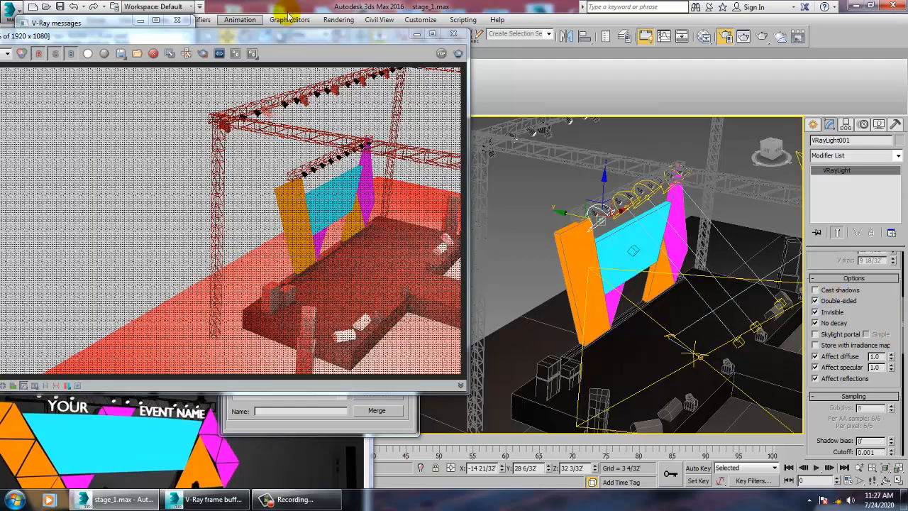
left_click(338, 19)
left_click(344, 34)
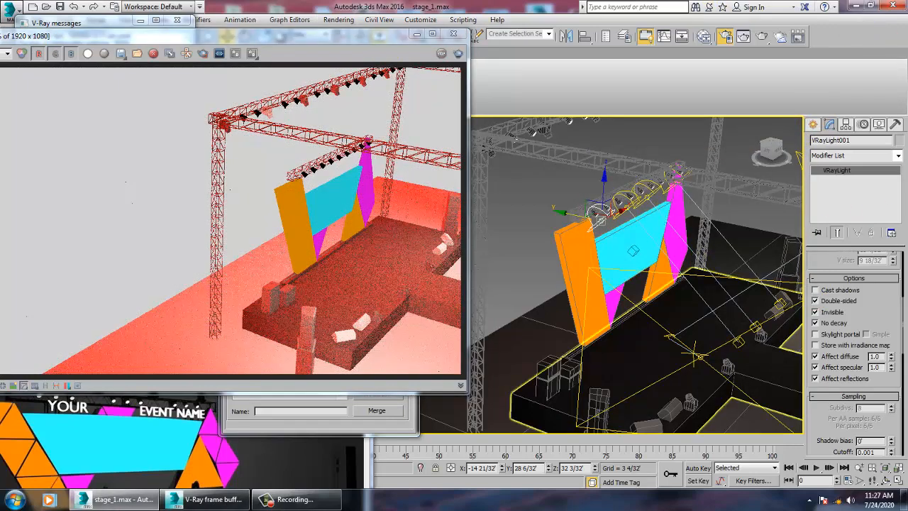
Set the red dome light's intensity multiplier back to 1.0, render the stage to check it, and close the frame buffer.
left_click_drag(827, 278, 834, 333)
scroll(833, 333, "up", 3)
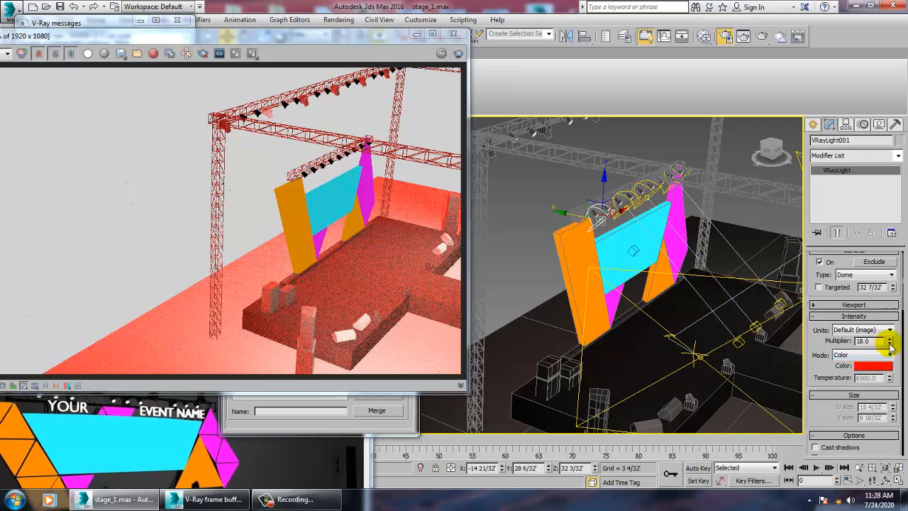
left_click_drag(889, 344, 897, 385)
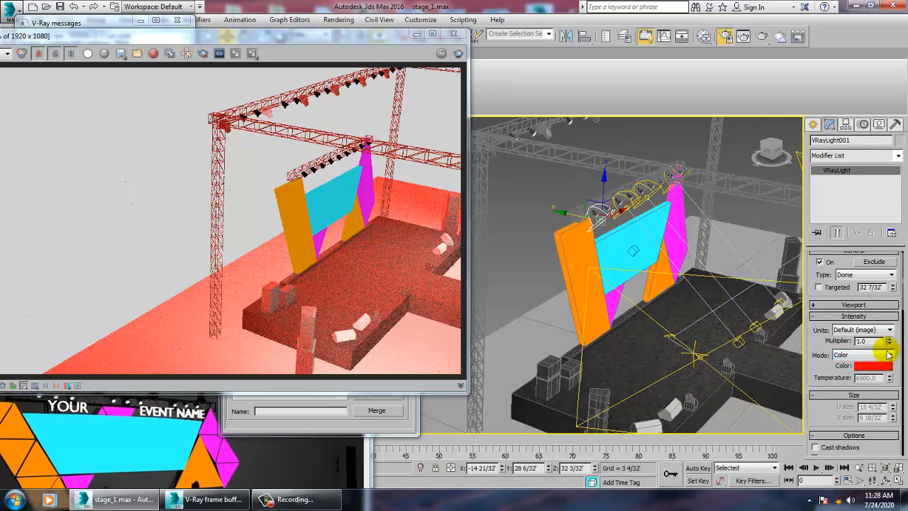
left_click(338, 19)
left_click(338, 35)
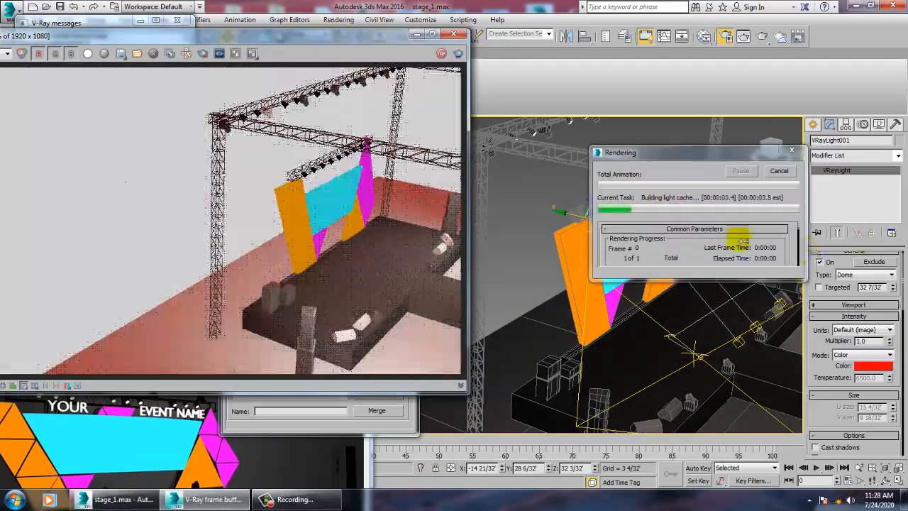
left_click(454, 33)
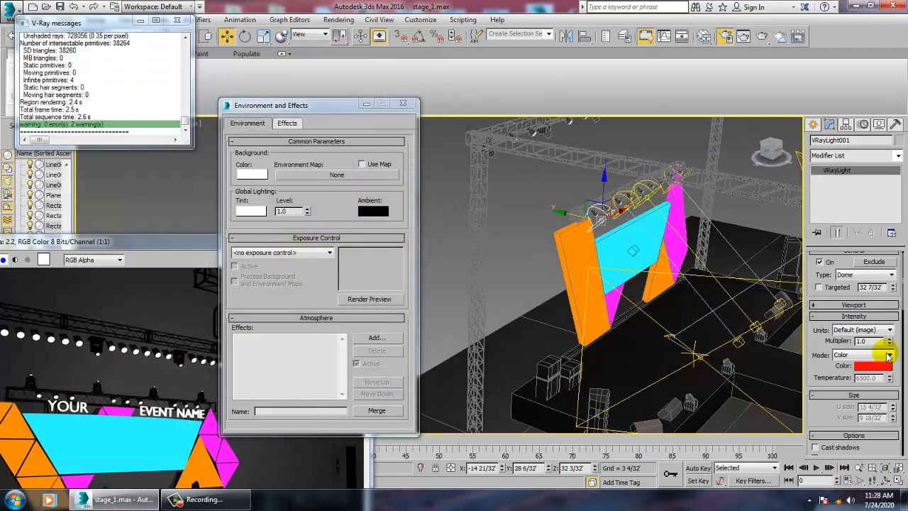
Change the selected dome light's type to Sphere and render the stage.
left_click(851, 305)
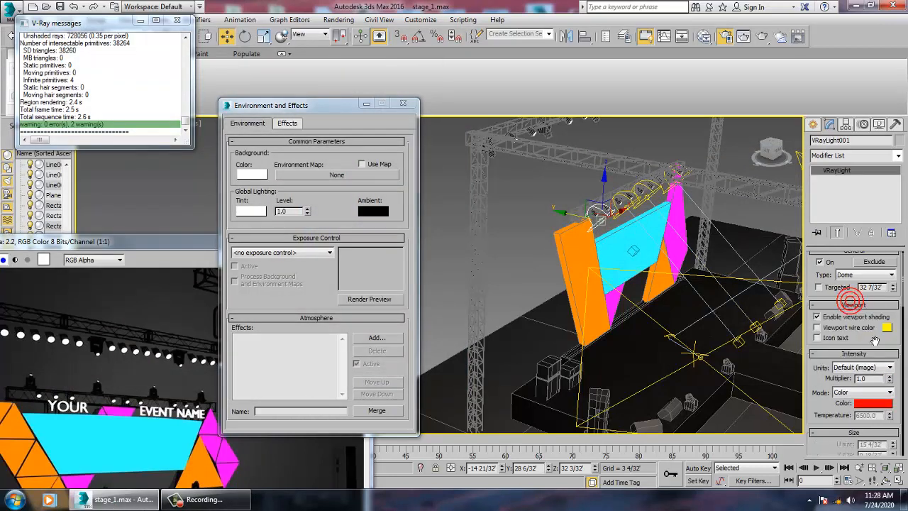
left_click_drag(874, 341, 876, 422)
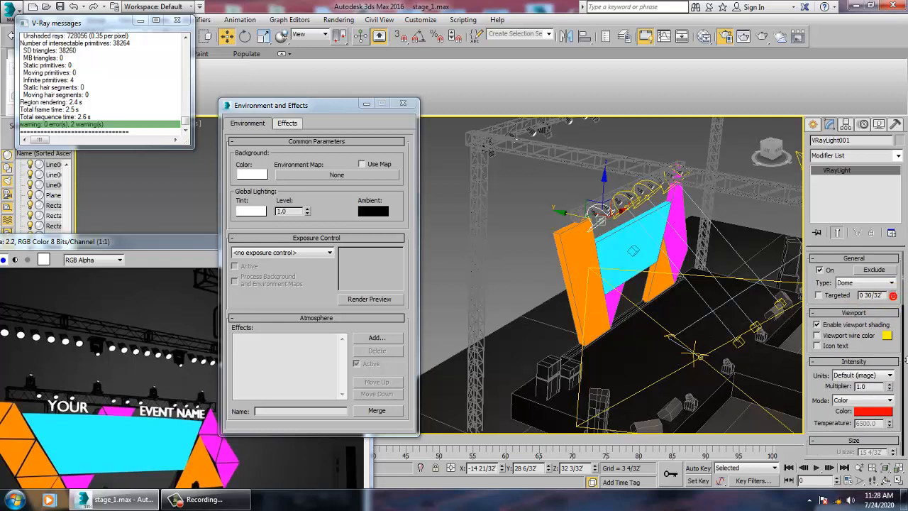
left_click(870, 284)
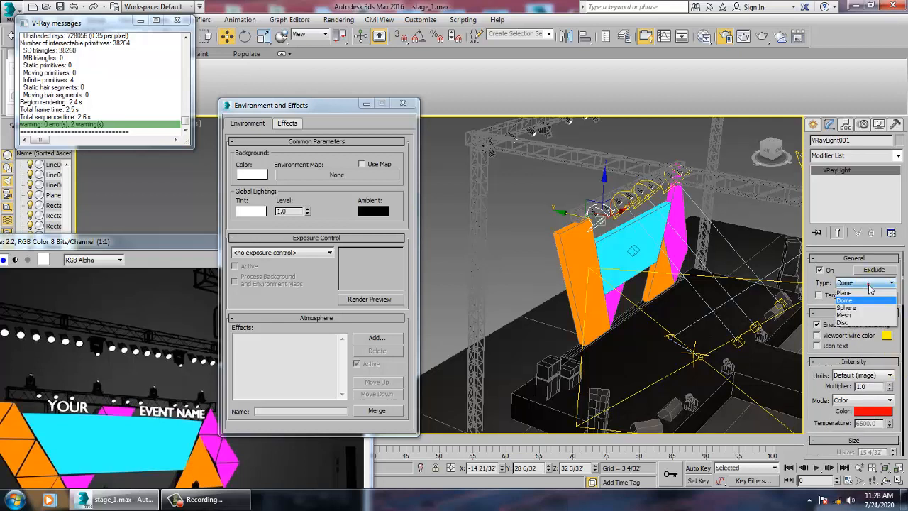
left_click(865, 310)
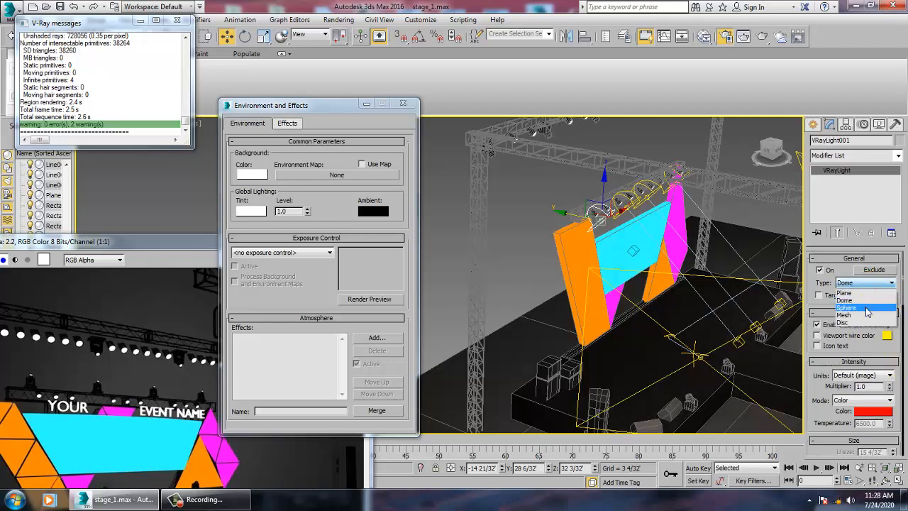
left_click(866, 309)
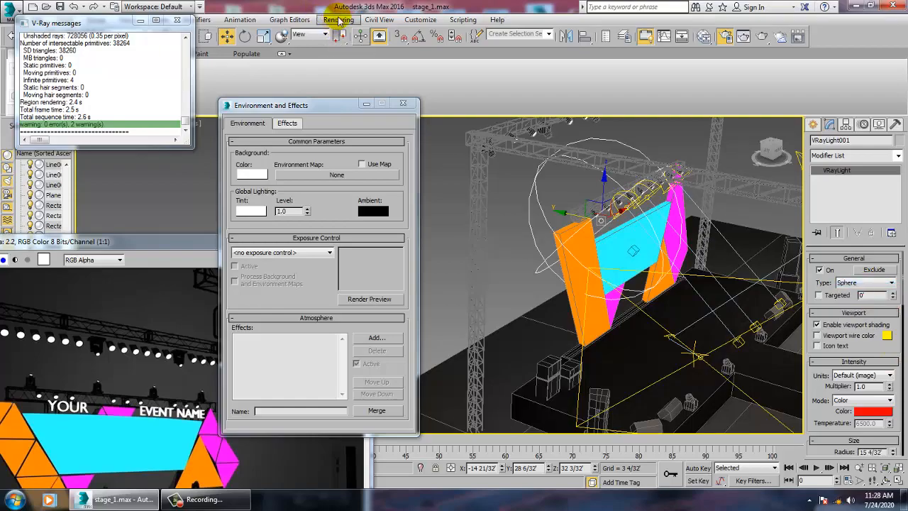
left_click(338, 19)
left_click(350, 33)
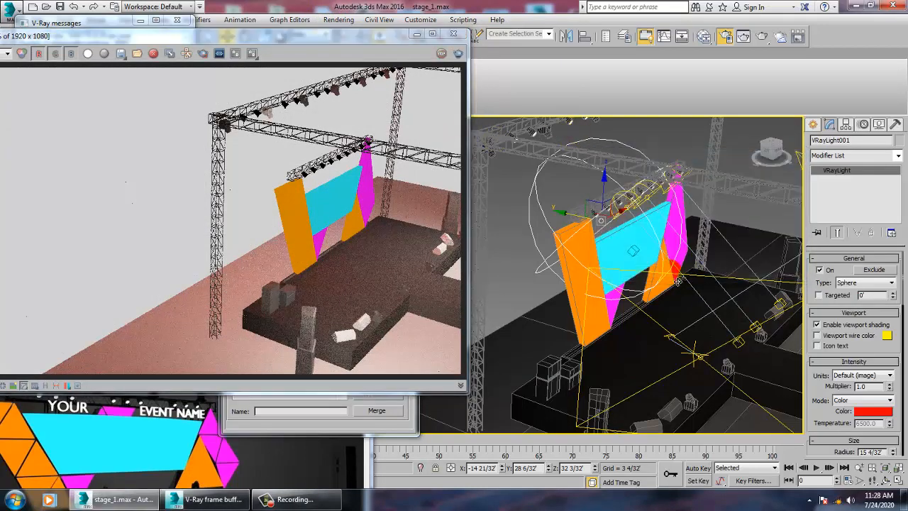
Set the sphere light's radius to 2 8/32', render the stage to check it, and close the frame buffer.
scroll(837, 433, "down", 5)
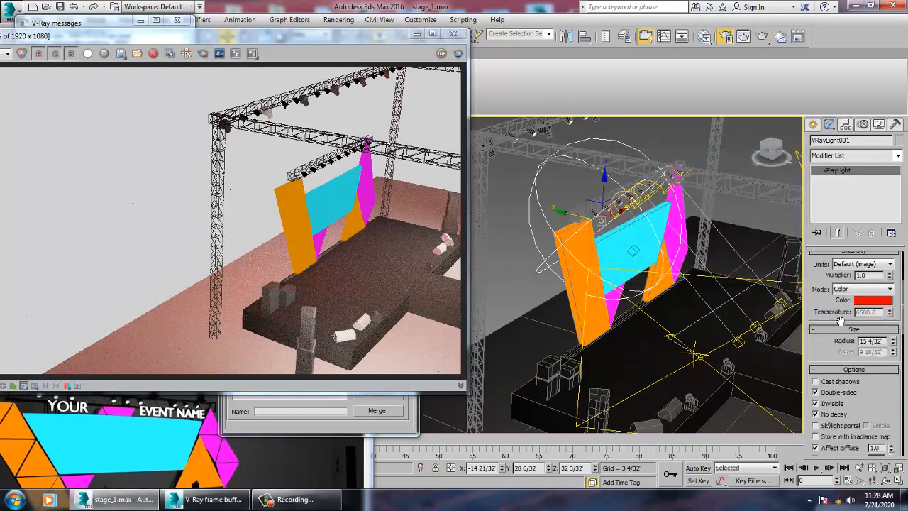
left_click_drag(892, 346, 905, 401)
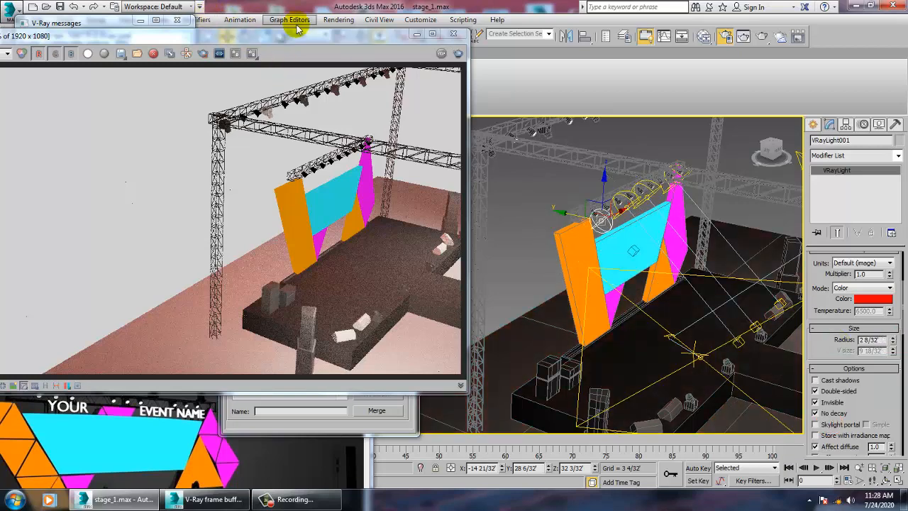
left_click(339, 19)
left_click(346, 33)
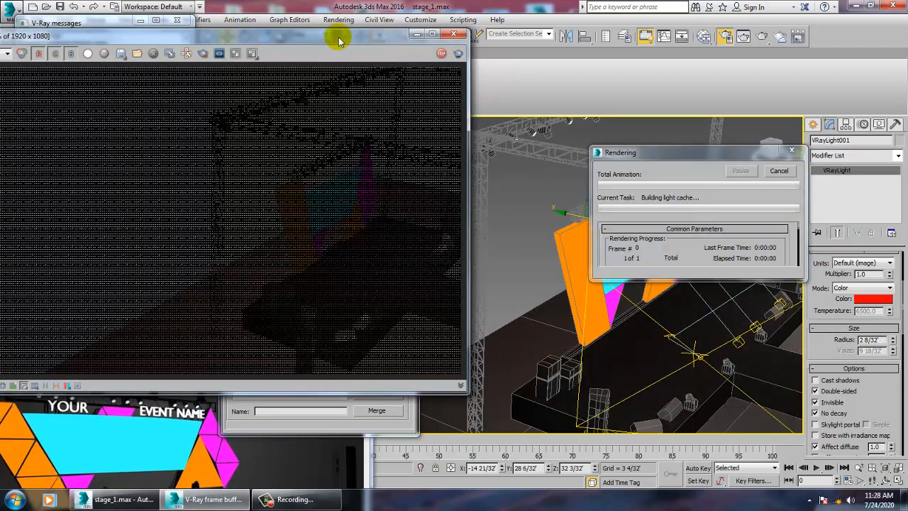
left_click(453, 34)
Change the sphere light's color from red to a pale warm beige, RGB 223, 196, 166.
left_click(871, 298)
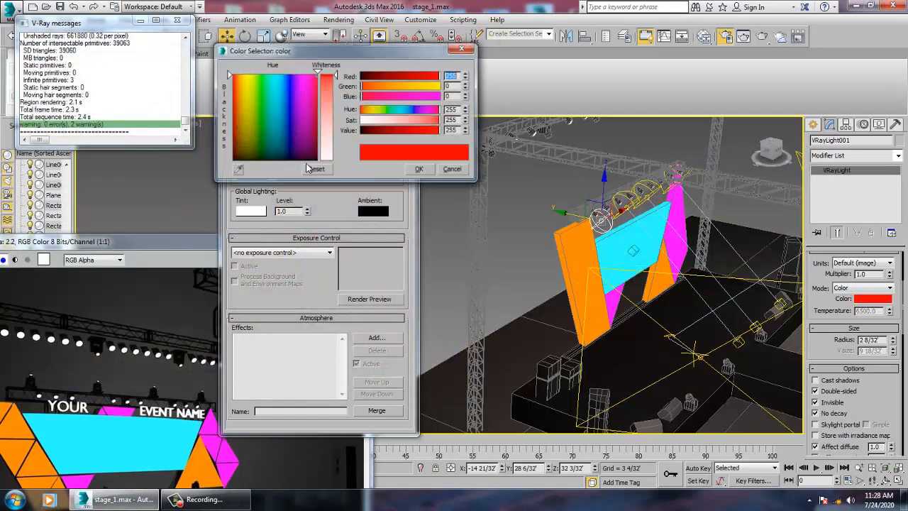
left_click_drag(241, 86, 240, 106)
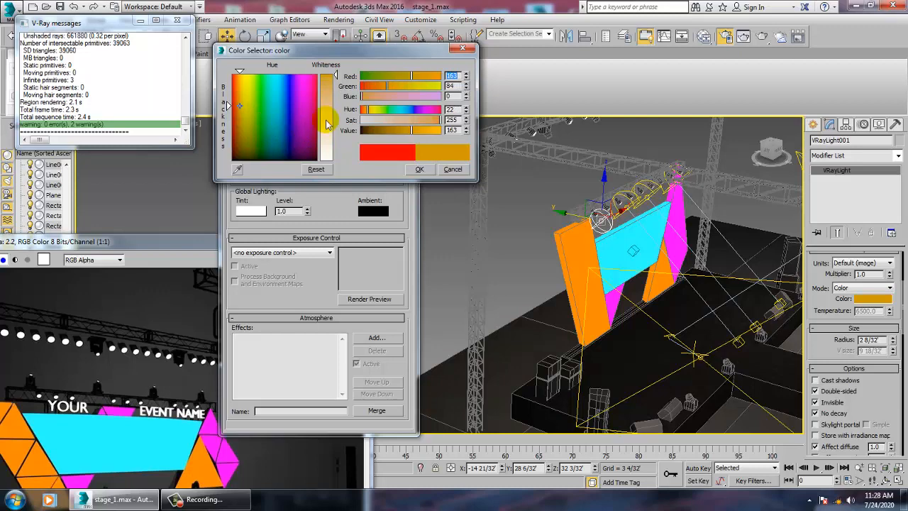
left_click_drag(327, 125, 326, 129)
left_click(421, 170)
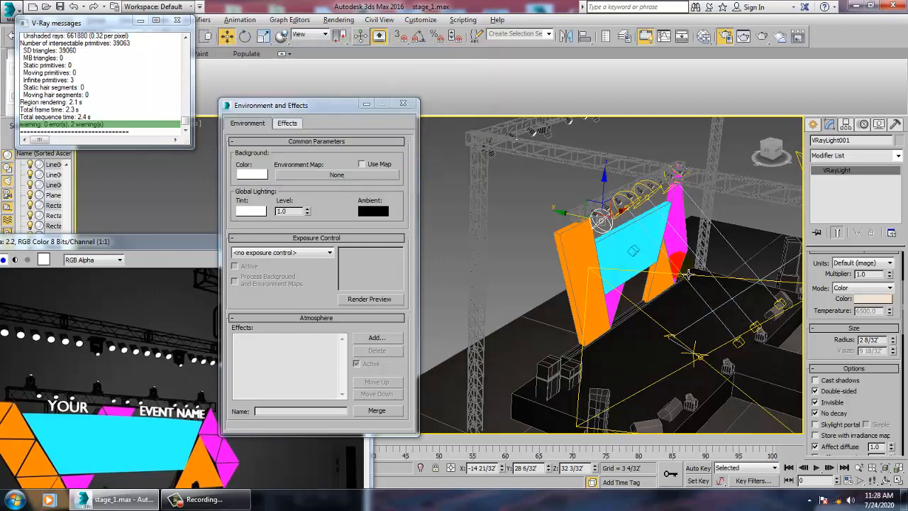
Make the sphere light targeted and move its target down onto the stage floor, to about X -14', Y 10', Z 9'.
middle_click_drag(687, 276, 635, 252, "alt")
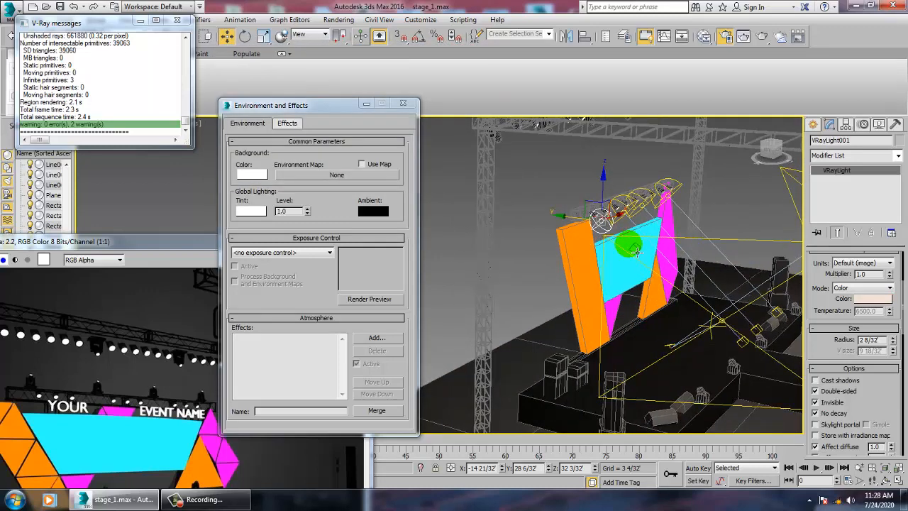
scroll(835, 312, "up", 5)
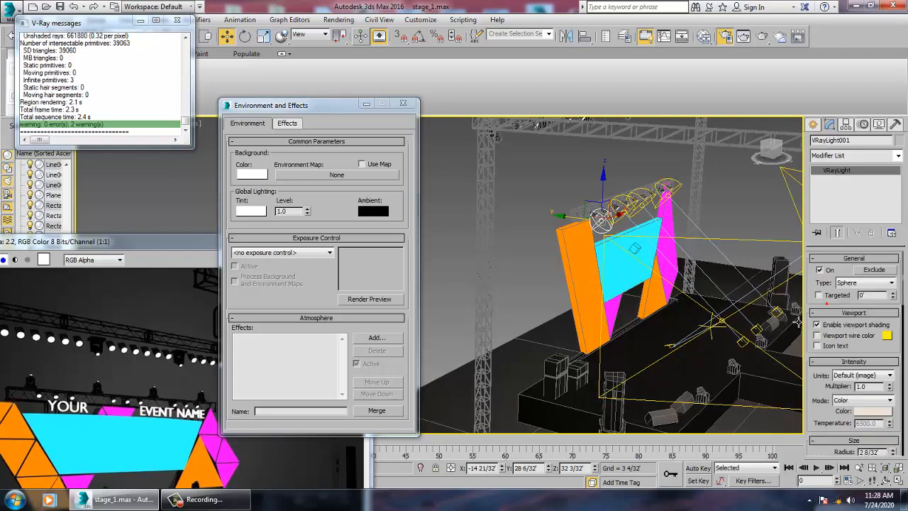
left_click(820, 295)
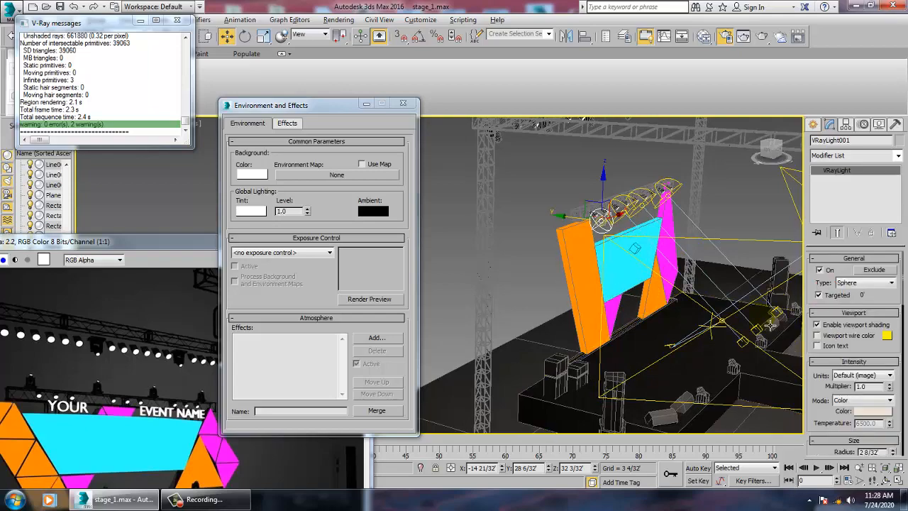
middle_click_drag(717, 327, 634, 249, "alt")
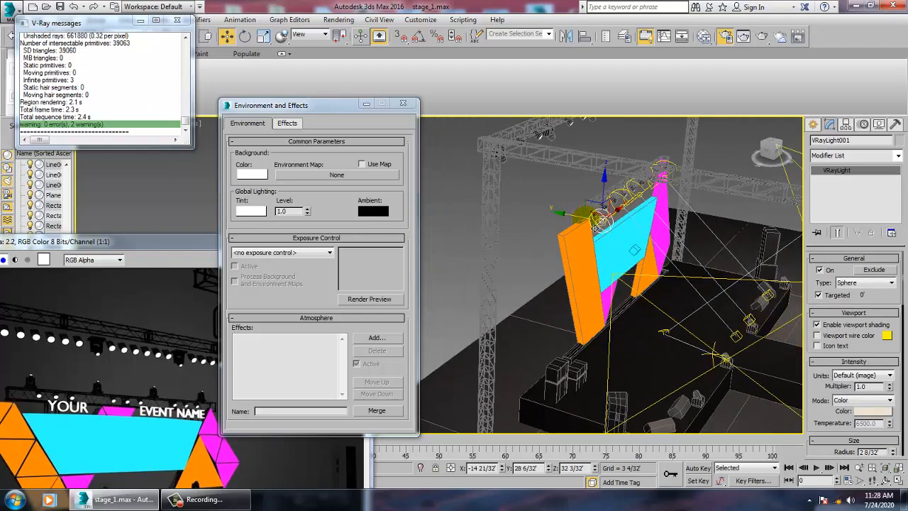
left_click_drag(610, 229, 651, 253)
left_click(601, 220)
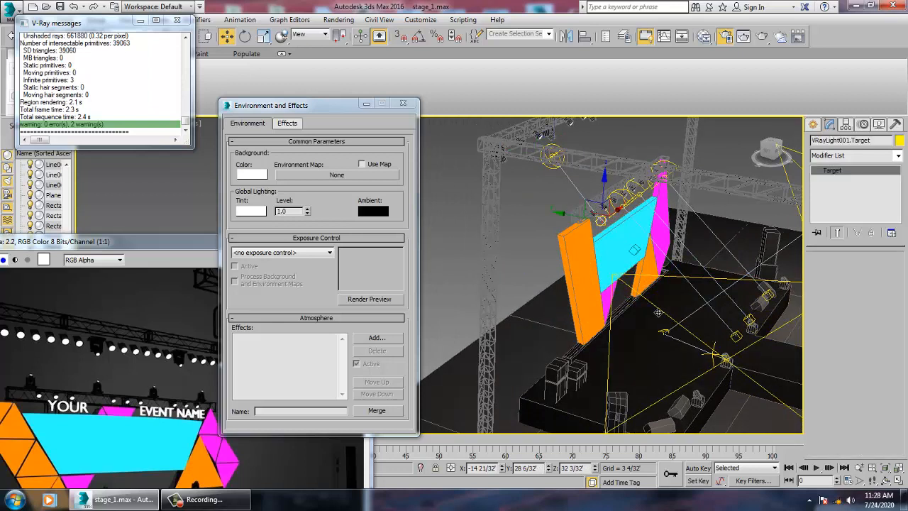
left_click_drag(658, 312, 680, 348)
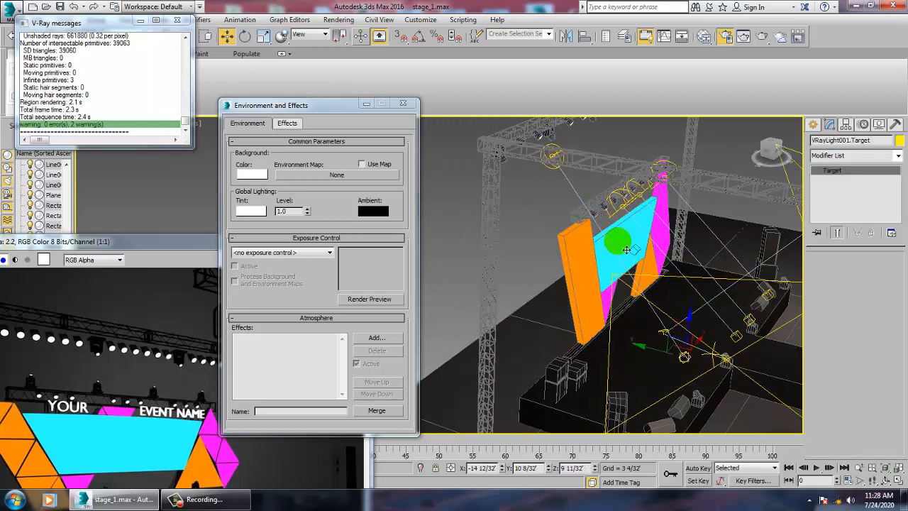
Move the sphere light out in front of the backdrop to about X -6', Y 13', Z 30', and render the stage.
left_click(561, 169)
left_click_drag(561, 162, 706, 242)
left_click(339, 20)
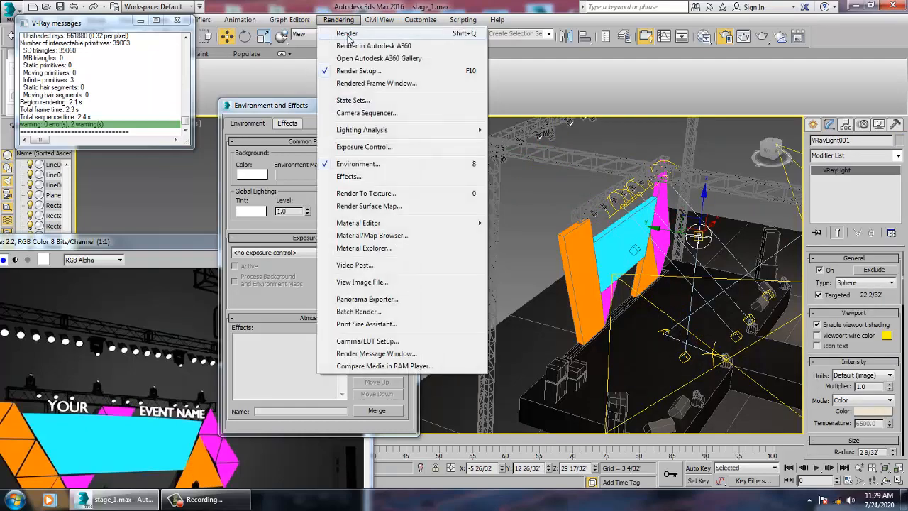
left_click(347, 34)
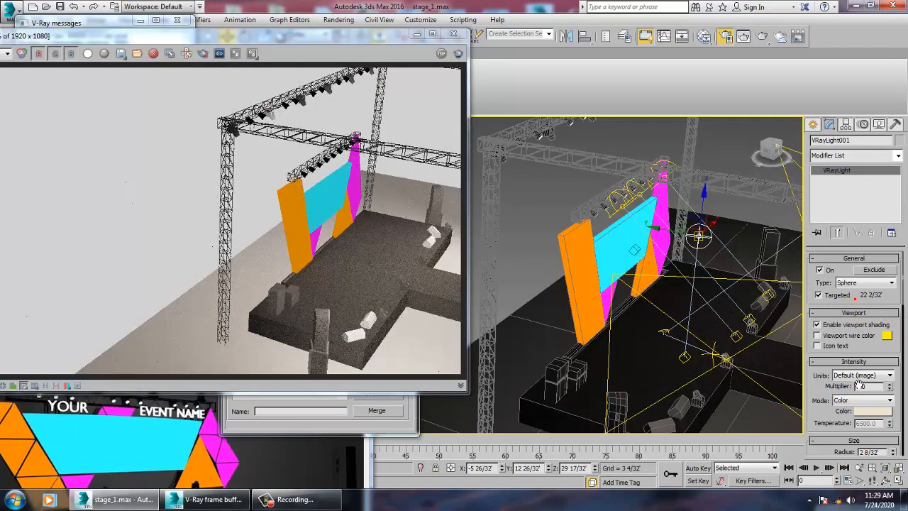
left_click(886, 403)
left_click(875, 411)
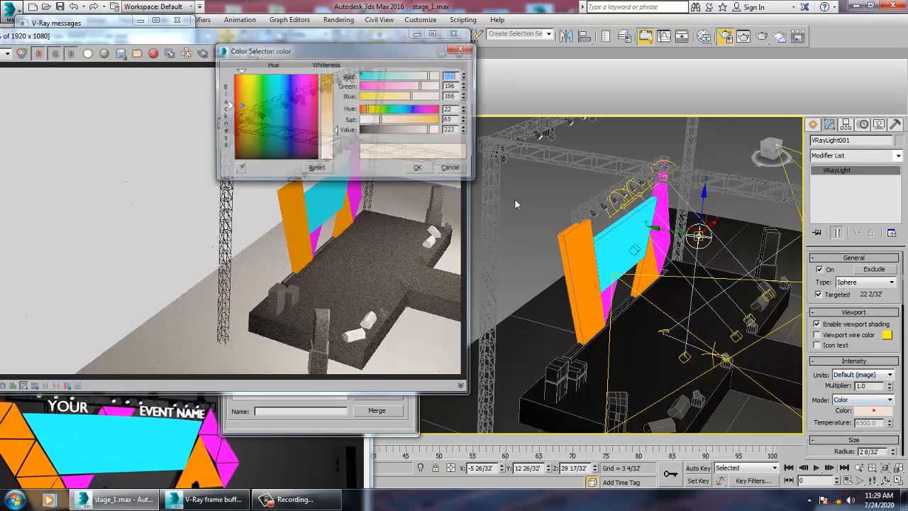
left_click(431, 162)
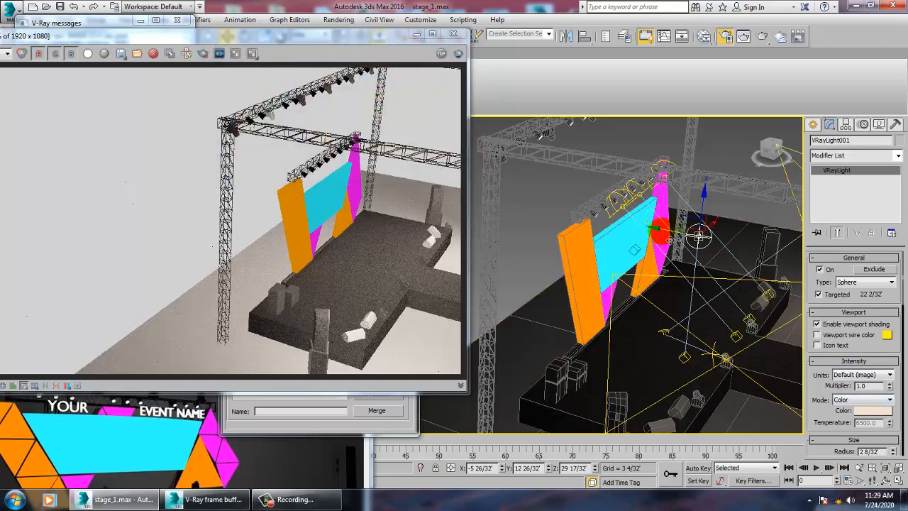
Move the sphere light back to the truss above the backdrop, about Y 32', test-render the stage from the front, and close the frame buffer.
left_click_drag(698, 236, 570, 224)
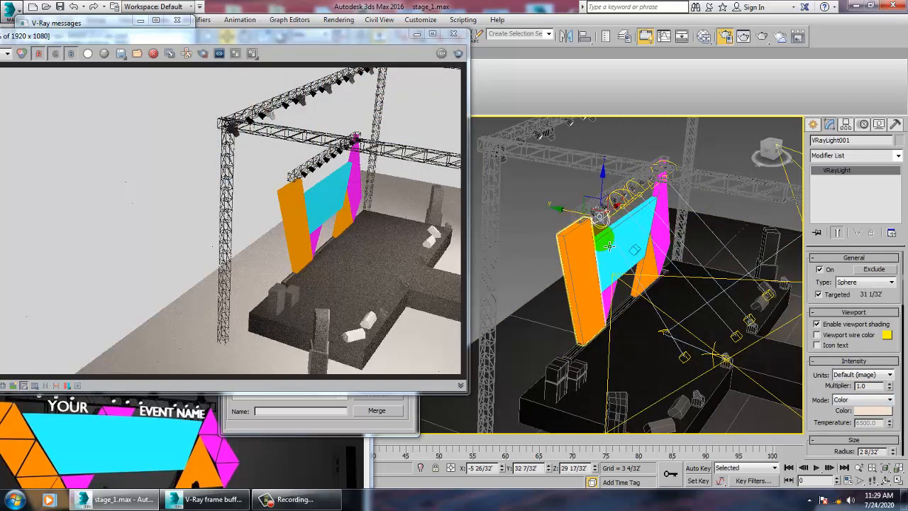
middle_click_drag(662, 329, 598, 224, "alt")
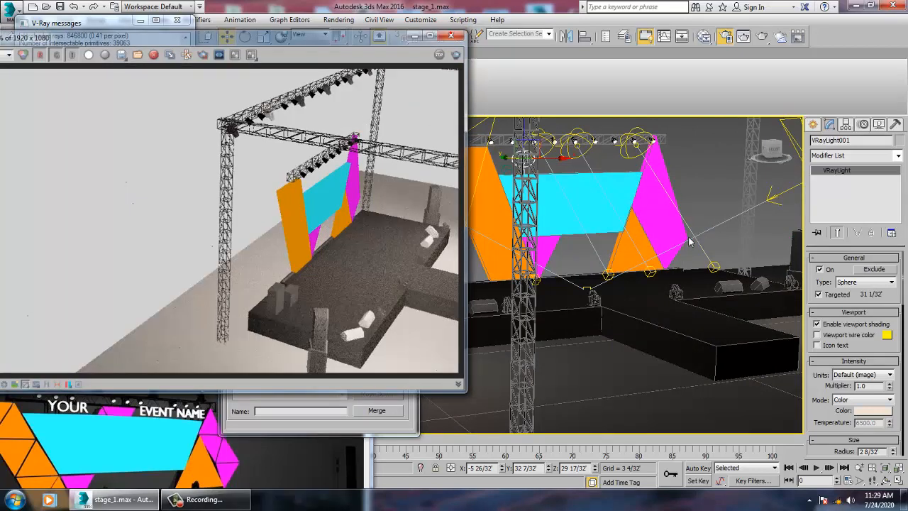
left_click(452, 37)
middle_click_drag(641, 270, 606, 260, "alt")
left_click(355, 20)
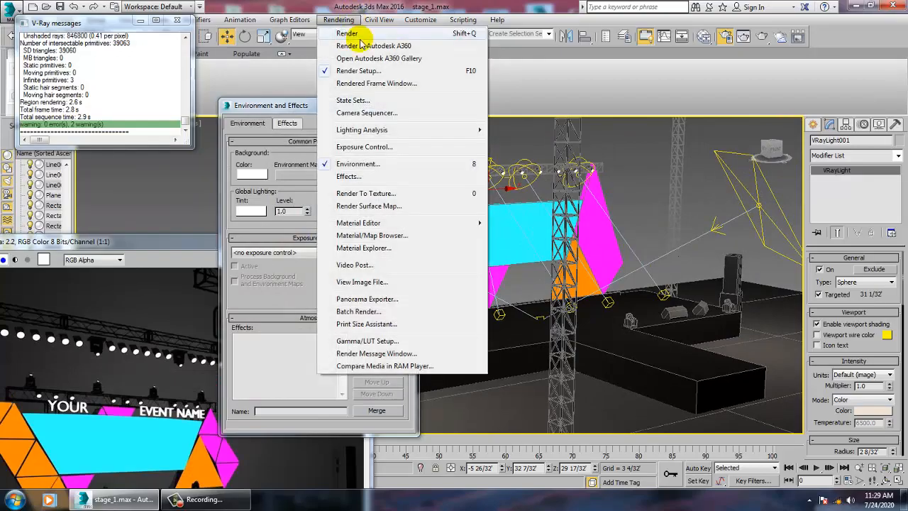
left_click(352, 33)
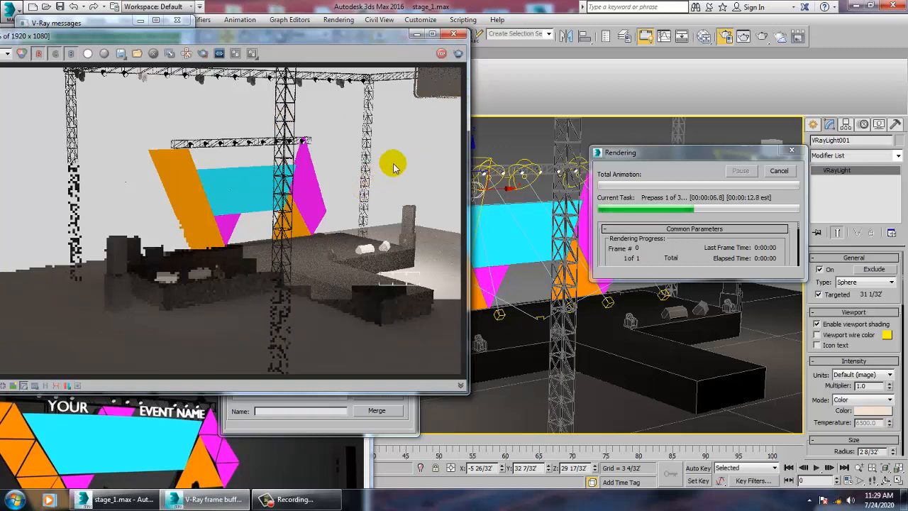
left_click(453, 33)
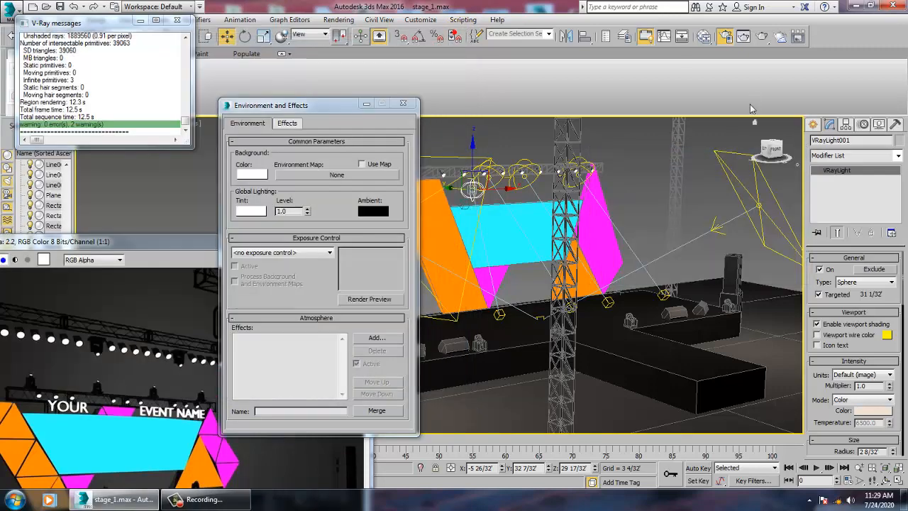
Create a thin box as a back wall behind the stage, about 182' wide, 2' thick and 80' high.
left_click(811, 125)
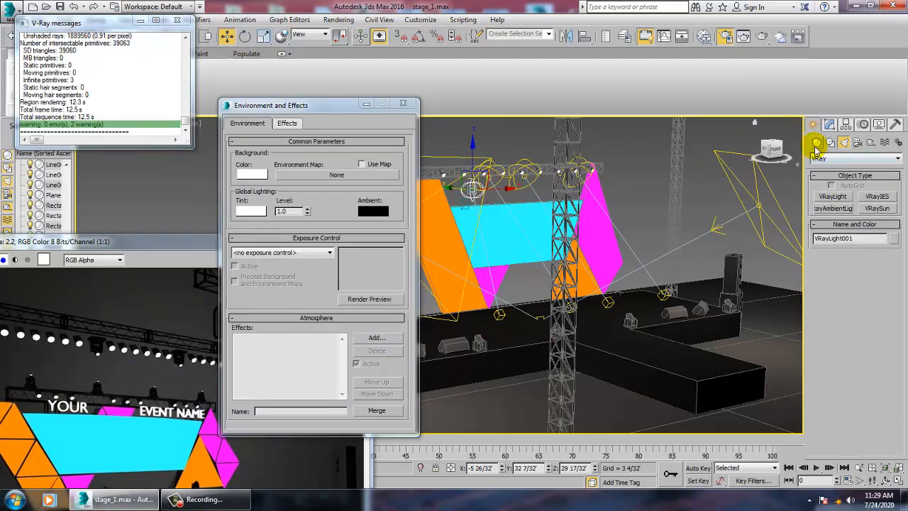
left_click(826, 158)
left_click(834, 170)
left_click(817, 142)
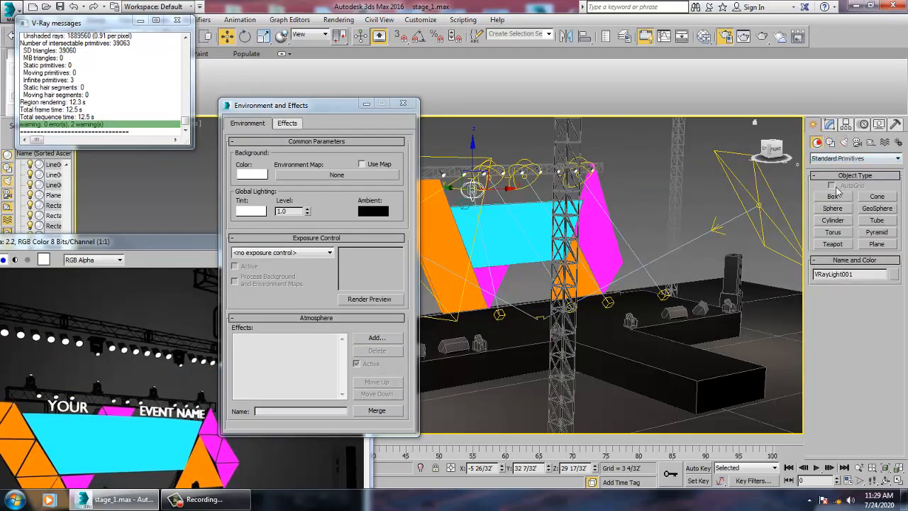
left_click(839, 201)
scroll(632, 304, "down", 5)
middle_click_drag(624, 298, 548, 265, "alt")
scroll(644, 316, "up", 3)
left_click_drag(541, 244, 526, 383)
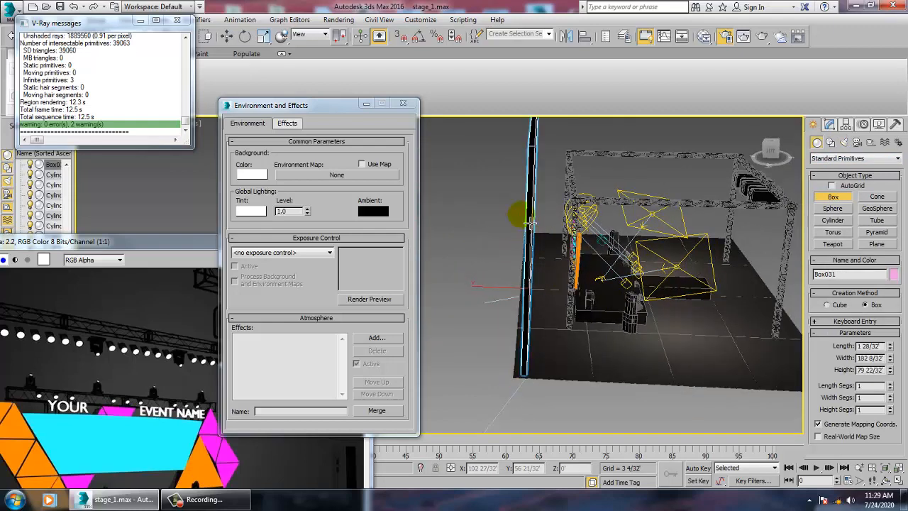
left_click(523, 168)
right_click(523, 168)
middle_click_drag(523, 168, 794, 275, "alt")
middle_click_drag(651, 341, 631, 336, "alt")
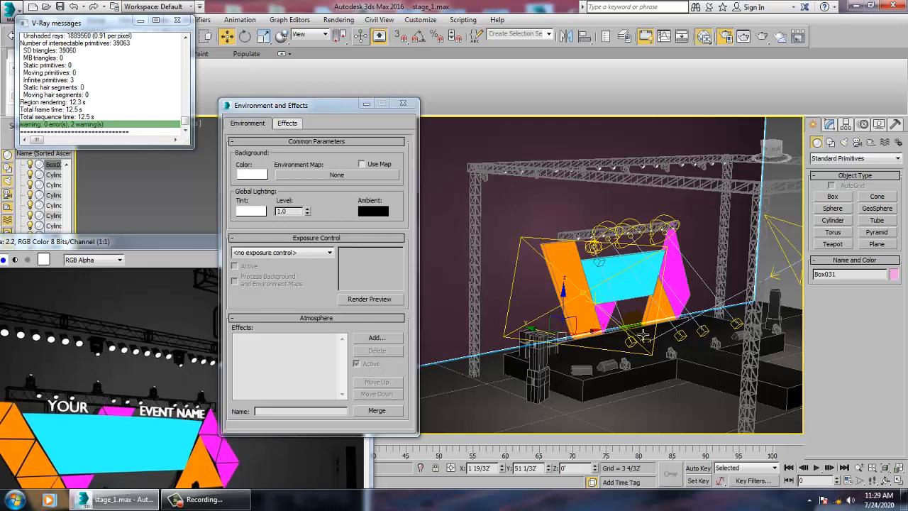
Assign an existing gray VRayMtl material to the back wall box and render the stage.
key("m")
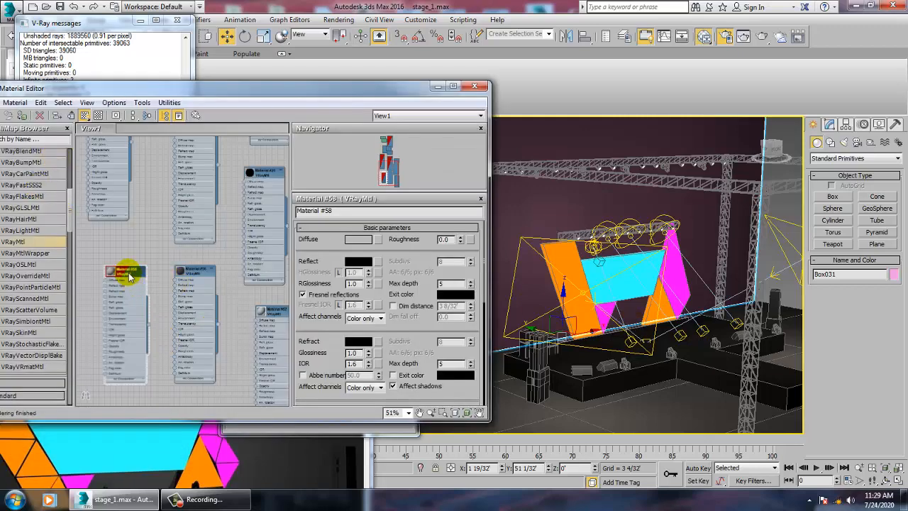
left_click(272, 314)
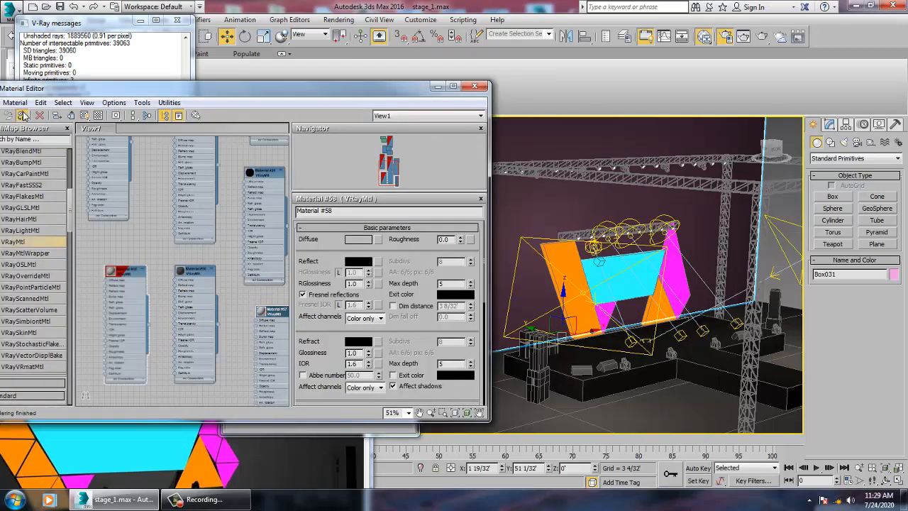
left_click(85, 115)
left_click(338, 19)
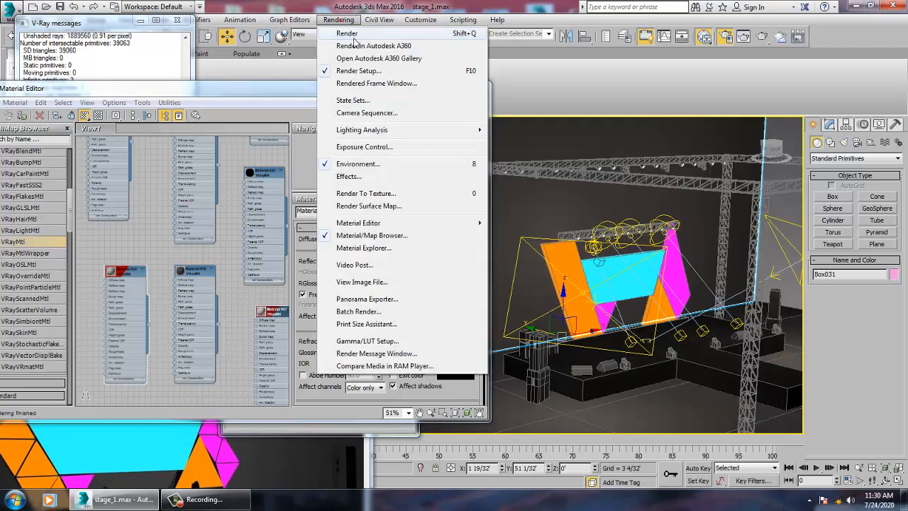
left_click(347, 32)
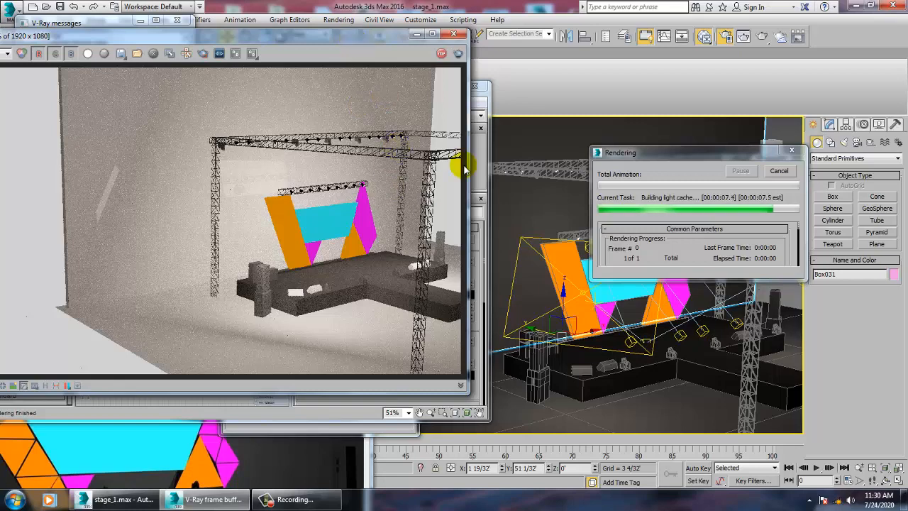
Close the frame buffer and set the intensity multiplier of the first sphere light on the backdrop truss to 0.2.
left_click(453, 33)
mouse_move(598, 261)
middle_mouse_down("alt")
mouse_move(609, 264)
mouse_move(589, 260)
middle_mouse_up("alt")
left_click(592, 276)
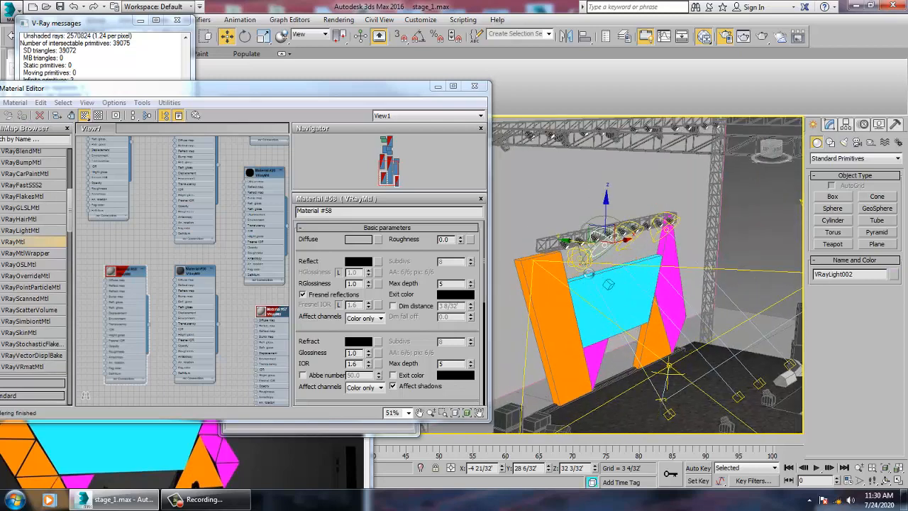
left_click(594, 271)
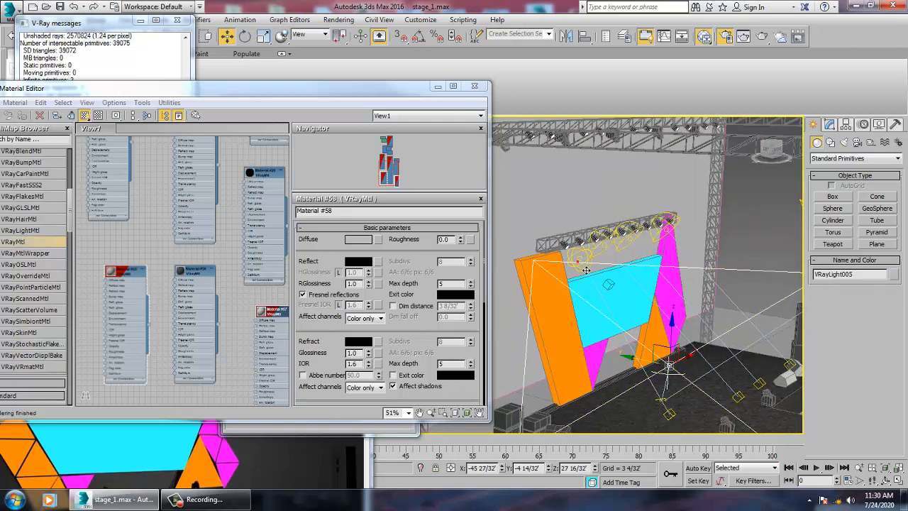
left_click(587, 259)
left_click(833, 126)
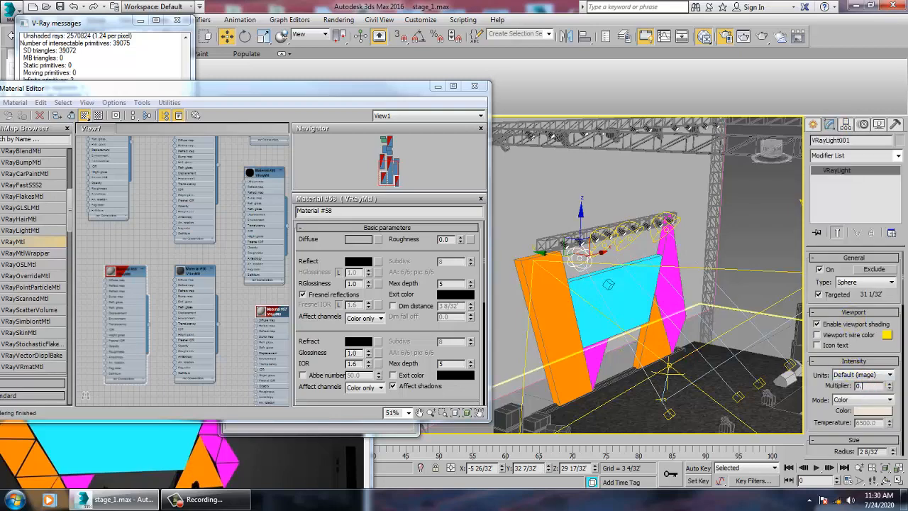
Start a test render of the stage, stop it during the prepass, and minimize the frame buffer and Material Editor.
middle_click_drag(748, 361, 665, 284)
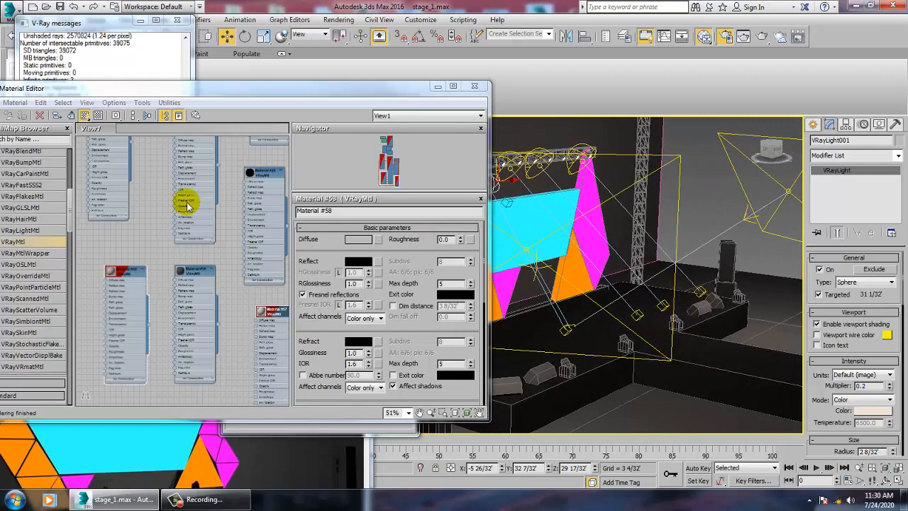
left_click(338, 19)
left_click(346, 34)
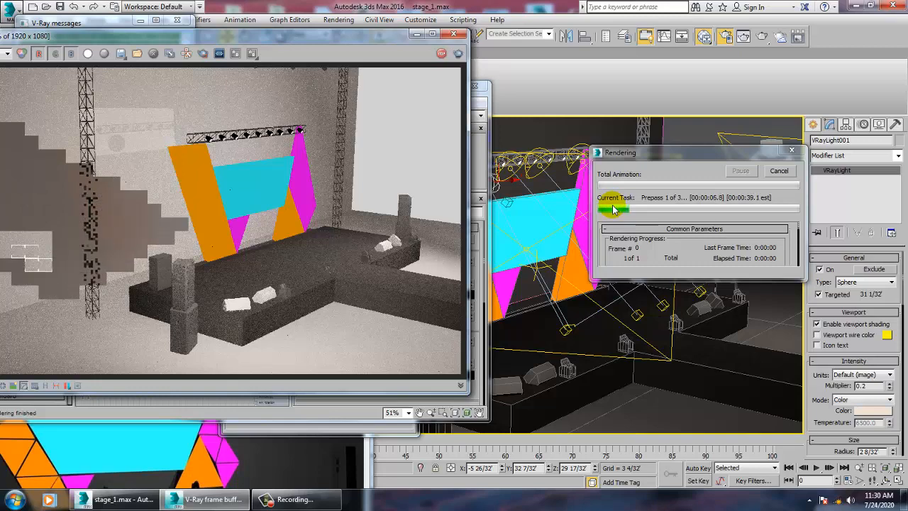
key("Escape")
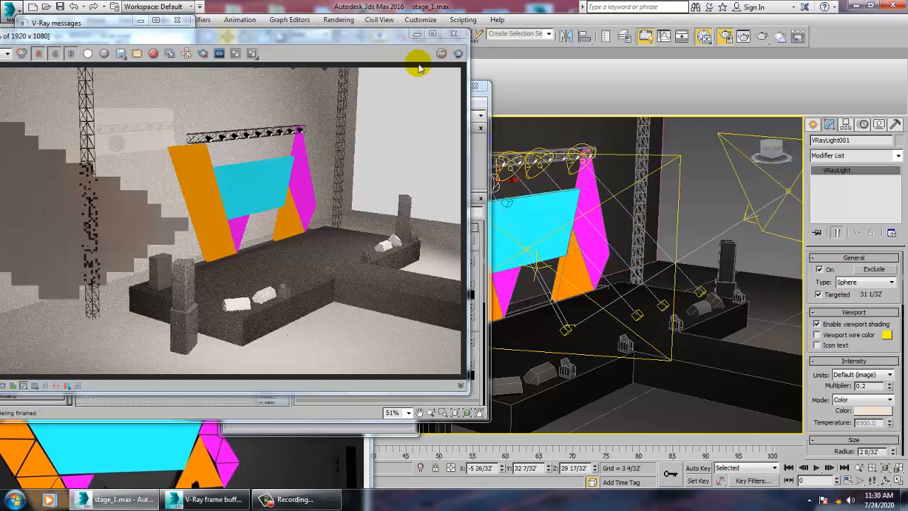
left_click(416, 35)
left_click(438, 86)
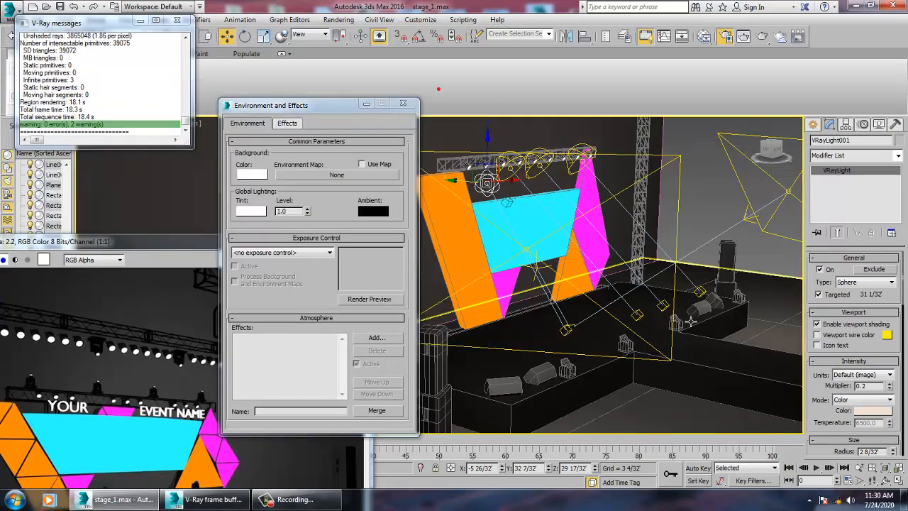
middle_click_drag(665, 308, 614, 304, "alt")
scroll(614, 304, "down", 8)
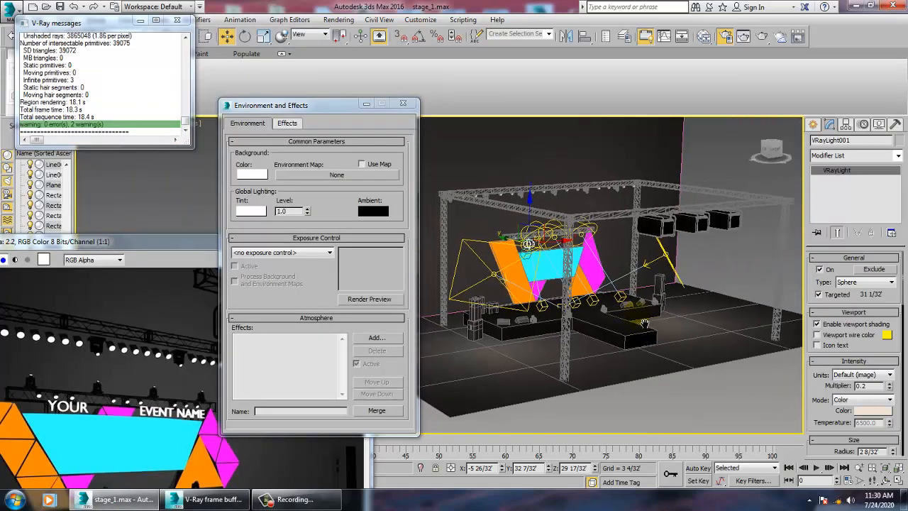
scroll(621, 312, "up", 8)
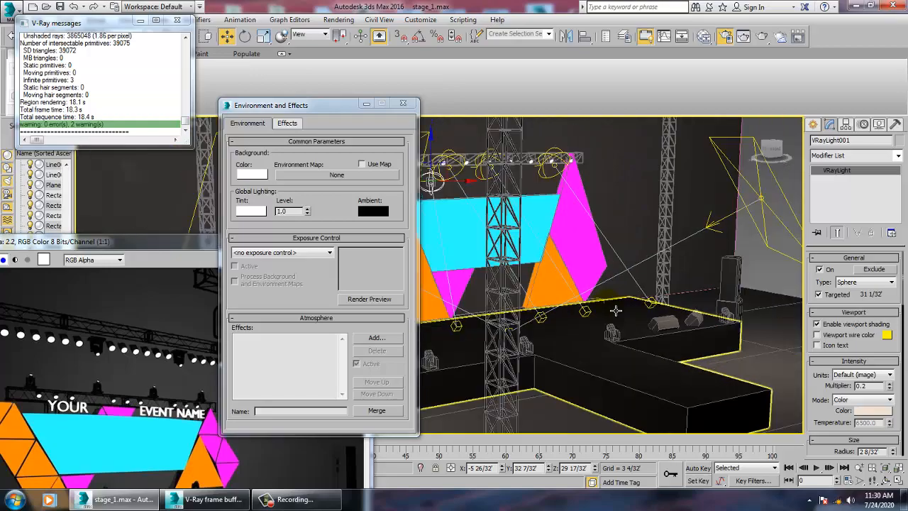